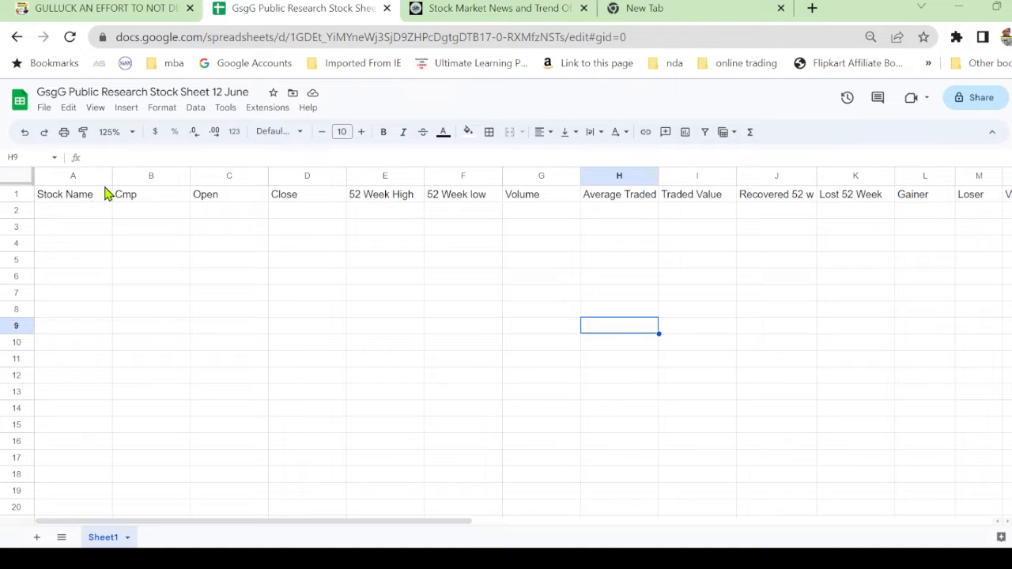
# Step: Review the column headers of the stock sheet, from Cmp through Traded Value and on to Volume Gainer
pyautogui.click(150, 203)
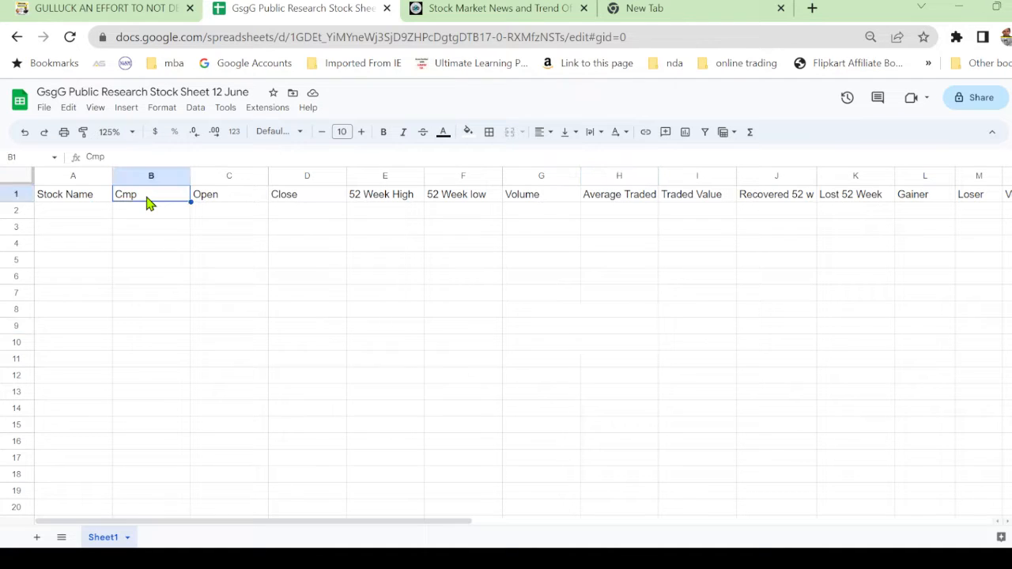
pyautogui.click(212, 203)
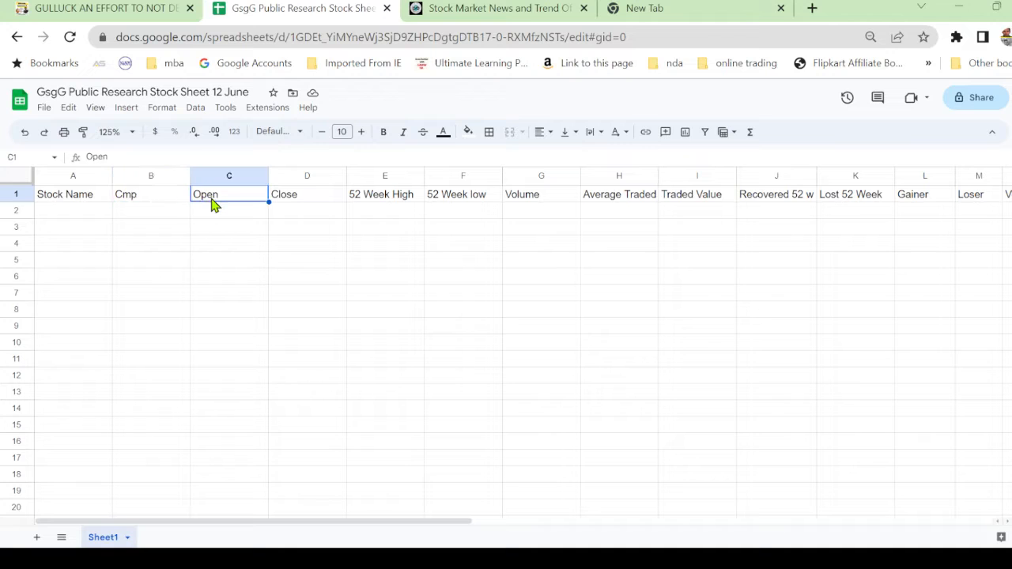
pyautogui.click(312, 204)
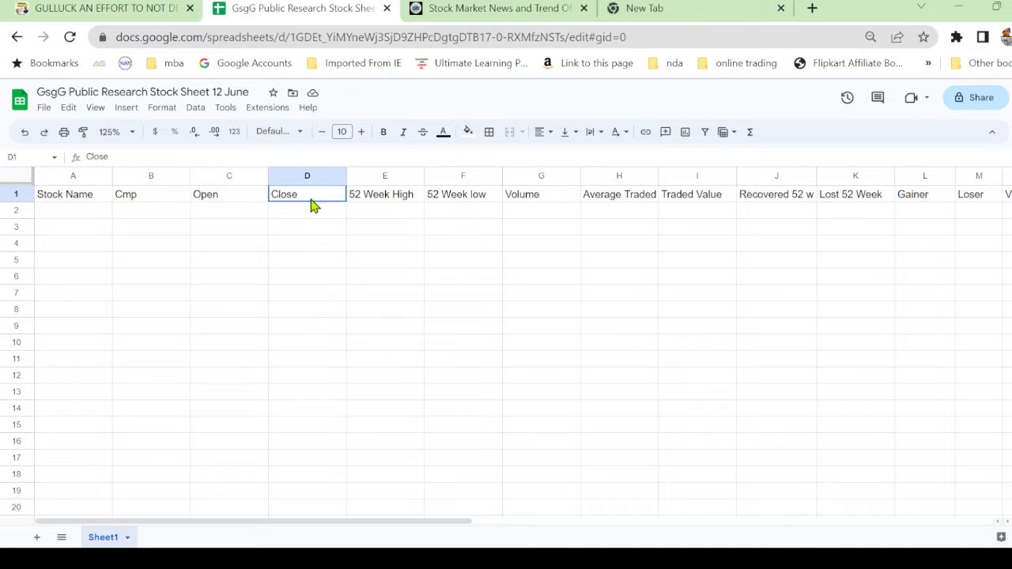
pyautogui.click(401, 203)
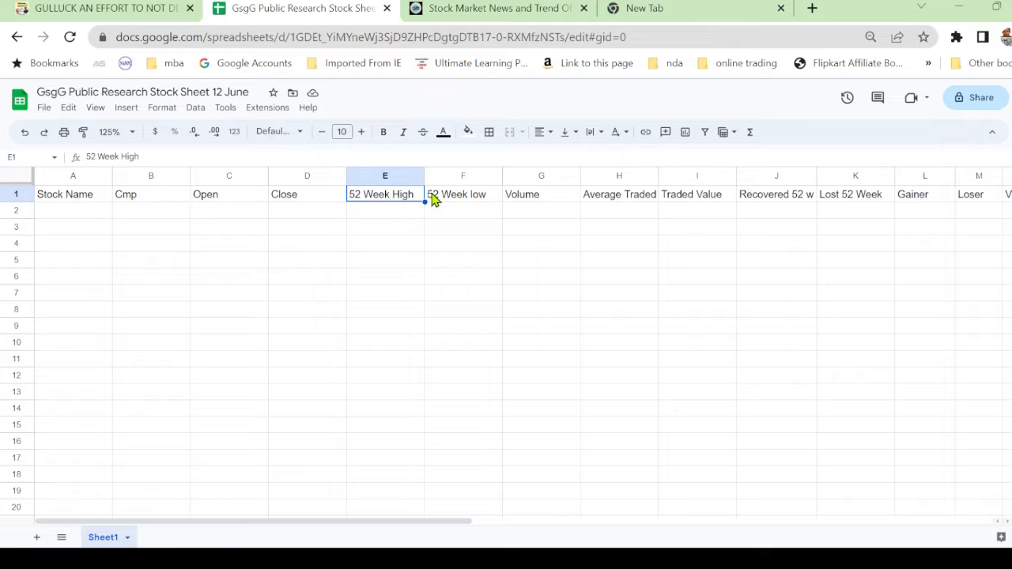
pyautogui.click(467, 206)
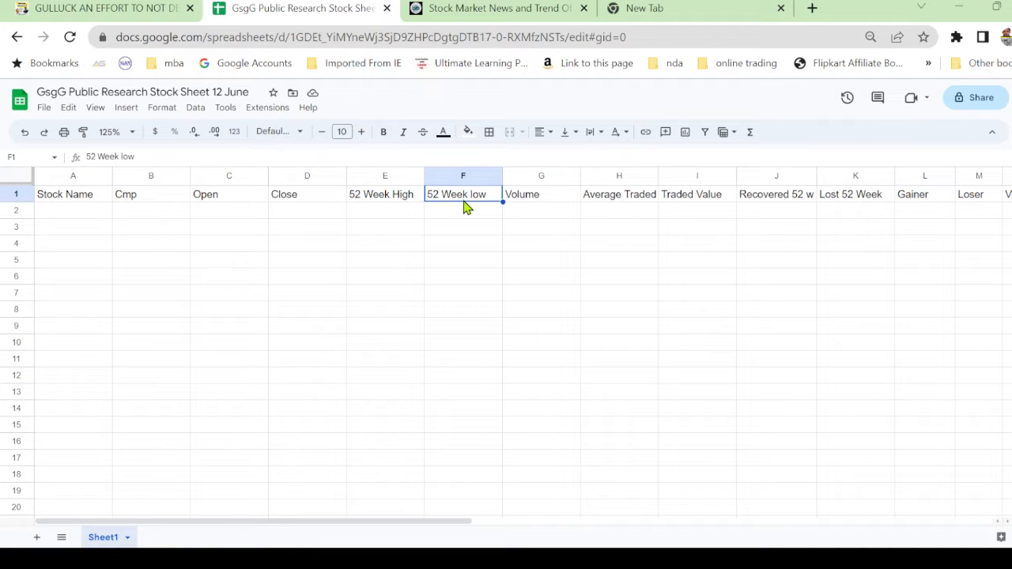
pyautogui.click(522, 204)
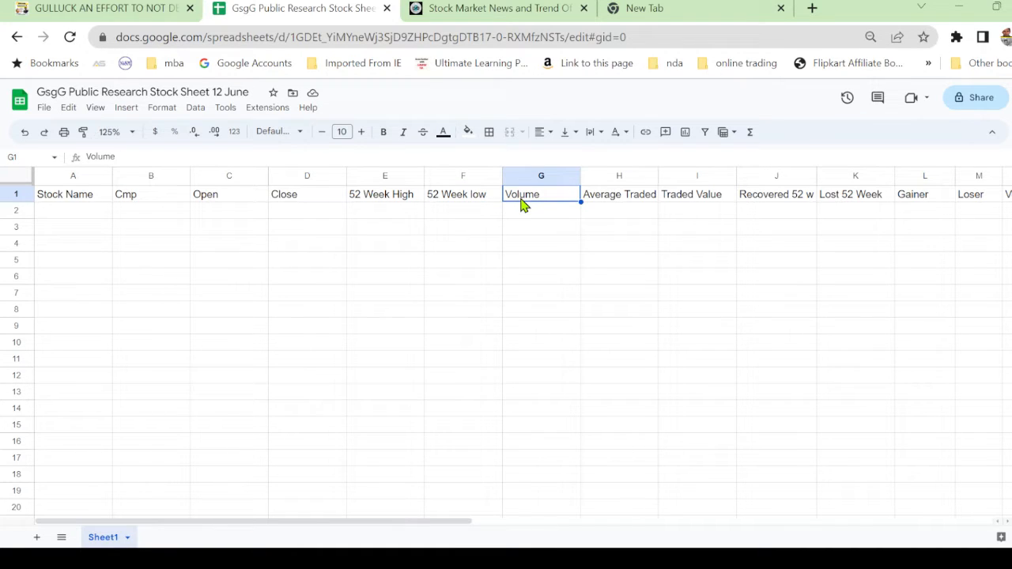
pyautogui.click(619, 207)
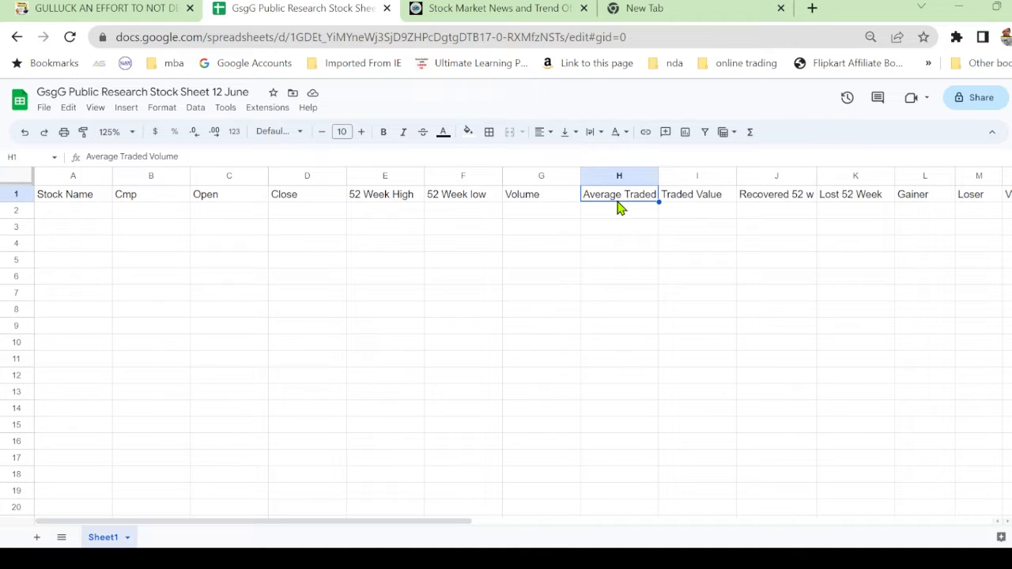
pyautogui.click(702, 204)
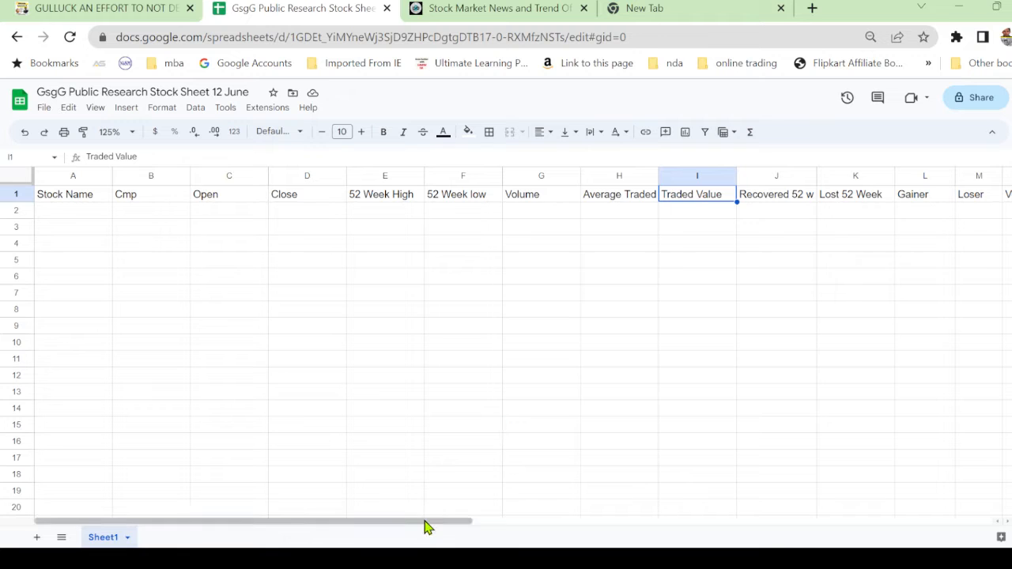
pyautogui.moveTo(427, 526); pyautogui.dragTo(489, 538)
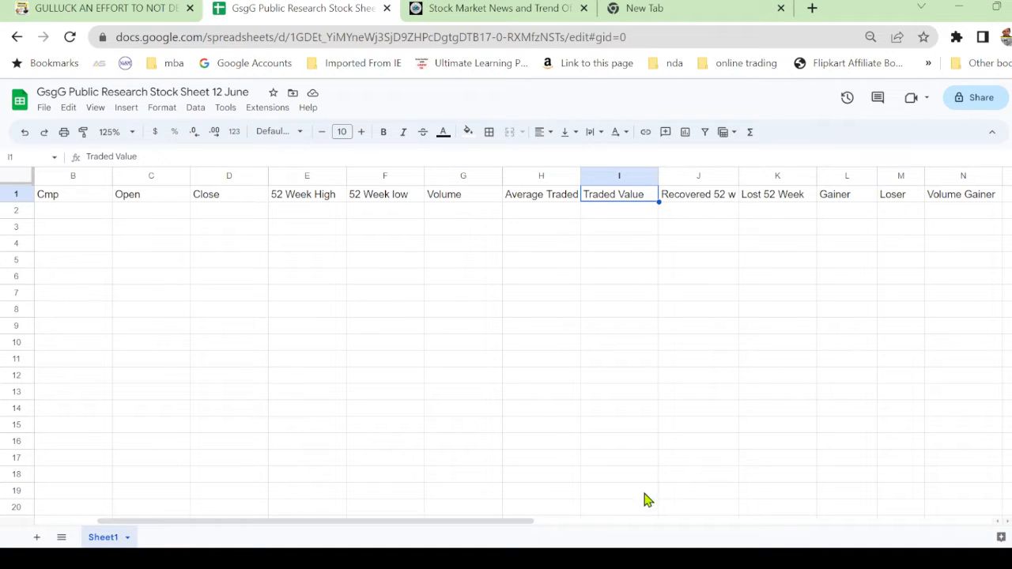
pyautogui.moveTo(522, 529); pyautogui.dragTo(375, 527)
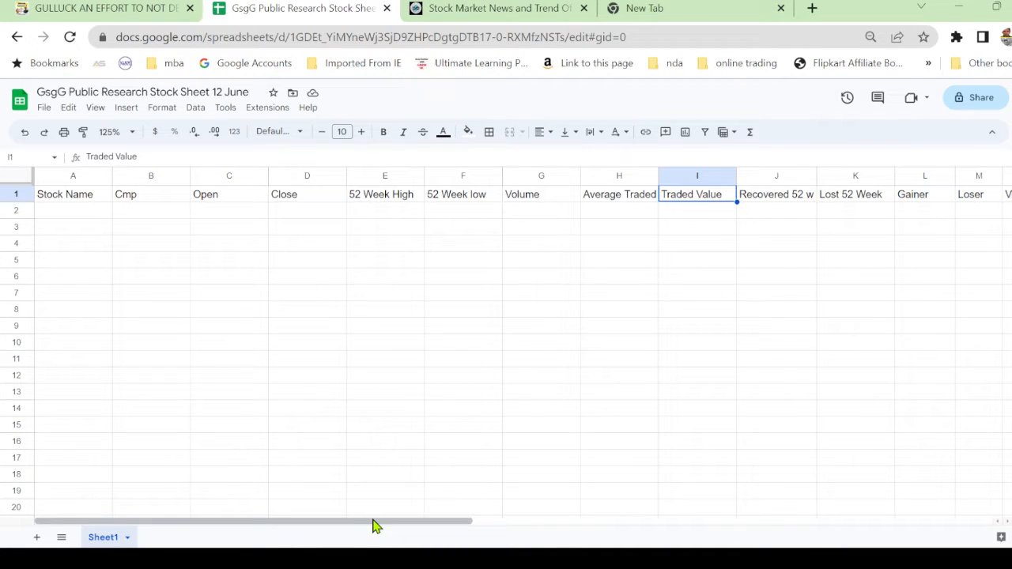
# Step: Search Google for "google finance formula" and open the GOOGLEFINANCE article in Google Docs Editors Help
pyautogui.click(701, 19)
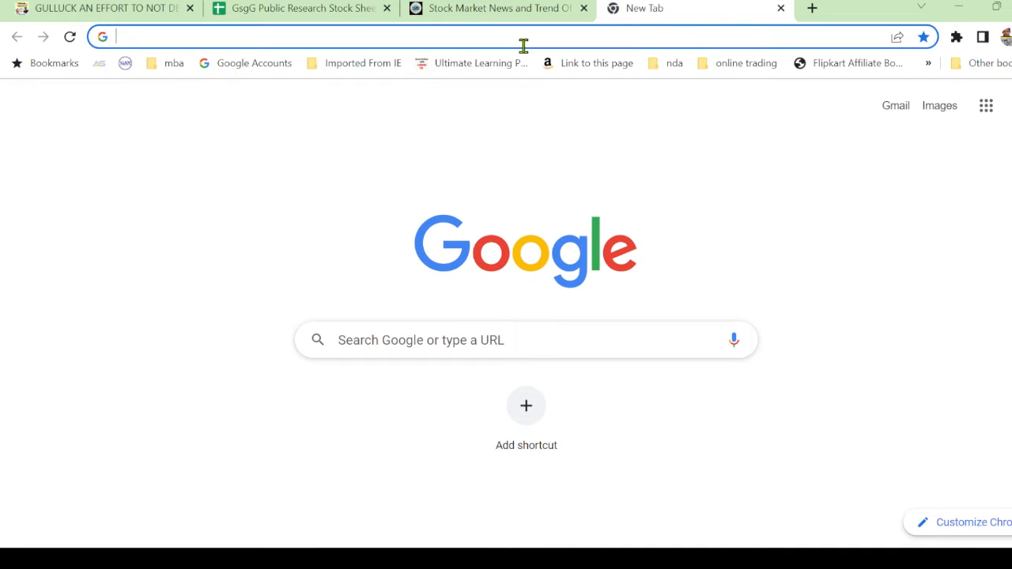
pyautogui.write('google')
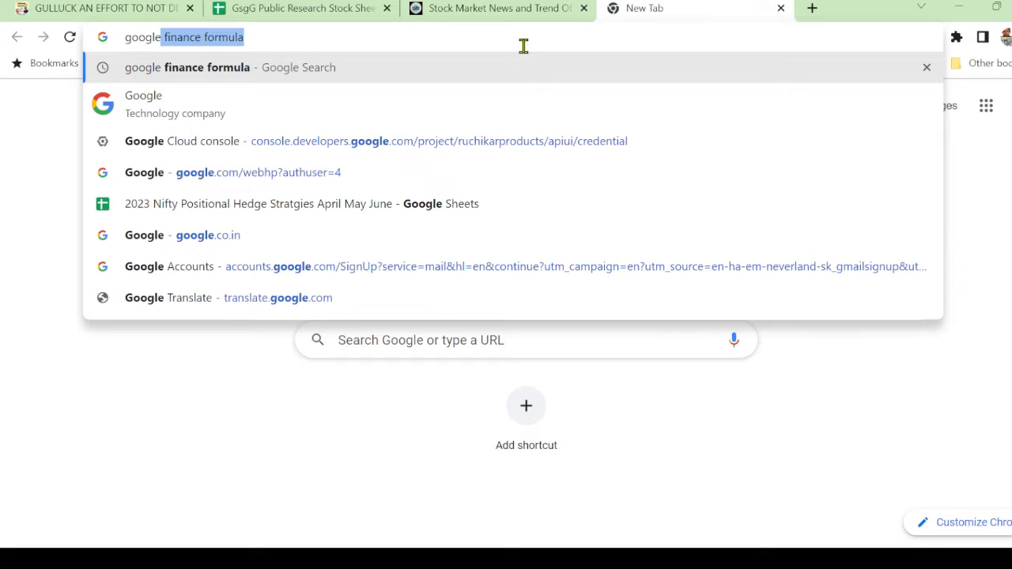
pyautogui.press('Return')
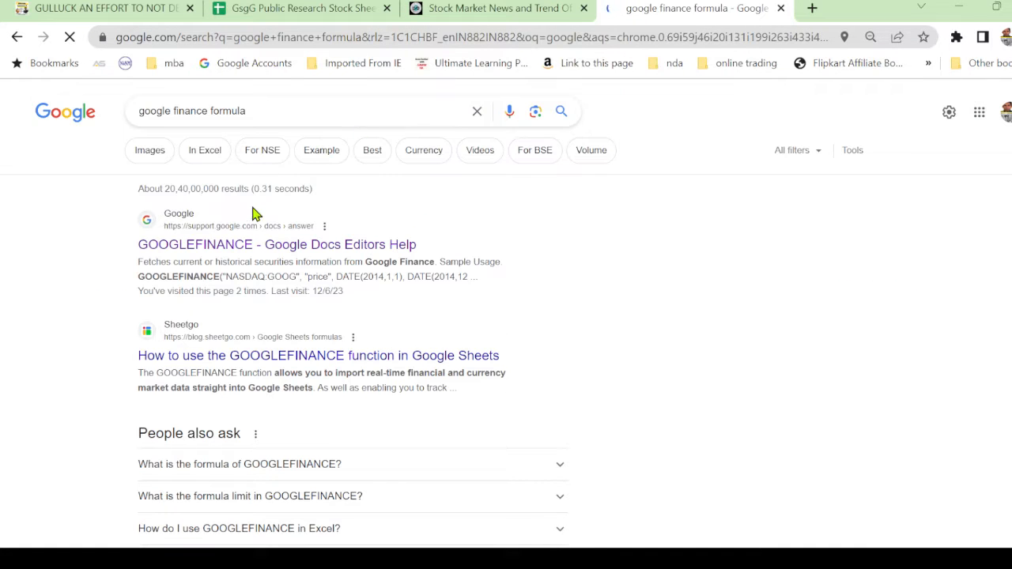
pyautogui.click(249, 244)
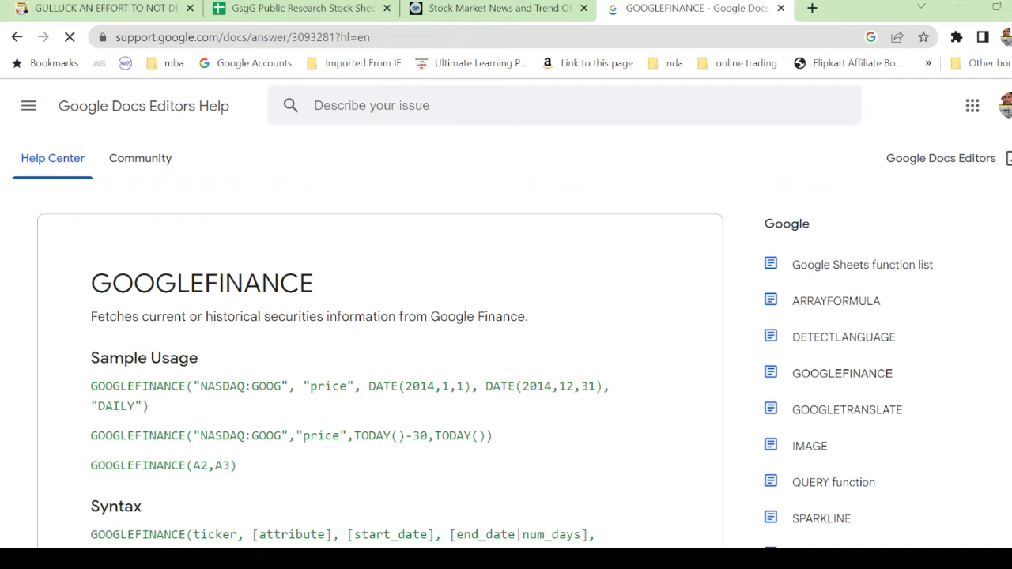
# Step: Examine the GOOGLEFINANCE syntax and its real-time attributes, comparing them with the headers of the stock sheet
pyautogui.scroll(-3, 506, 340)
pyautogui.scroll(-4, 506, 341)
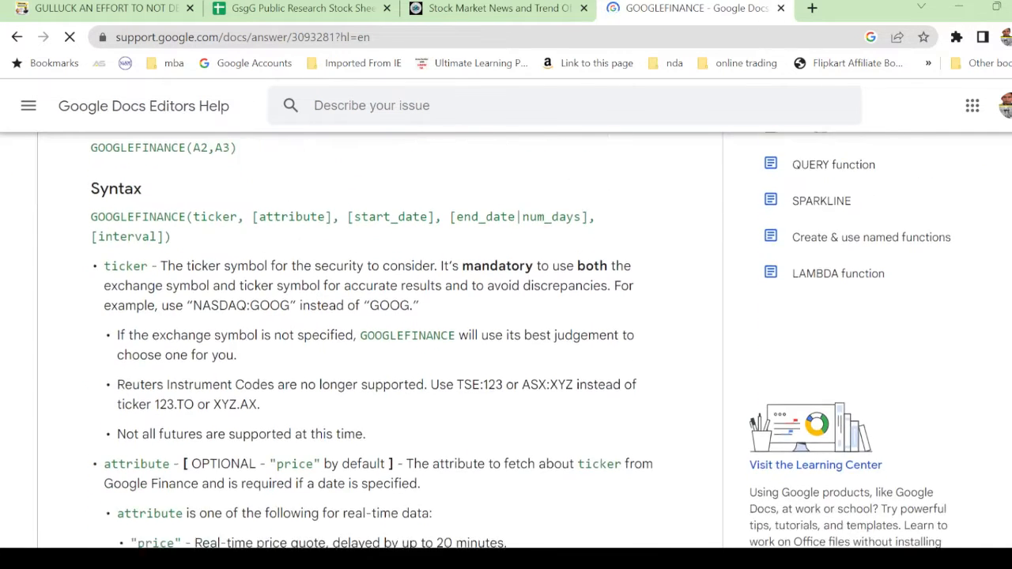
pyautogui.scroll(-1, 380, 340)
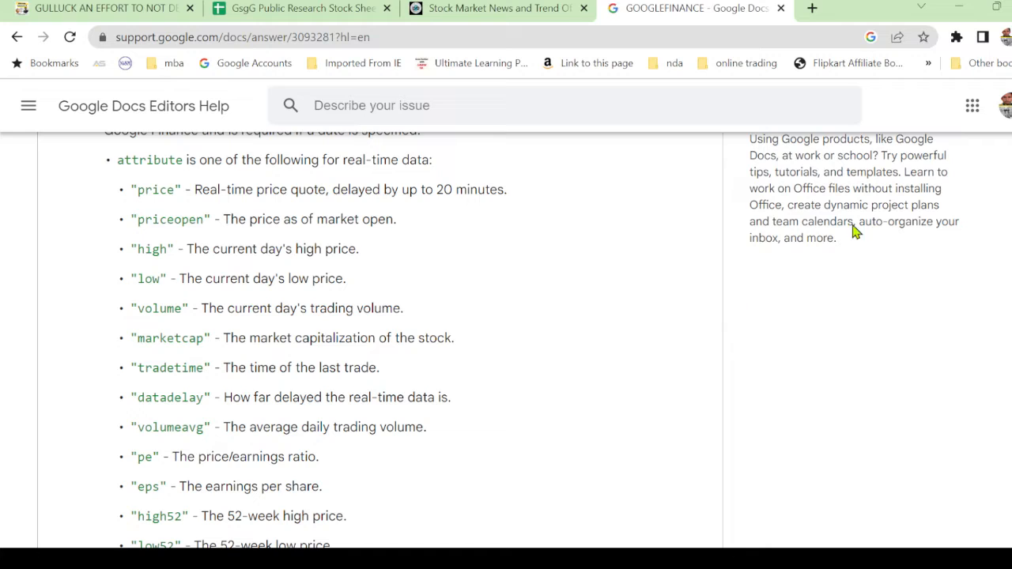
pyautogui.moveTo(711, 339)
pyautogui.click(324, 7)
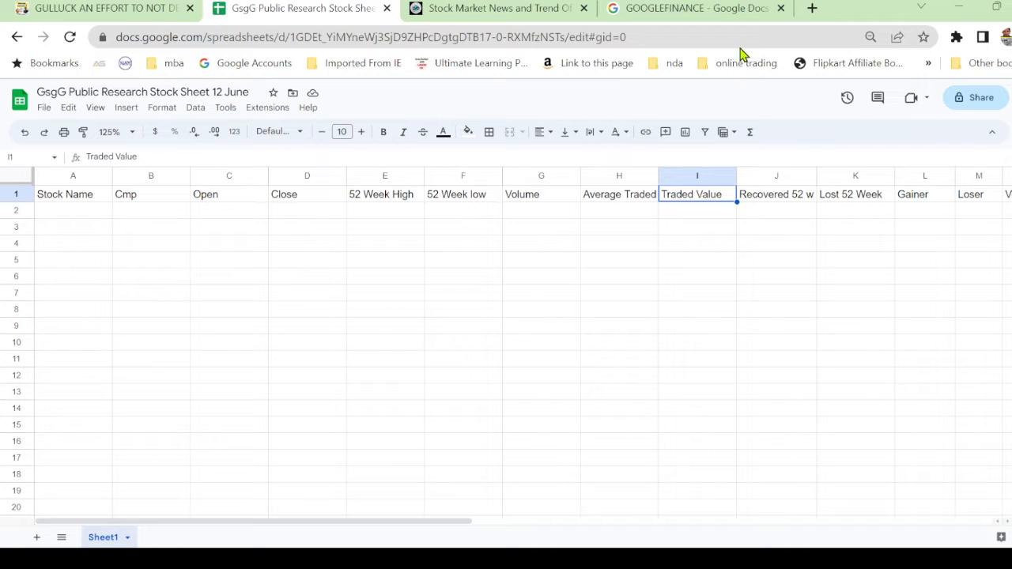
pyautogui.click(744, 7)
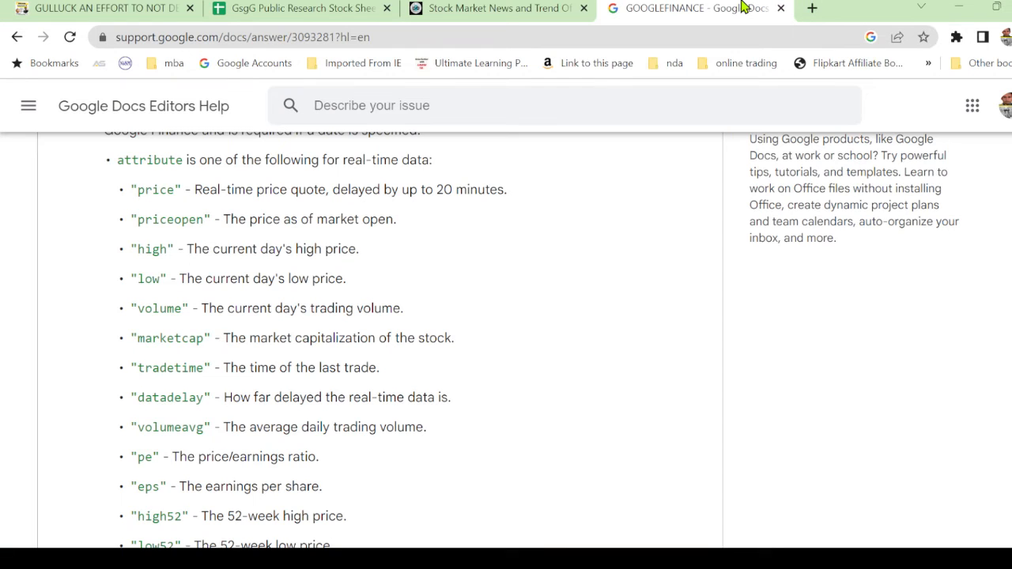
# Step: Open nseindia.com in a new browser tab and go to the Equity & SME Market watch page
pyautogui.click(812, 8)
pyautogui.click(778, 32)
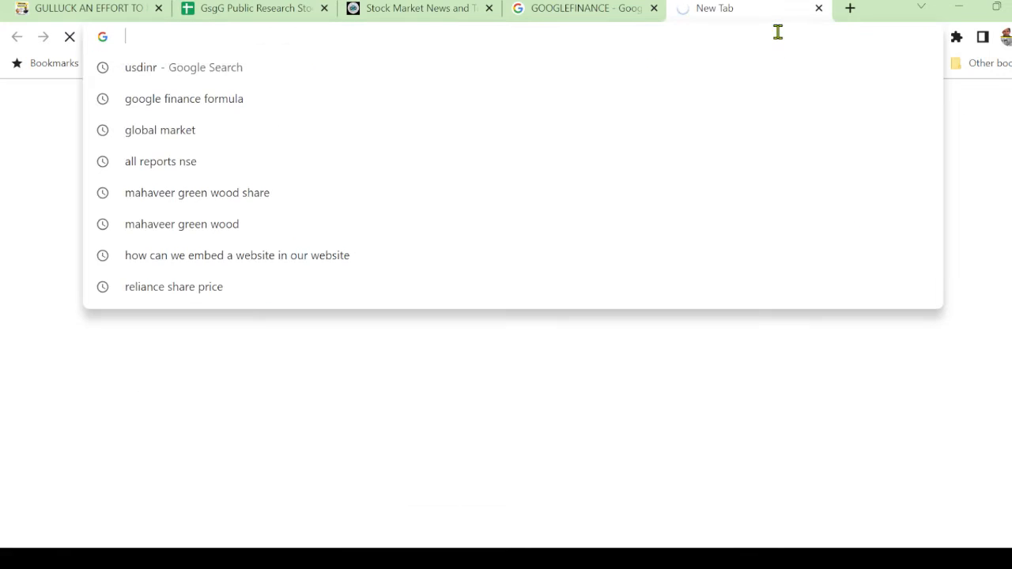
pyautogui.write('nseindia.com')
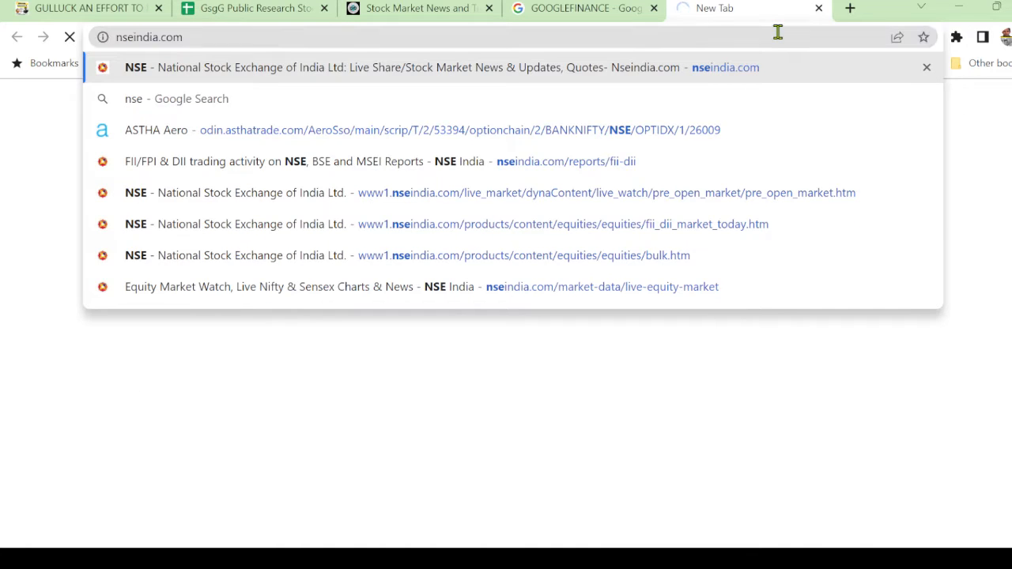
pyautogui.press('Return')
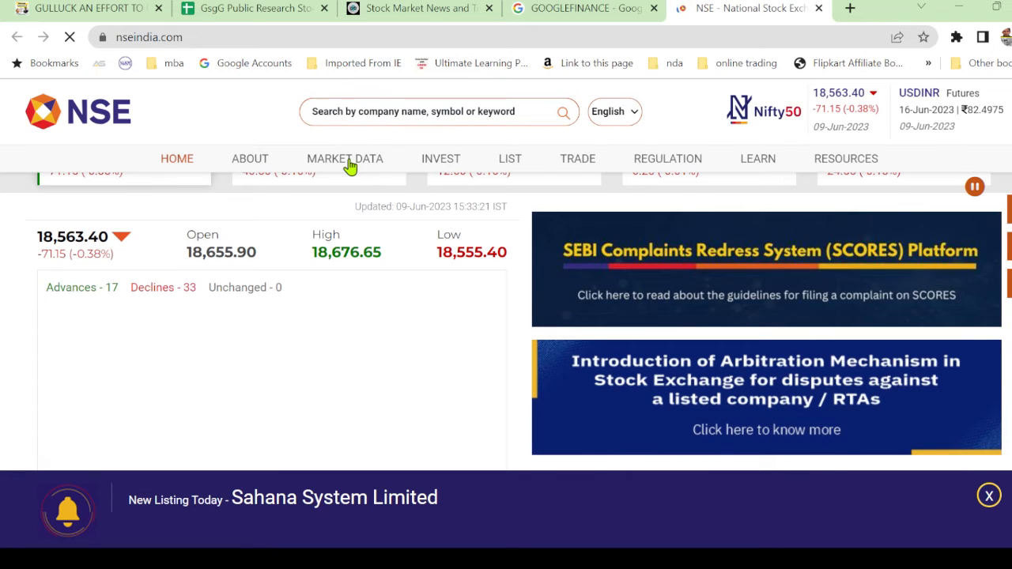
pyautogui.moveTo(350, 163)
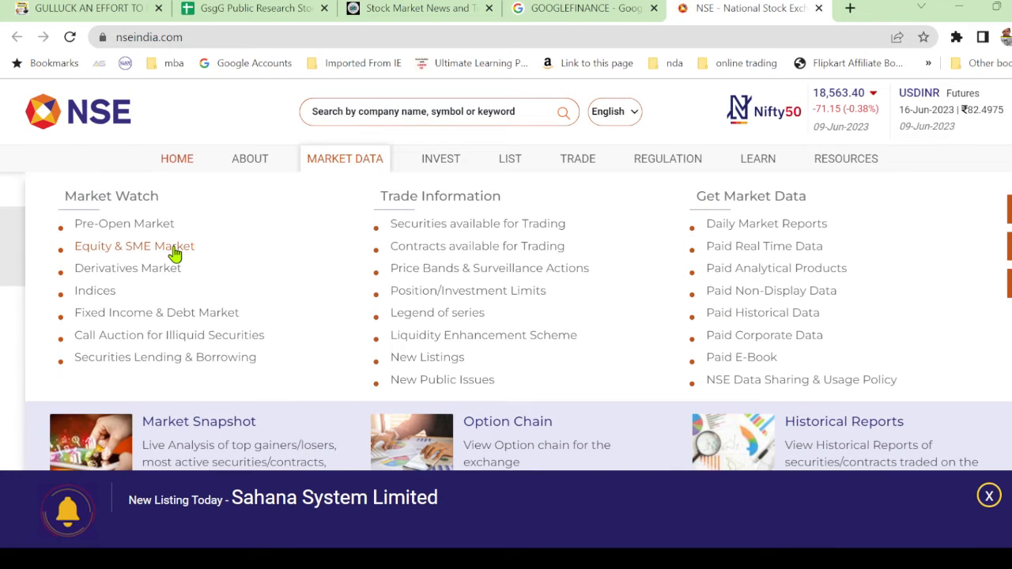
pyautogui.click(174, 251)
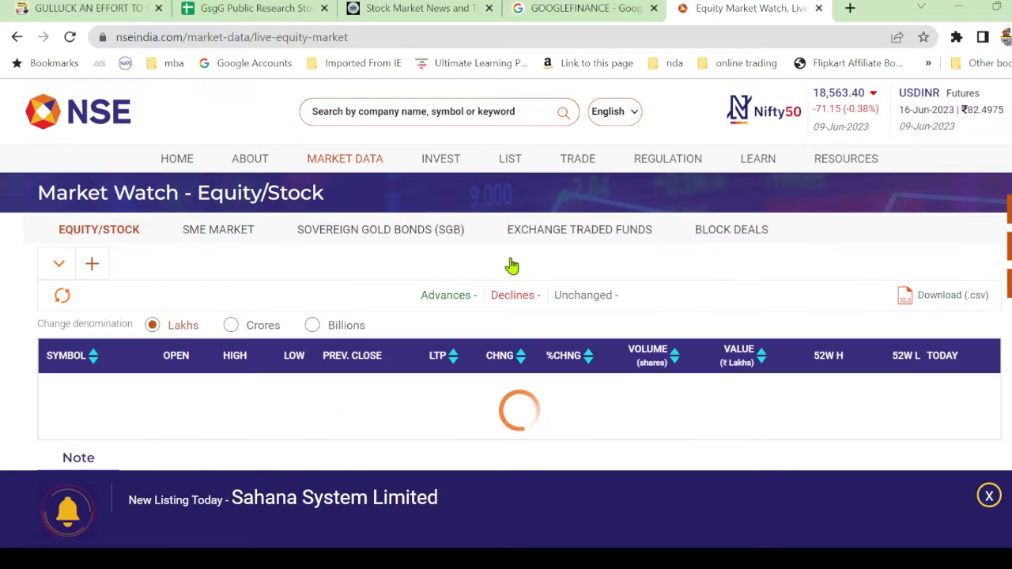
# Step: Switch the market watch list to Securities in F&O, download it as a CSV file and open the file
pyautogui.scroll(-1, 506, 322)
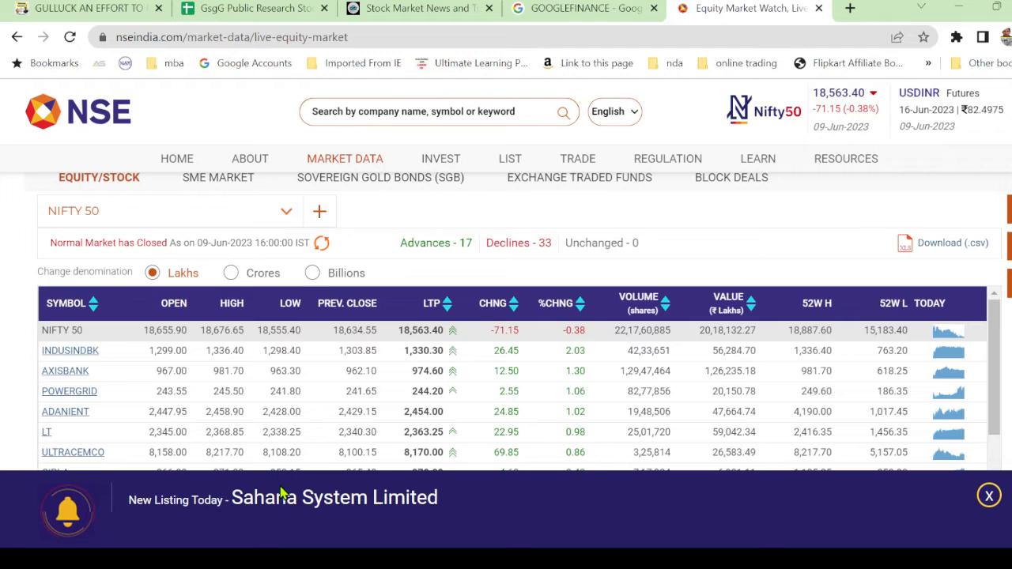
pyautogui.click(139, 495)
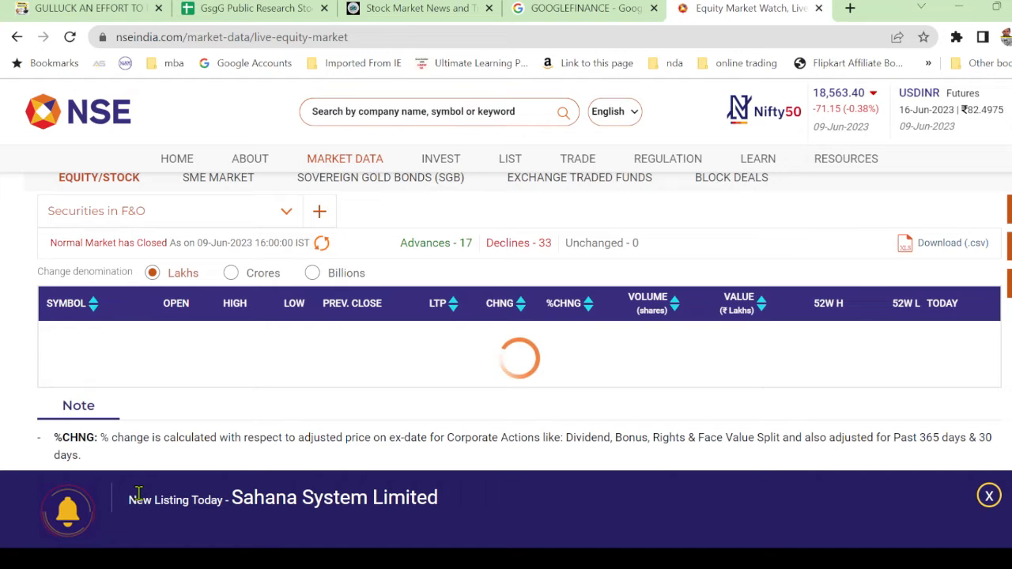
pyautogui.click(950, 258)
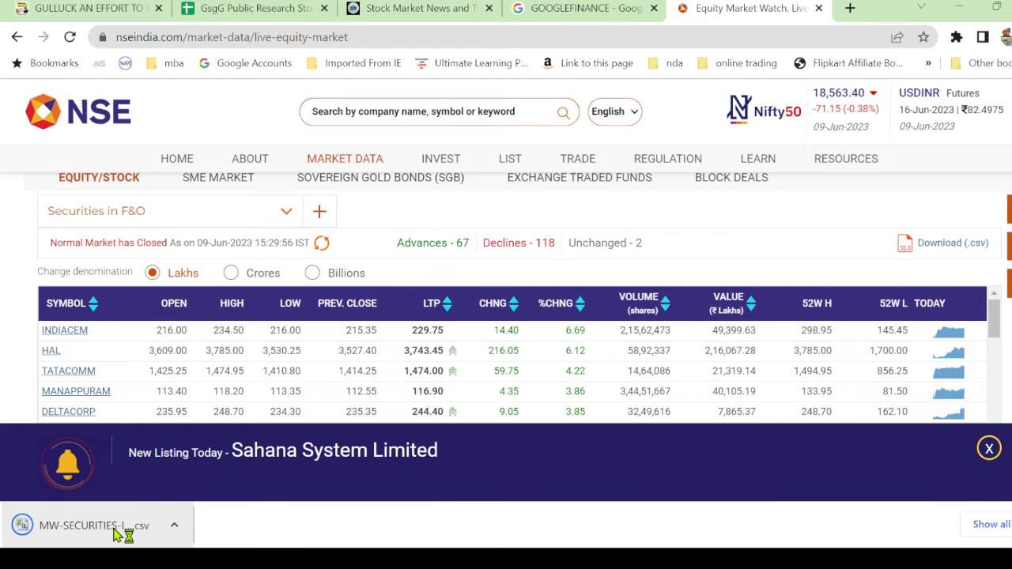
pyautogui.click(114, 530)
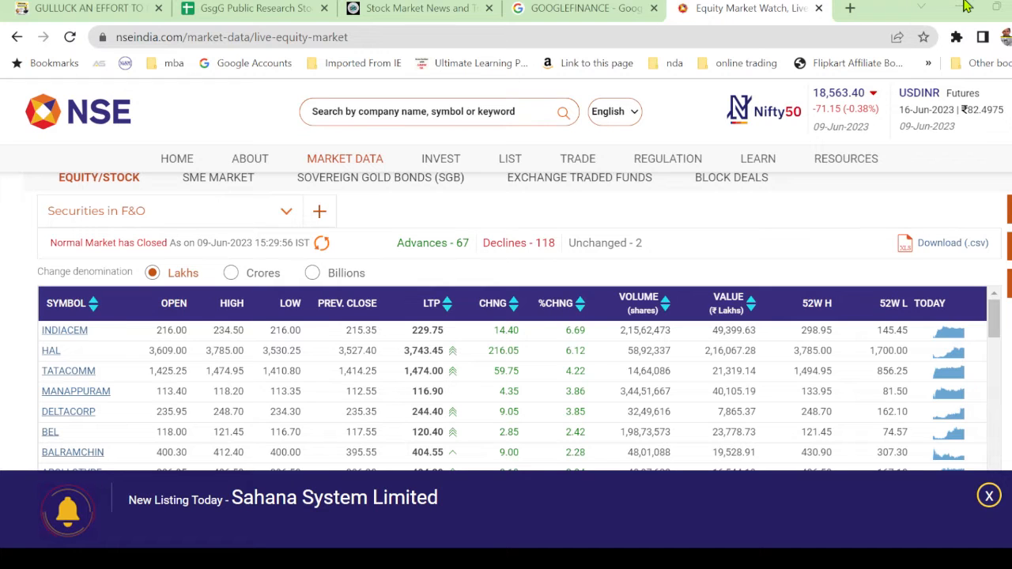
# Step: Return to the Google Sheets stock sheet and paste the copied stock symbols under Stock Name, starting at A2
pyautogui.click(219, 5)
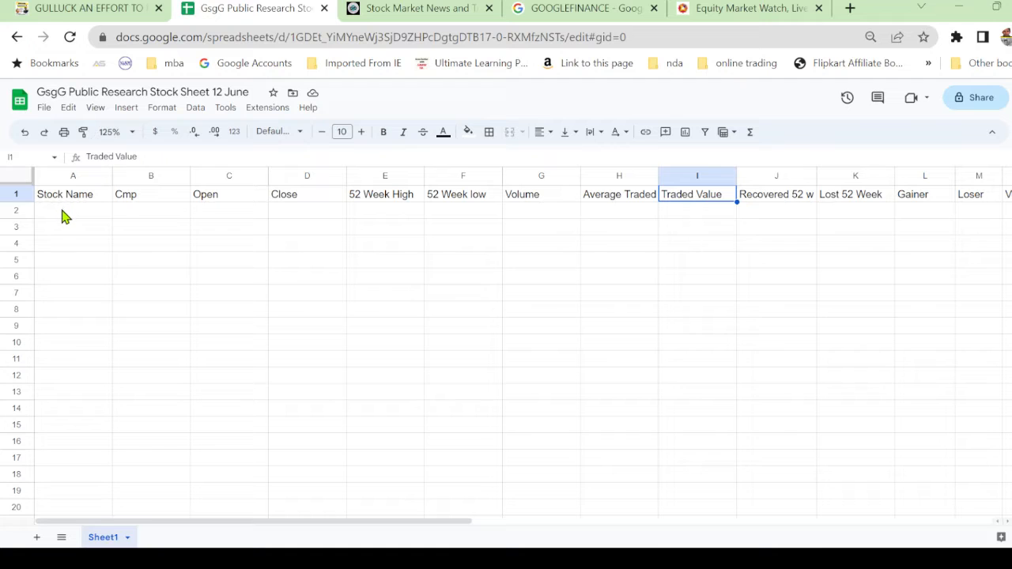
pyautogui.click(63, 219)
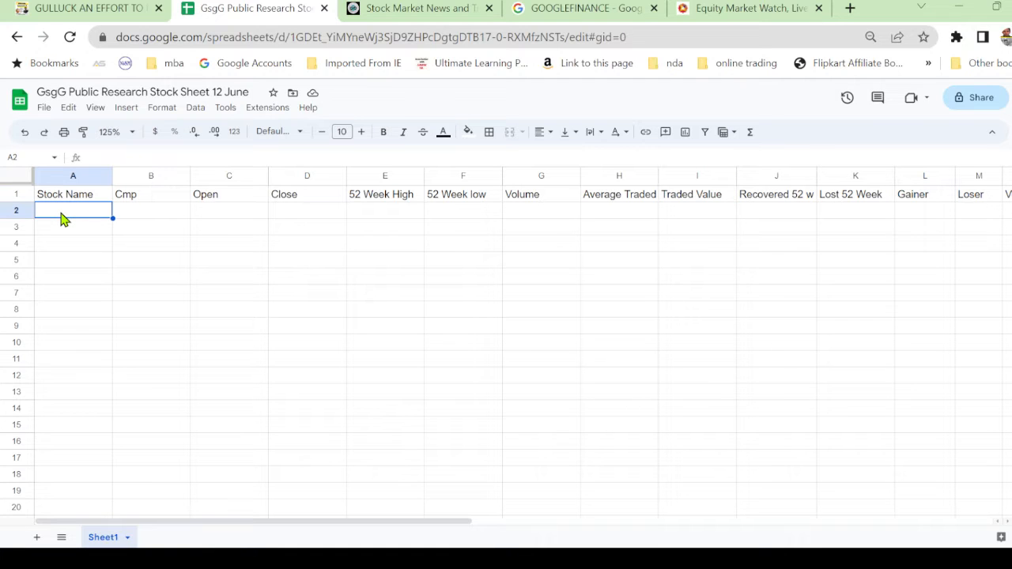
pyautogui.hotkey('ctrl', 'v')
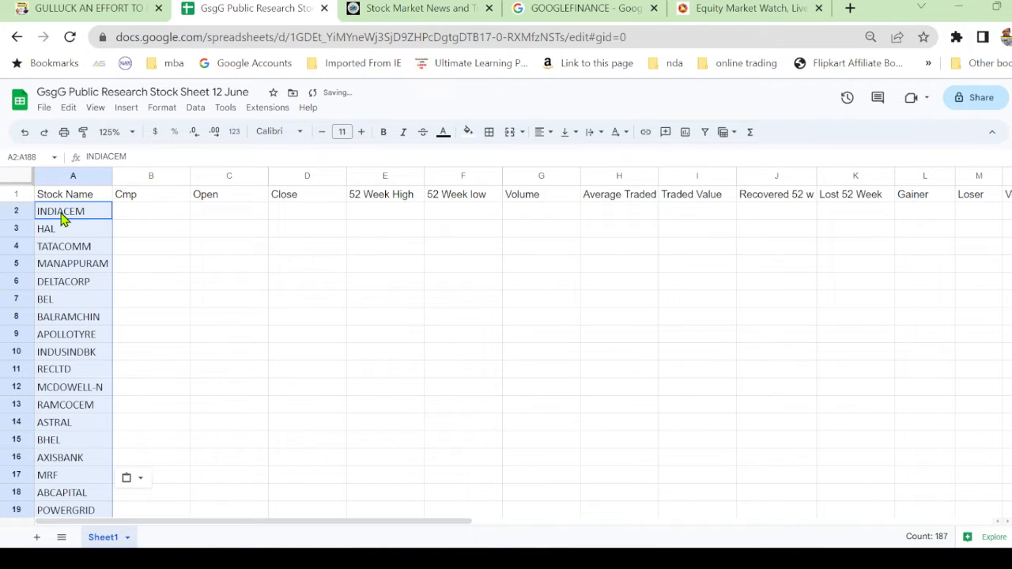
# Step: Enter =GOOGLEFINANCE(A2,"price") in B2 under Cmp and fill the formula down the column for all listed stocks
pyautogui.click(159, 220)
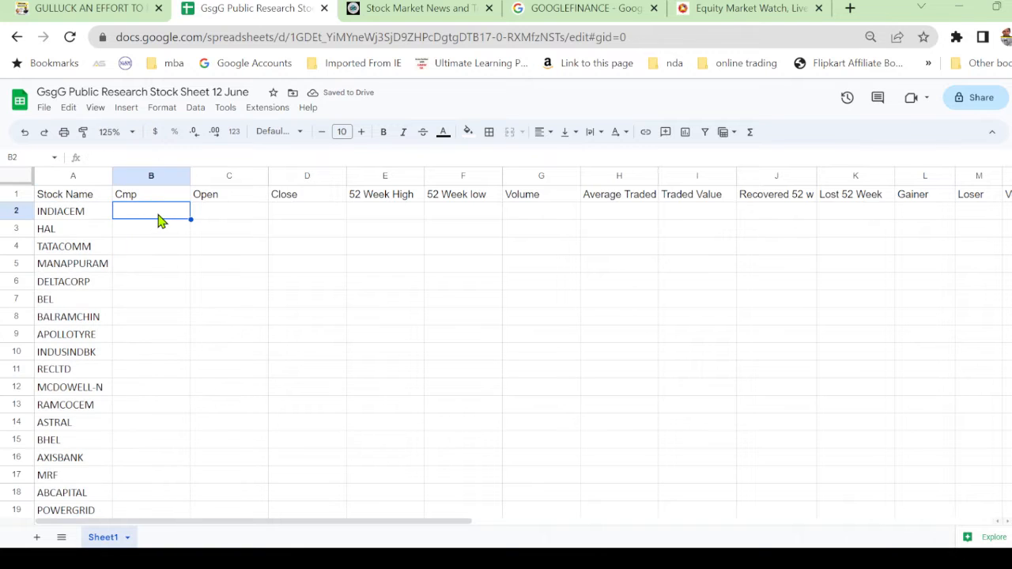
pyautogui.write('=')
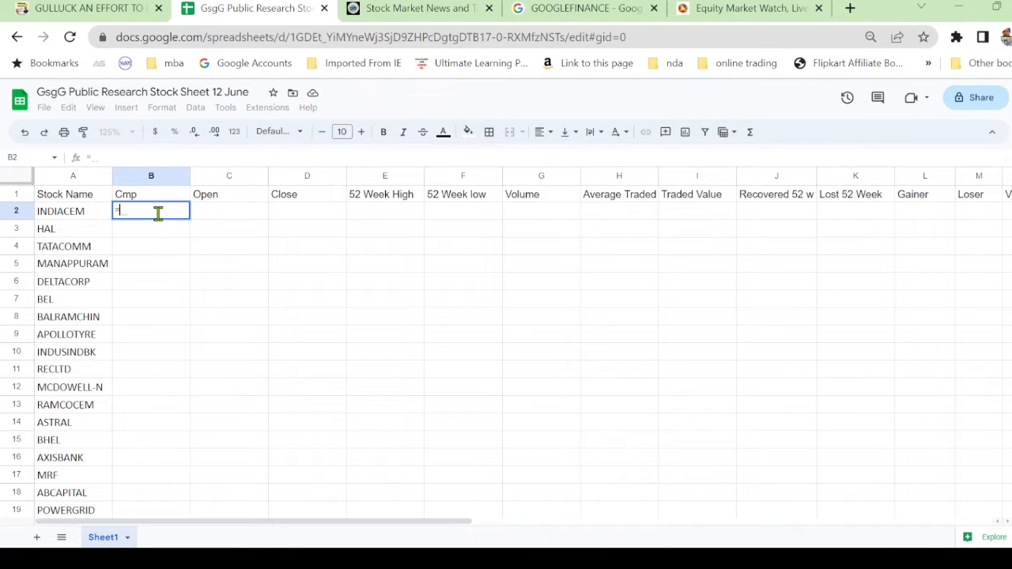
pyautogui.write('google')
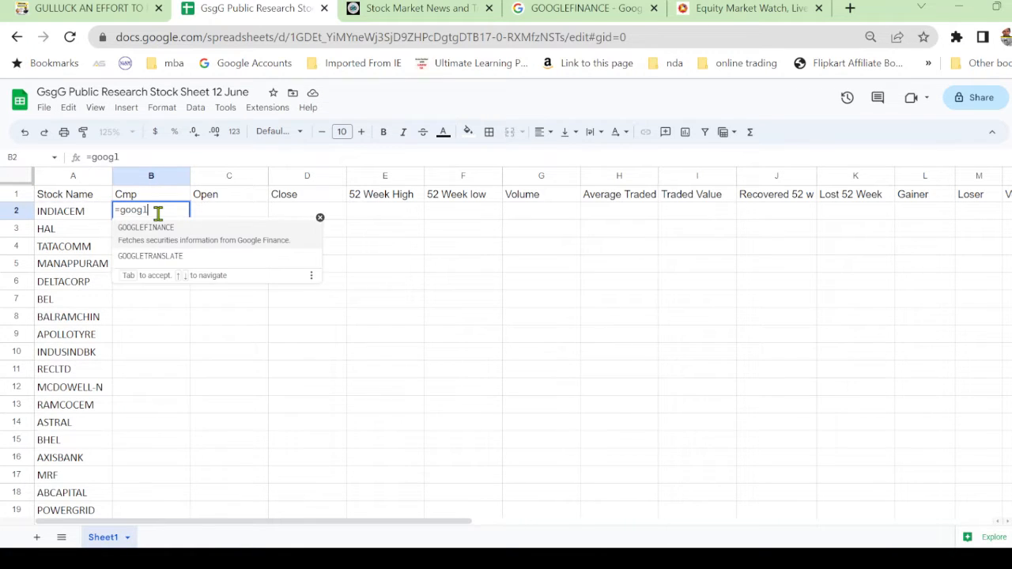
pyautogui.click(163, 233)
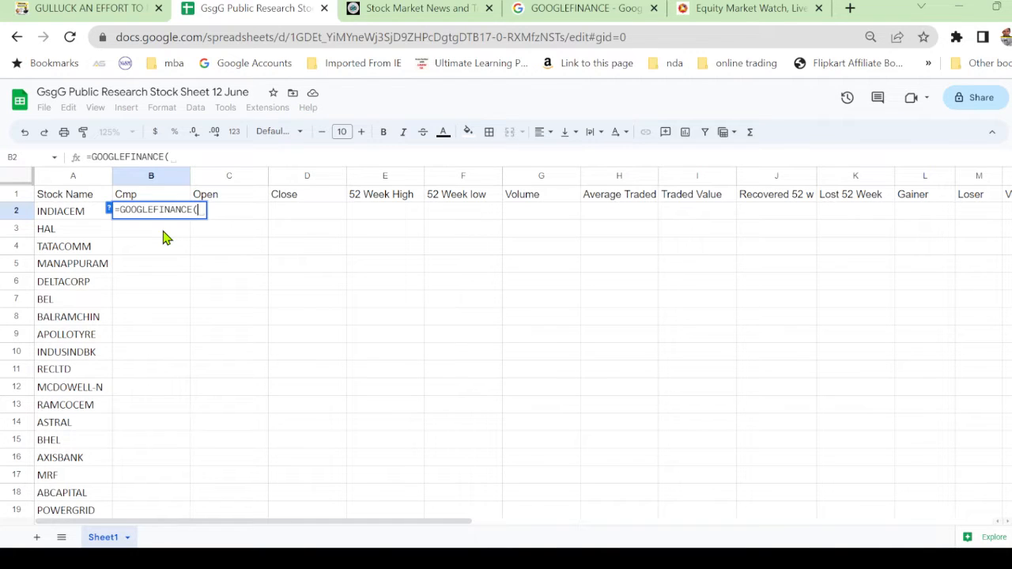
pyautogui.click(77, 220)
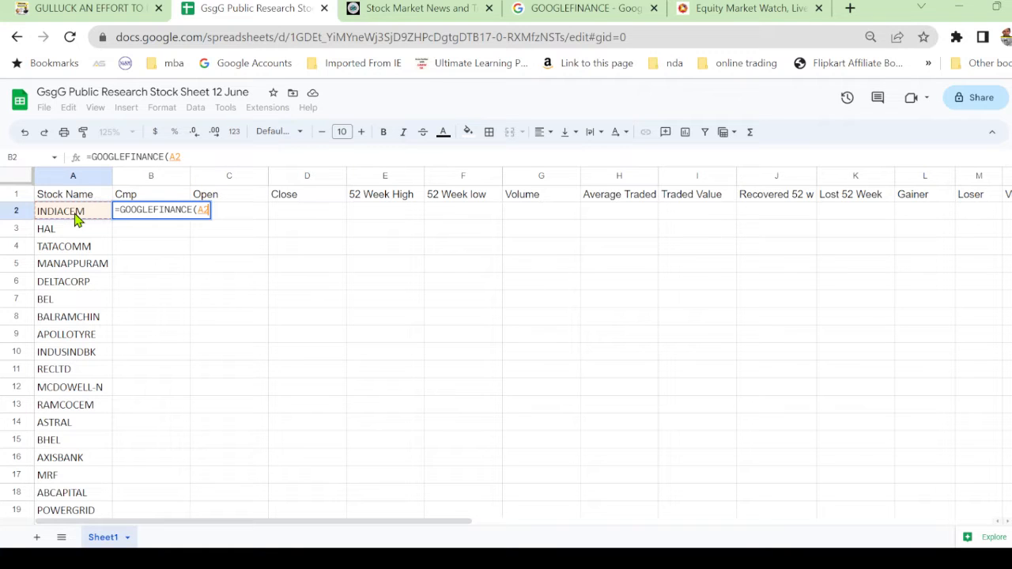
pyautogui.write(',"')
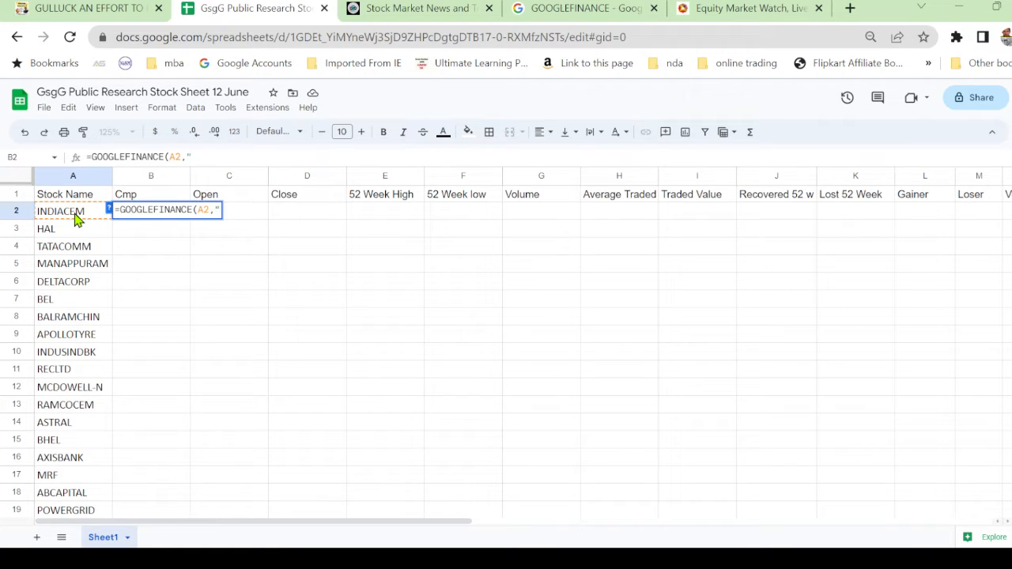
pyautogui.write('price"')
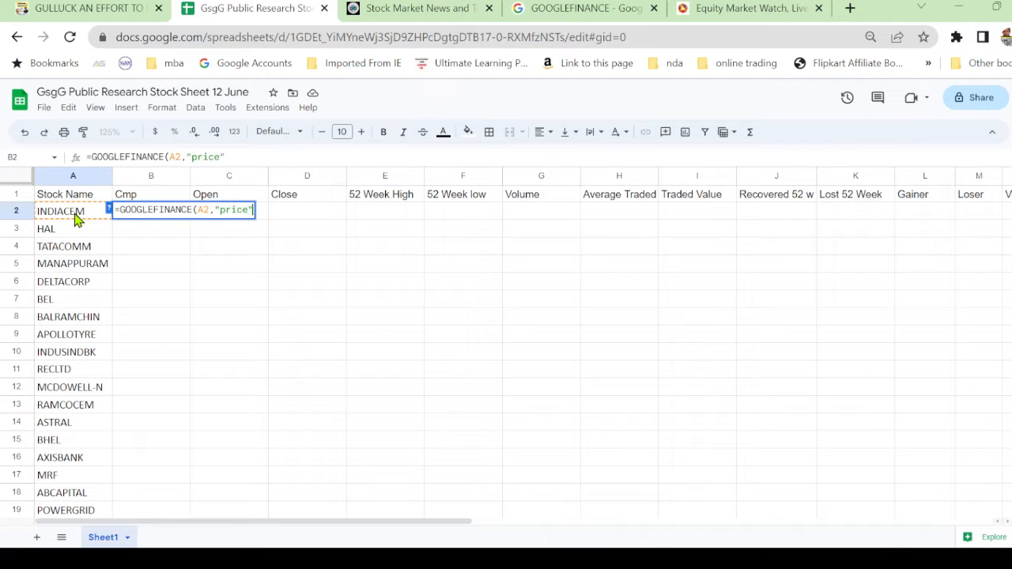
pyautogui.write(')')
pyautogui.press('Return')
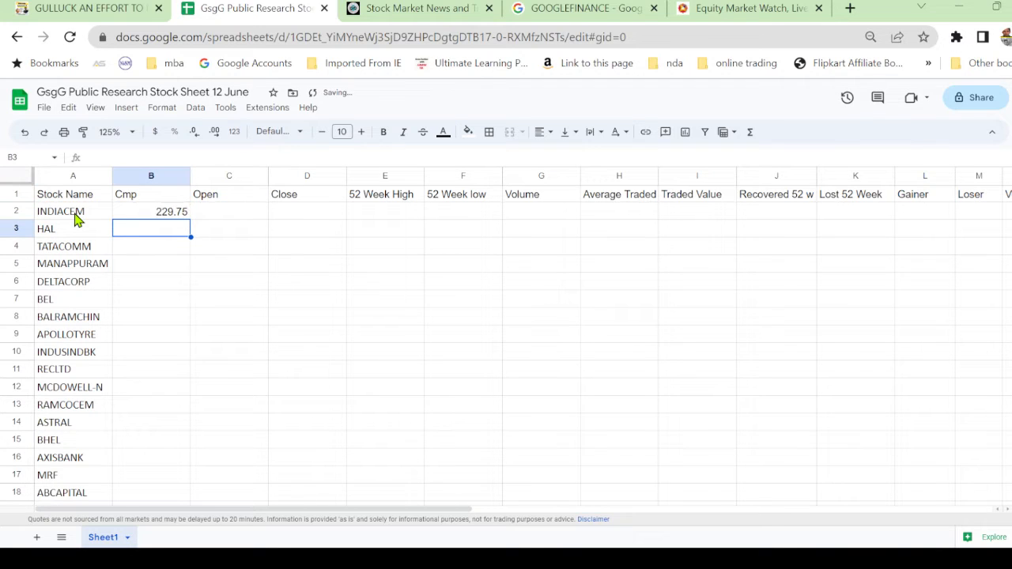
pyautogui.click(170, 215)
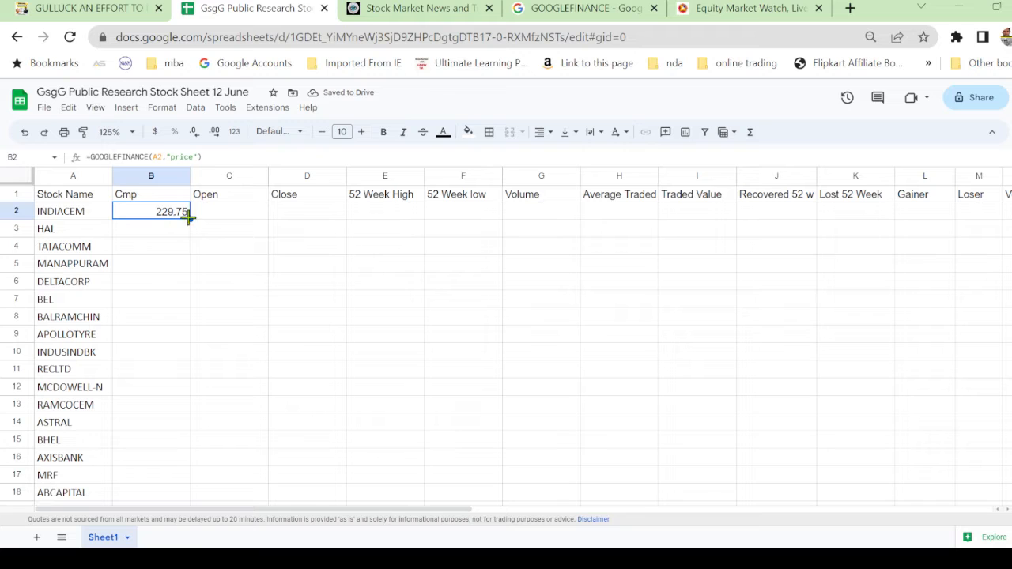
pyautogui.doubleClick(189, 220)
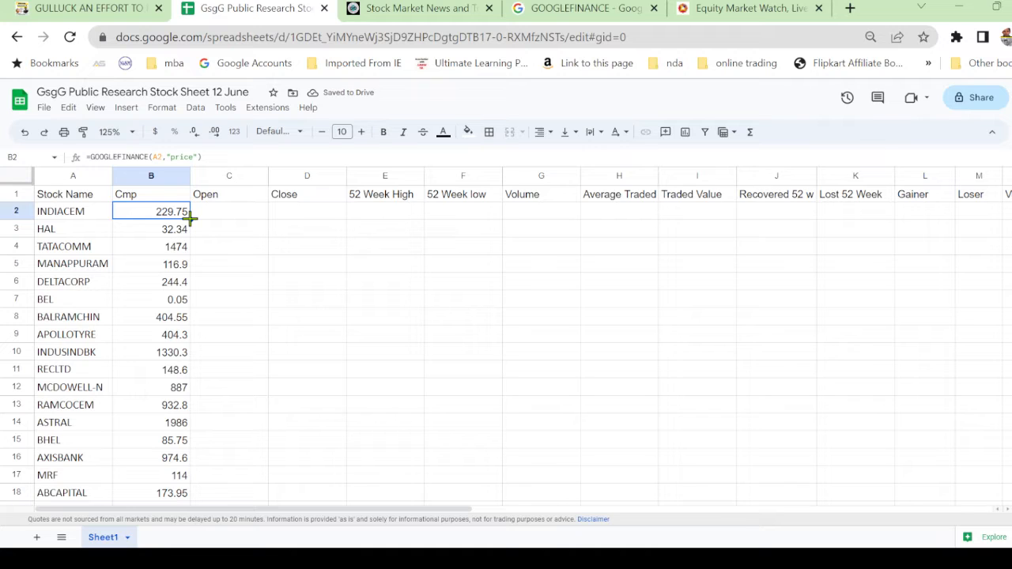
# Step: Enter =GOOGLEFINANCE(A2,"priceopen") in C2 under Open and fill the formula down the column for all listed stocks
pyautogui.click(229, 215)
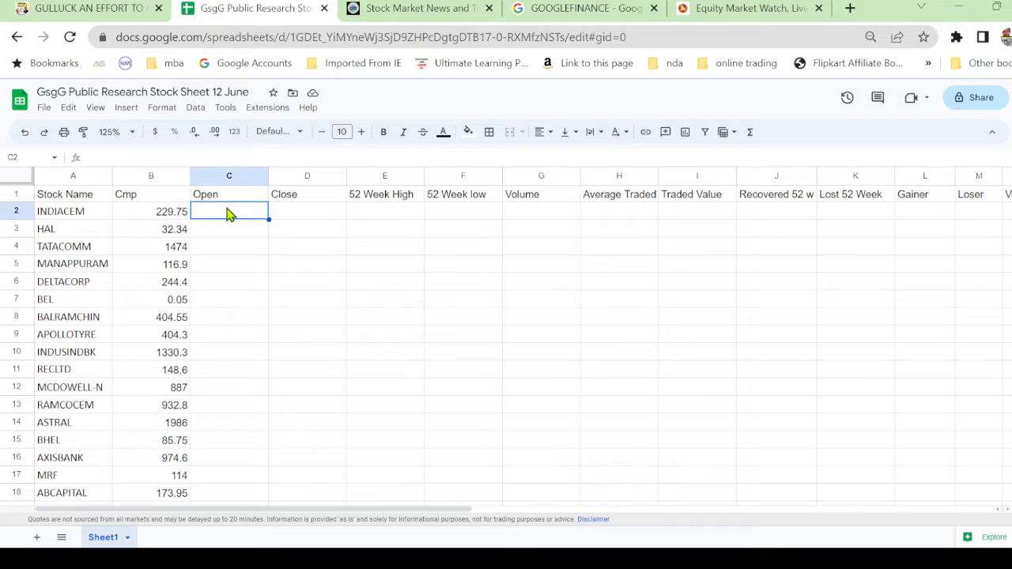
pyautogui.write('=')
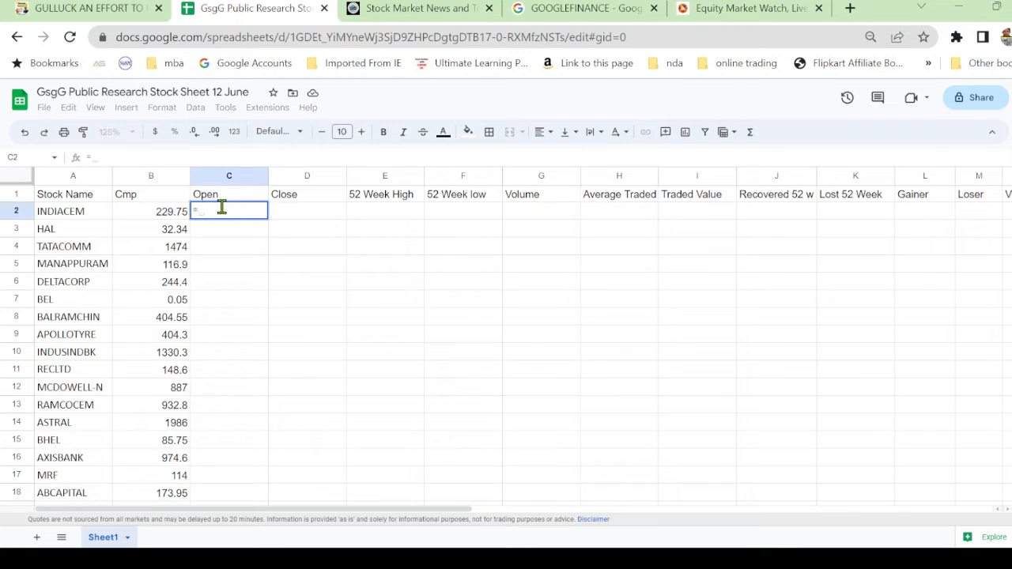
pyautogui.write('goo')
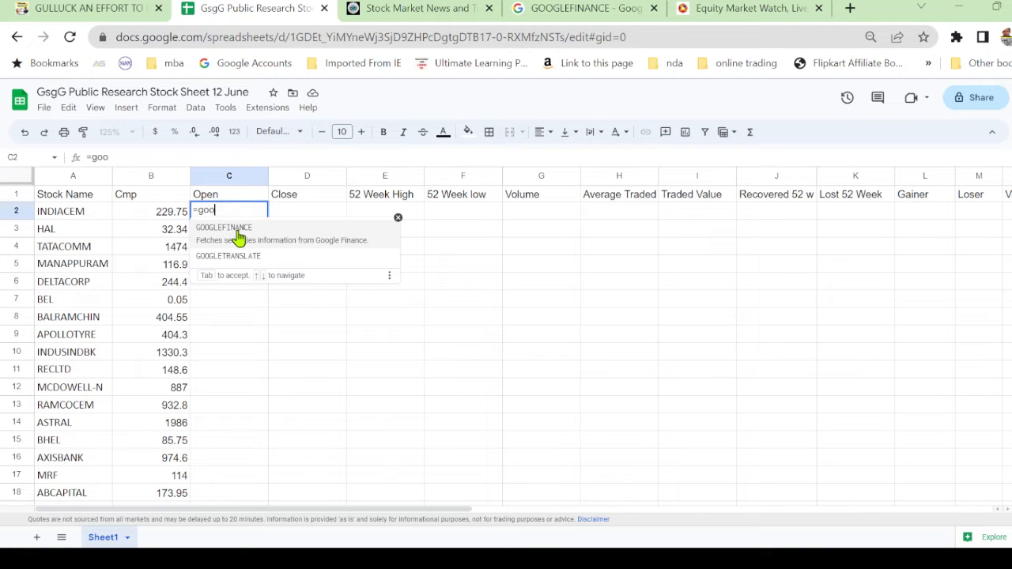
pyautogui.click(237, 238)
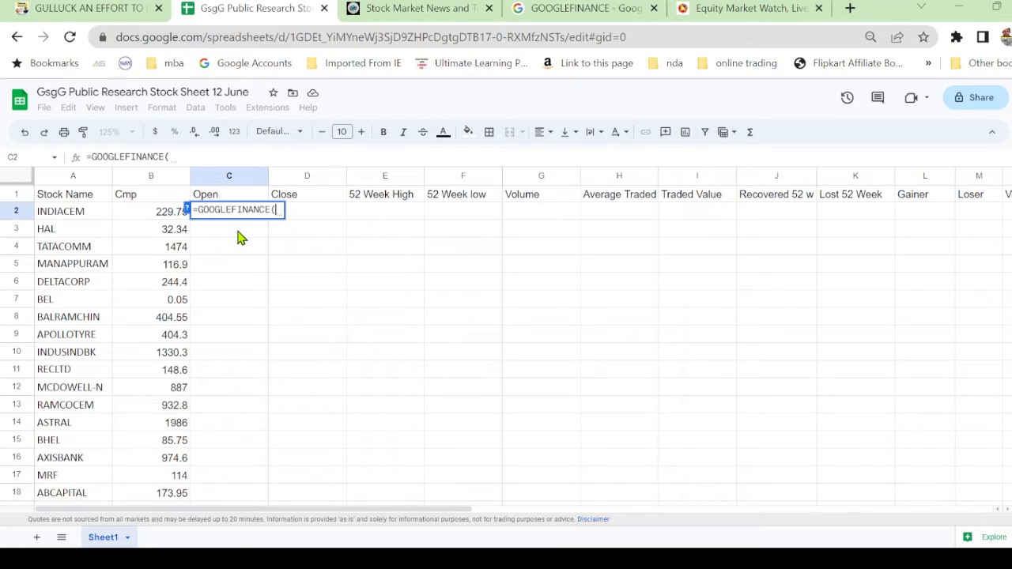
pyautogui.click(81, 216)
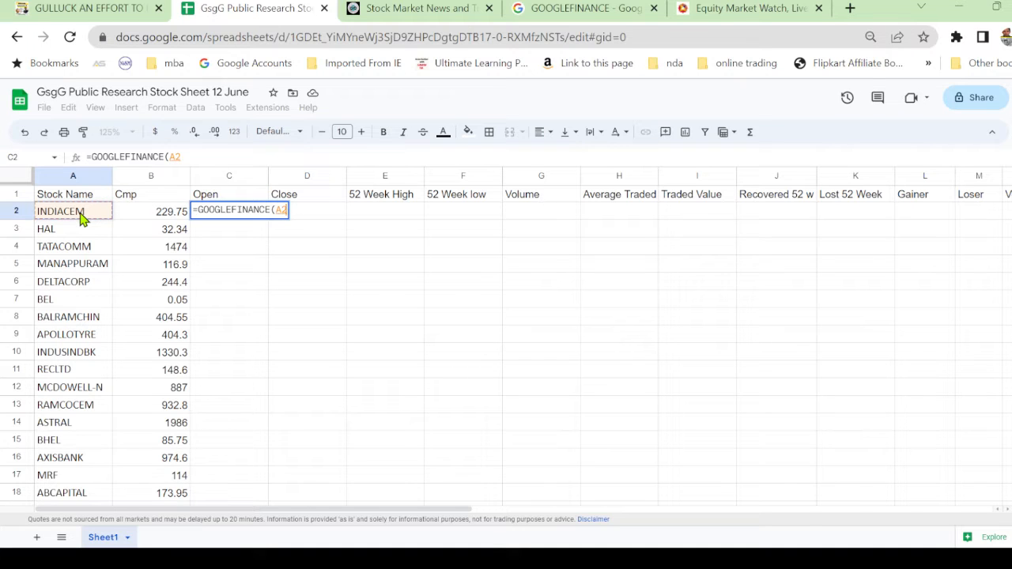
pyautogui.write(',"')
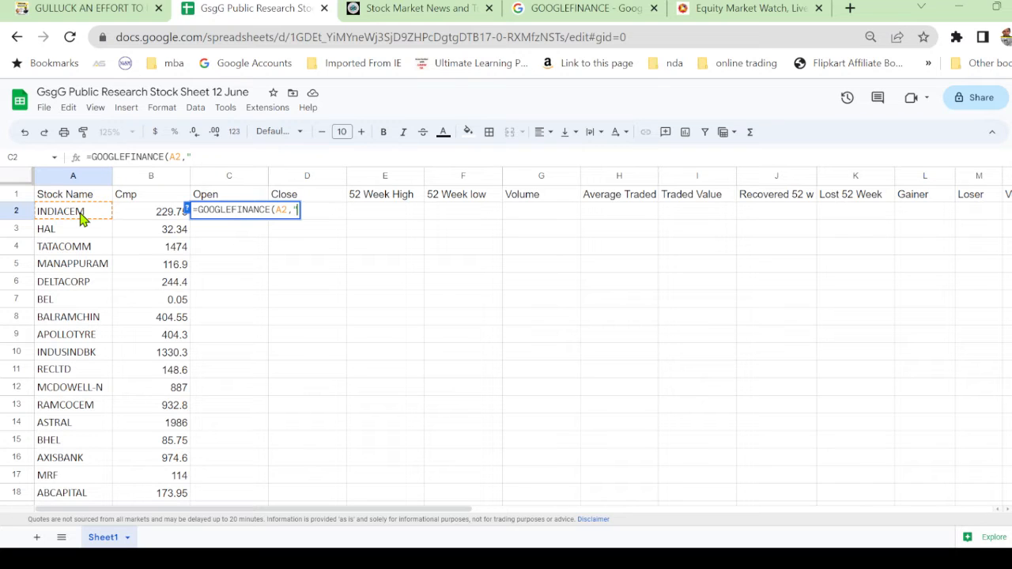
pyautogui.write('priceop')
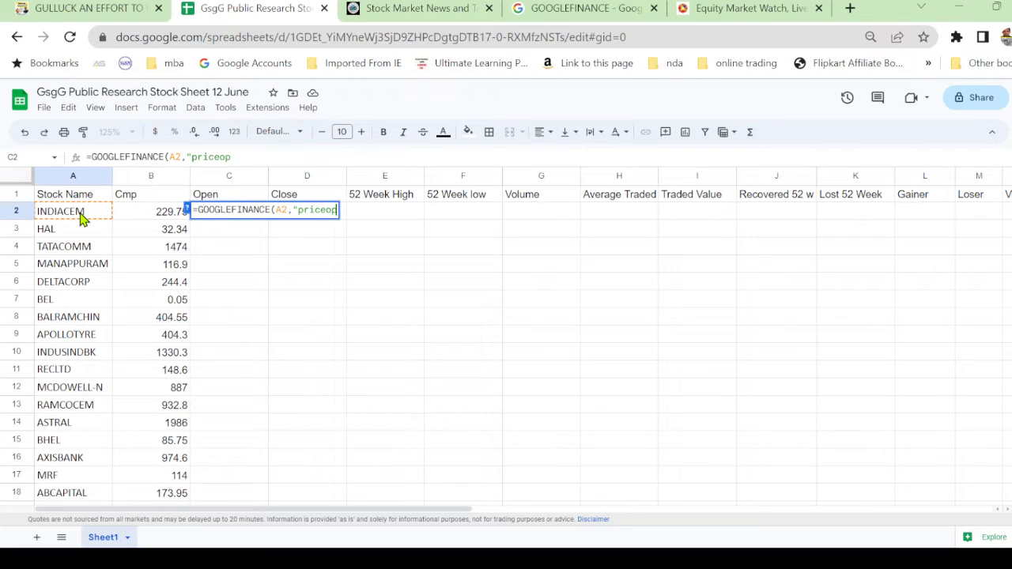
pyautogui.write('en")')
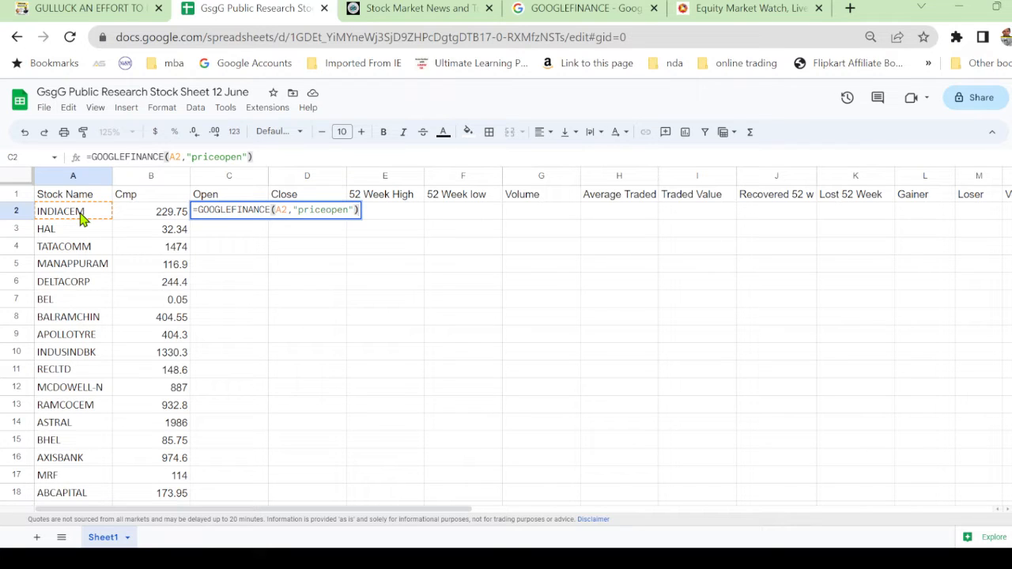
pyautogui.press('Return')
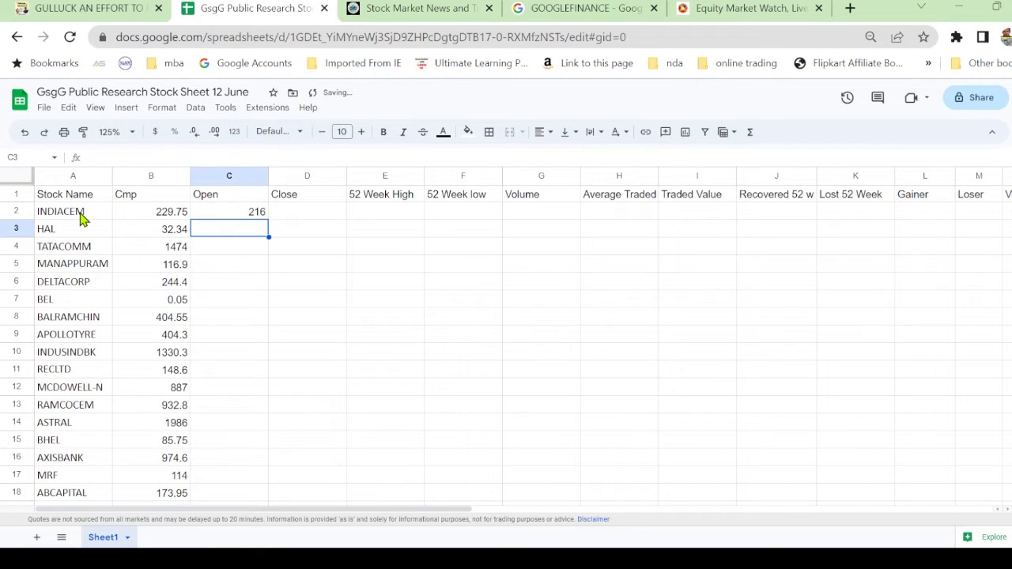
pyautogui.click(242, 217)
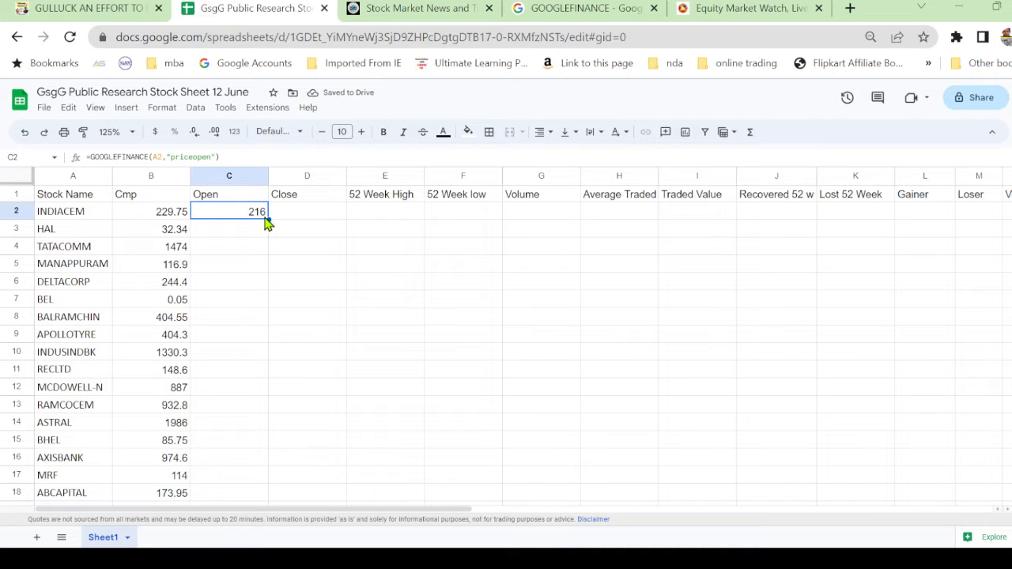
pyautogui.doubleClick(268, 218)
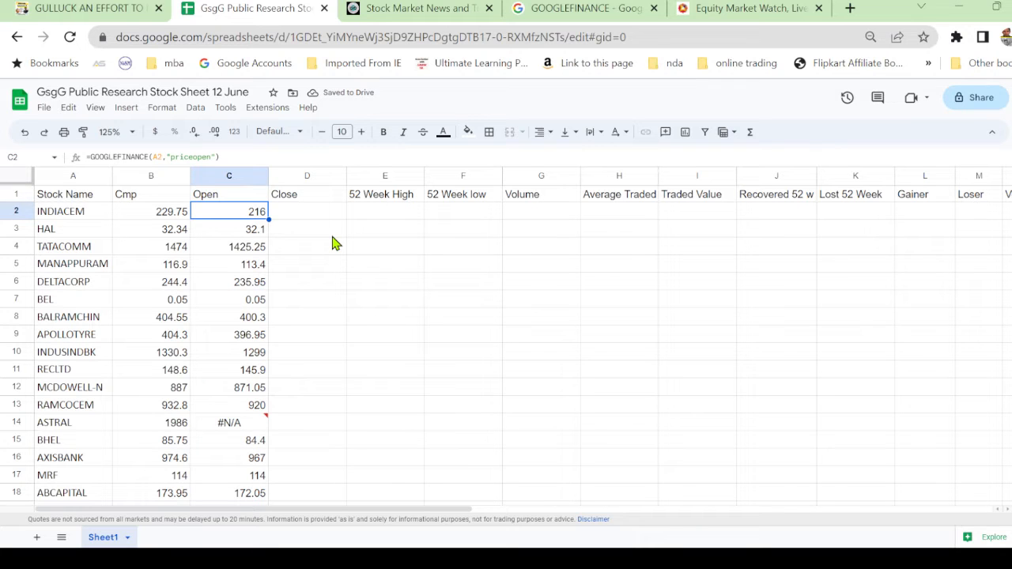
pyautogui.click(305, 217)
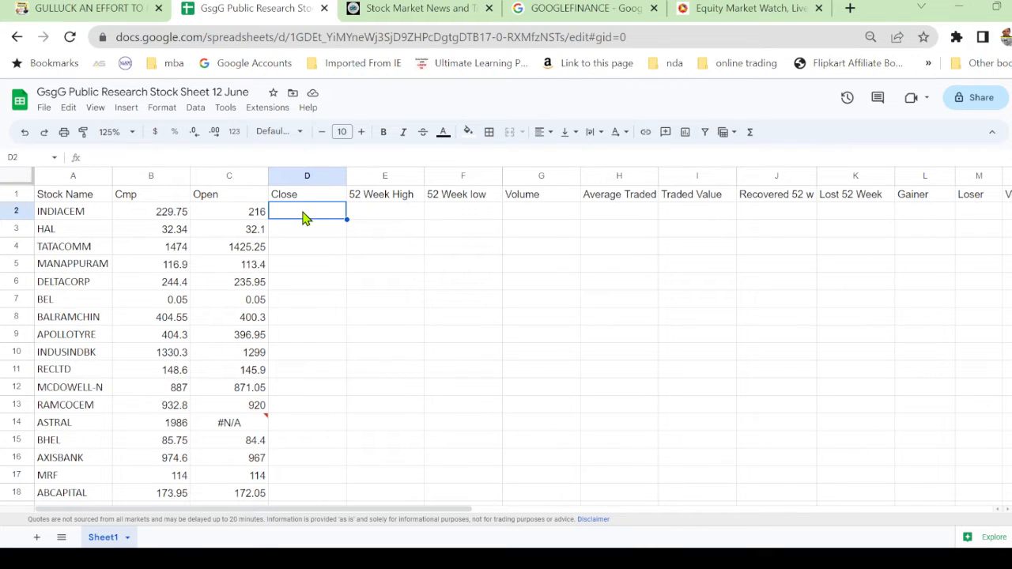
pyautogui.write('=')
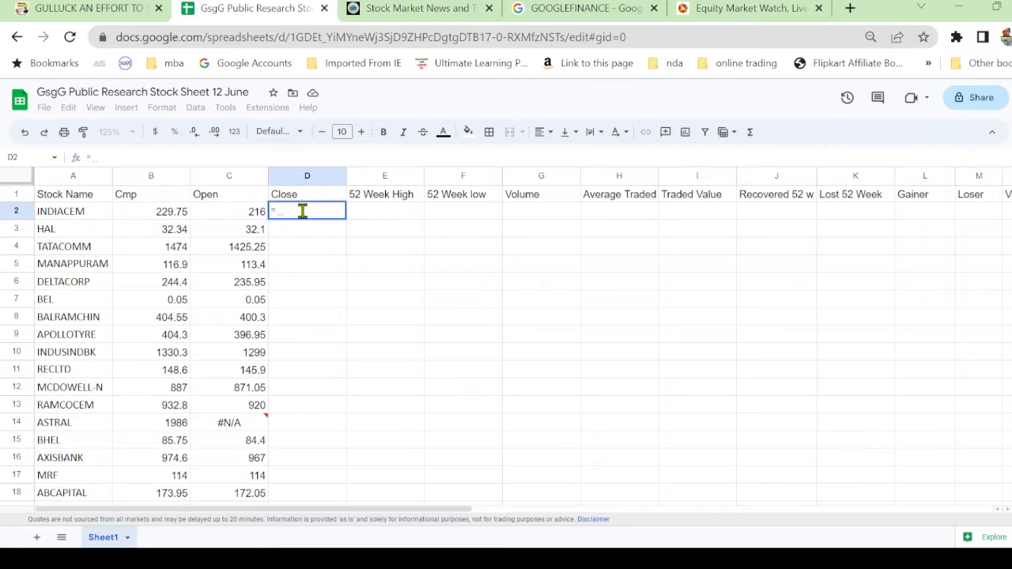
pyautogui.write('google')
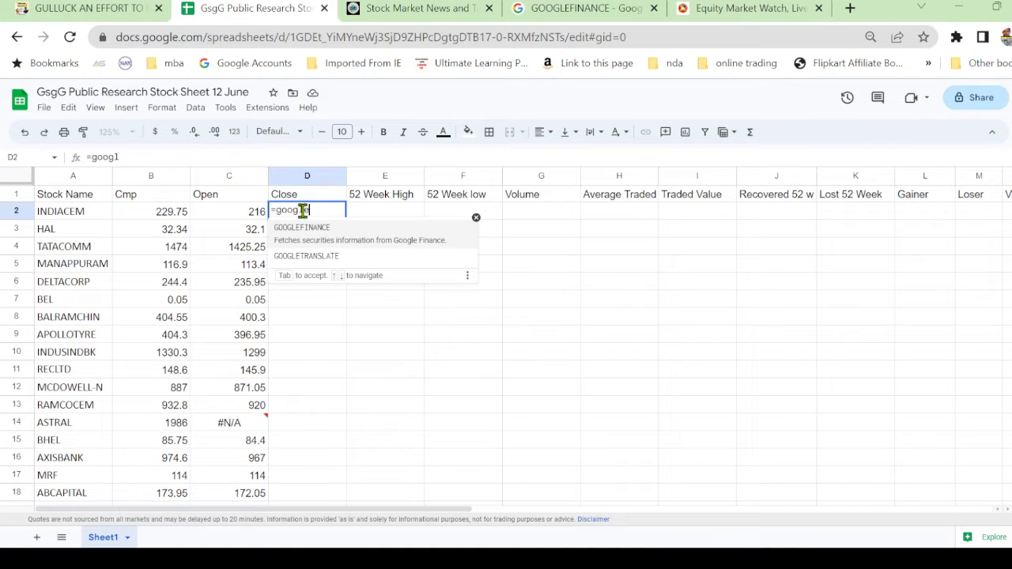
pyautogui.click(316, 241)
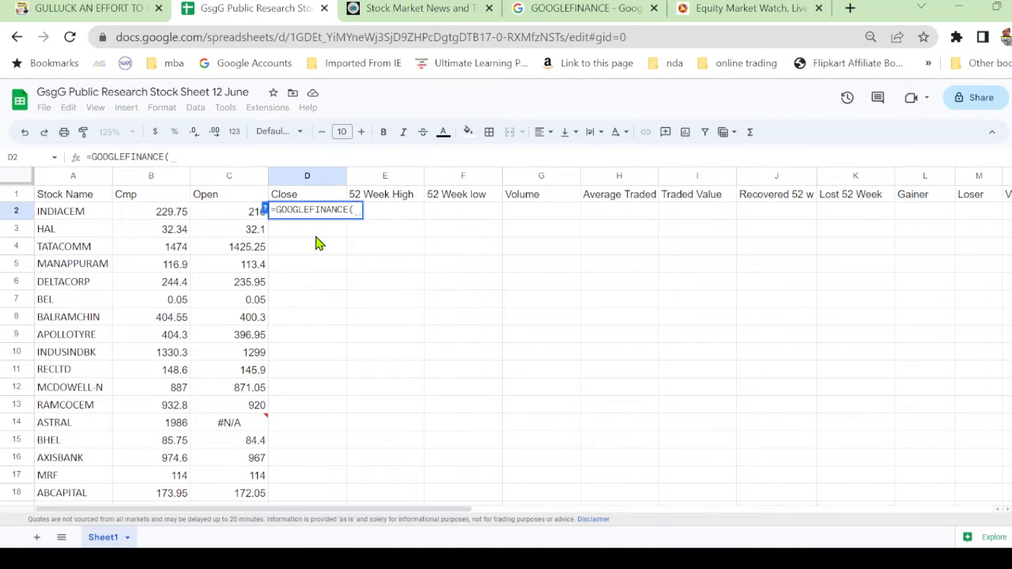
pyautogui.click(75, 214)
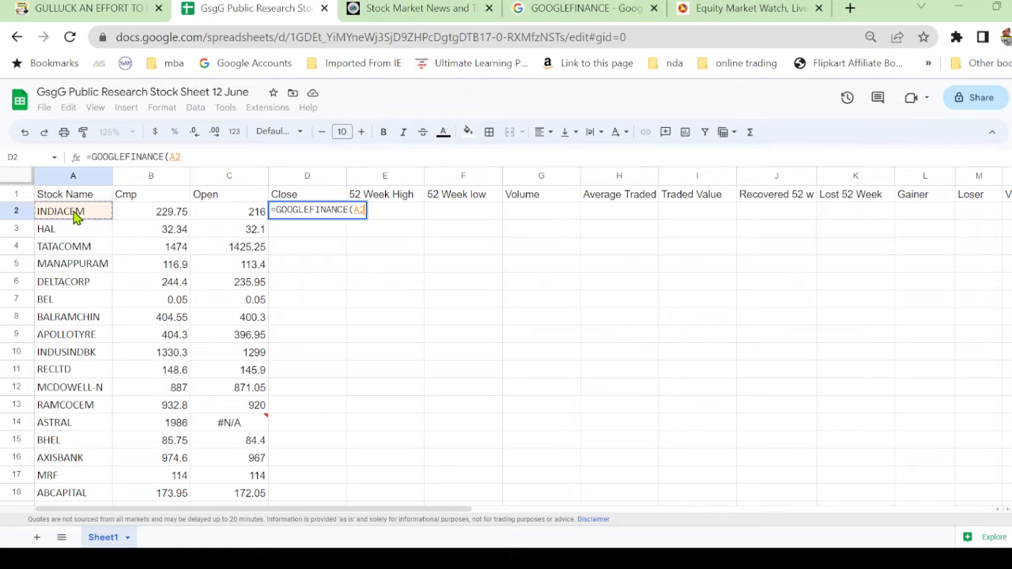
pyautogui.write(',"')
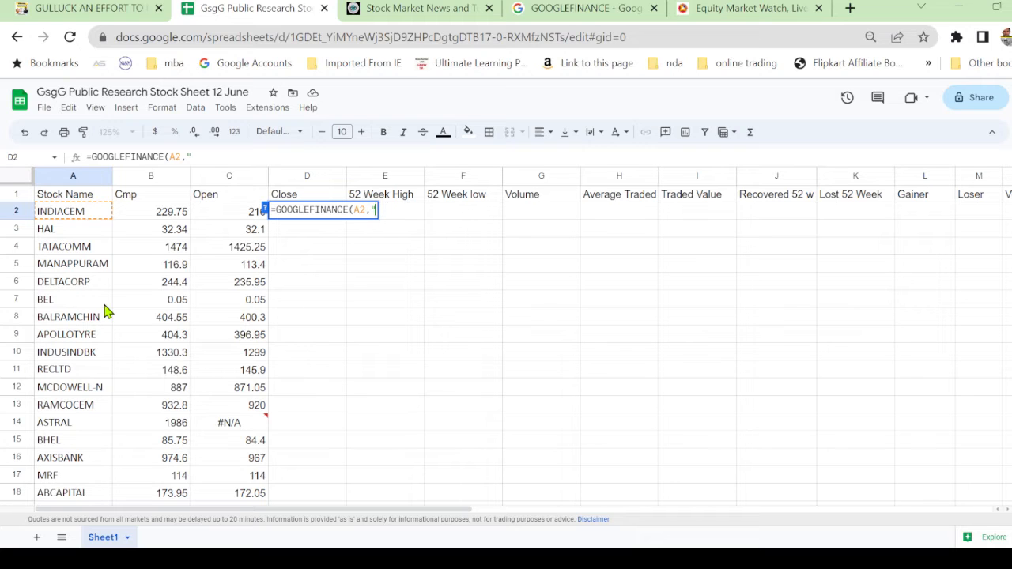
pyautogui.press('BackSpace')
pyautogui.press('BackSpace')
pyautogui.press('BackSpace')
pyautogui.press('BackSpace')
pyautogui.press('BackSpace')
pyautogui.press('BackSpace')
pyautogui.press('BackSpace')
pyautogui.press('BackSpace')
pyautogui.press('BackSpace')
pyautogui.press('BackSpace')
pyautogui.press('BackSpace')
pyautogui.press('BackSpace')
pyautogui.press('BackSpace')
pyautogui.press('BackSpace')
pyautogui.press('BackSpace')
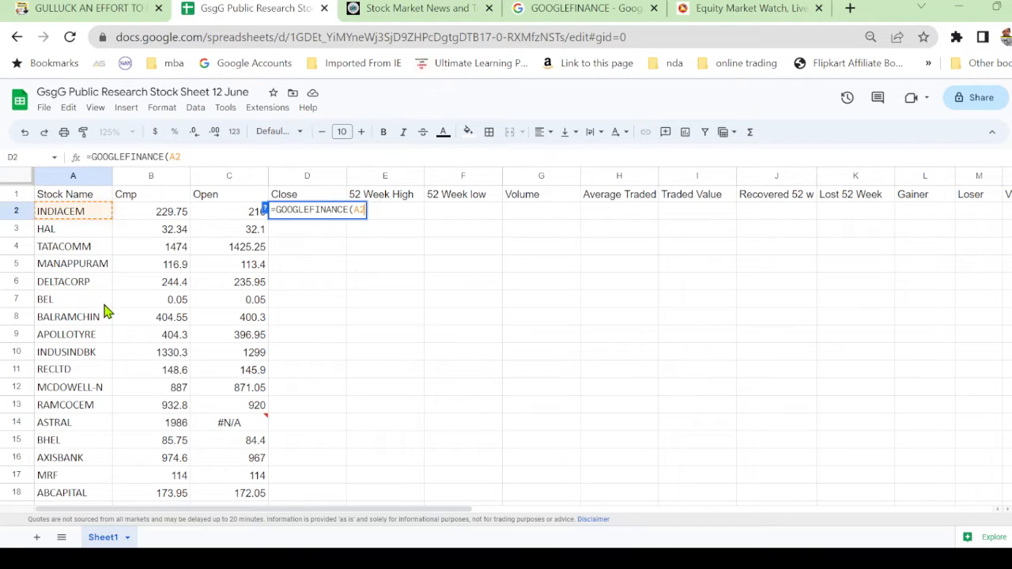
pyautogui.press('BackSpace')
pyautogui.press('BackSpace')
pyautogui.press('BackSpace')
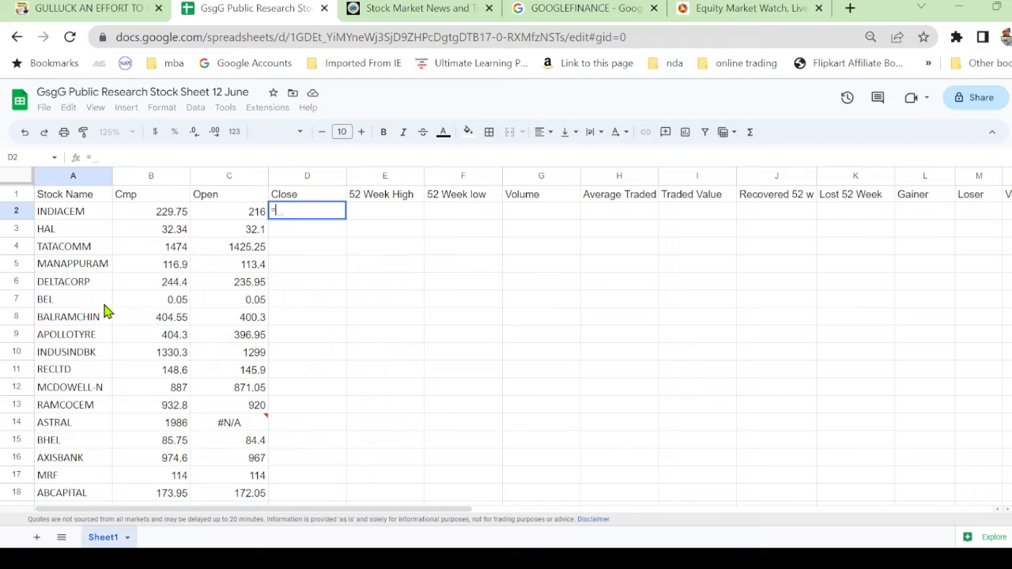
# Step: Replace the Close header in D1 with "Percentage change"
pyautogui.click(309, 201)
pyautogui.write('Per')
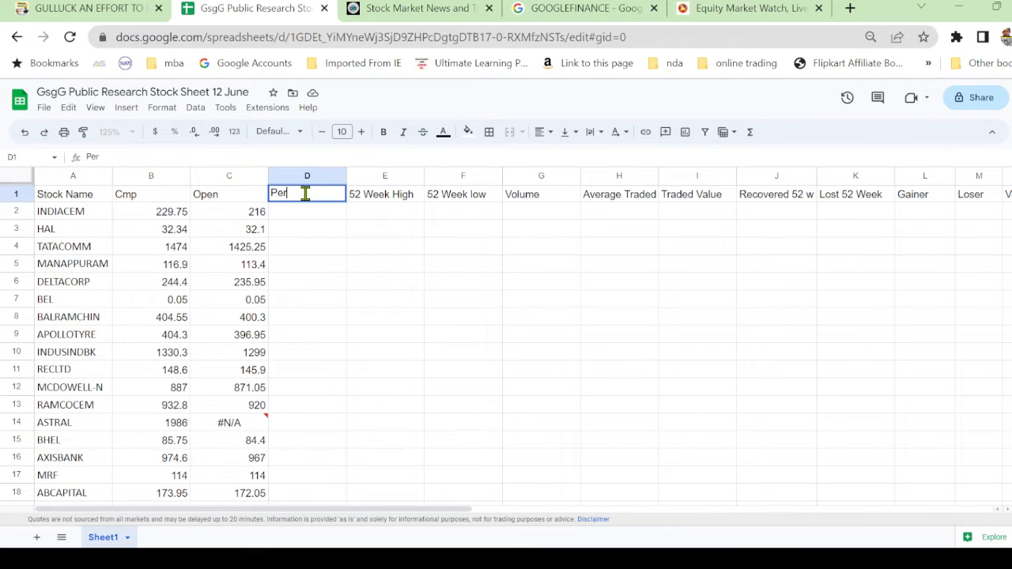
pyautogui.write('centage change')
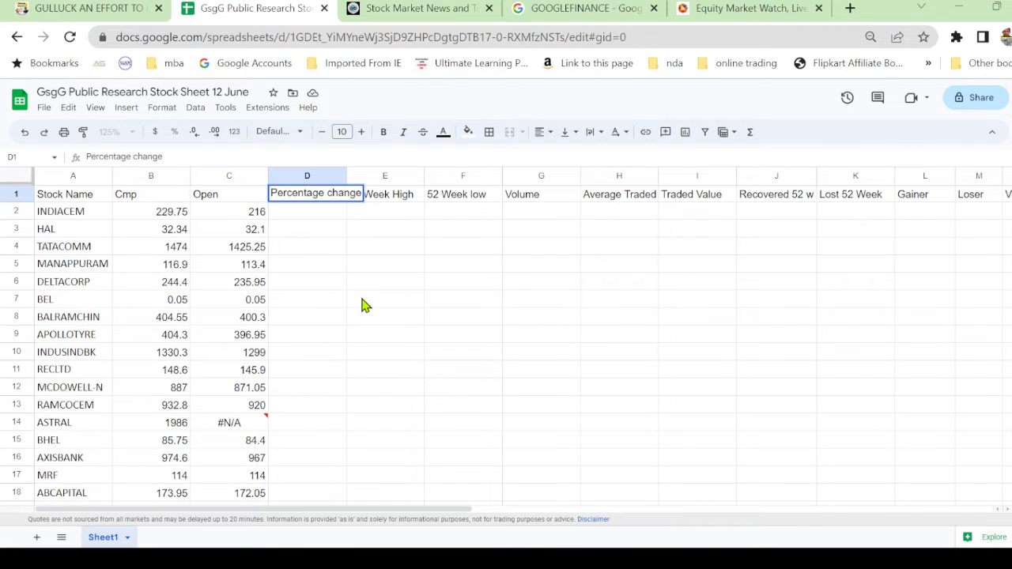
pyautogui.click(363, 306)
# Step: Enter =GOOGLEFINANCE(A2,"changepct") in D2 under Percentage change
pyautogui.click(308, 213)
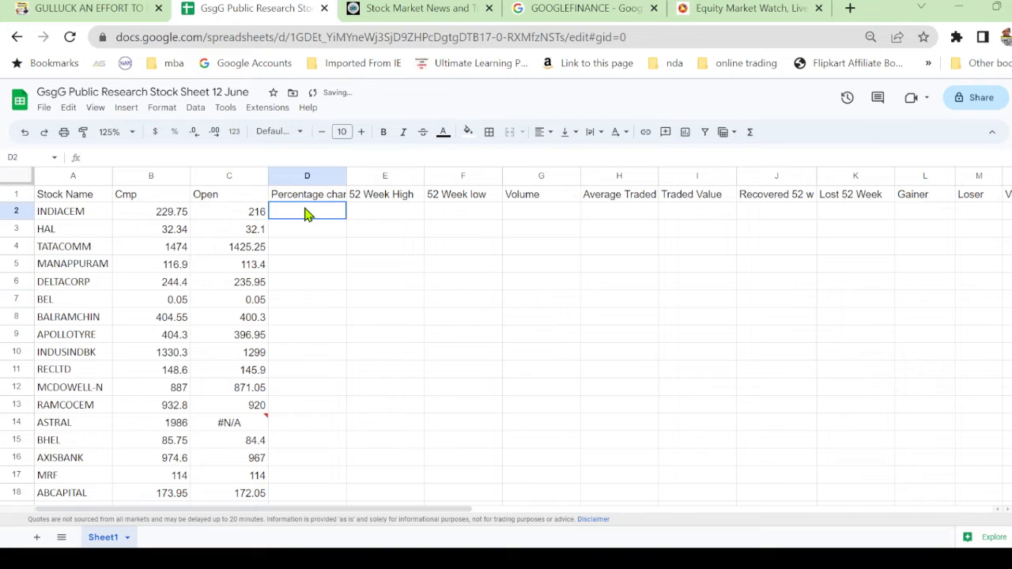
pyautogui.write('=')
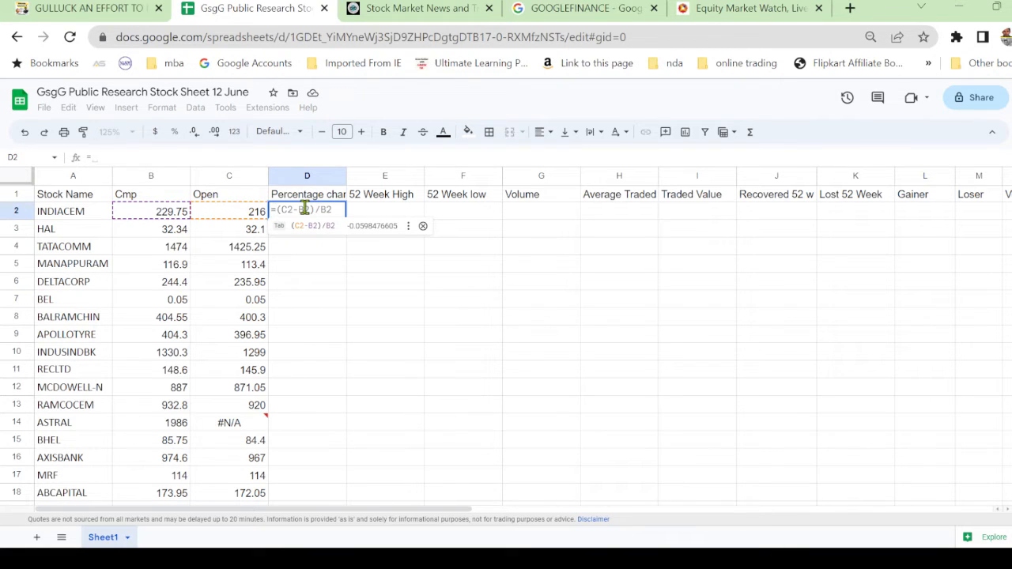
pyautogui.write('google')
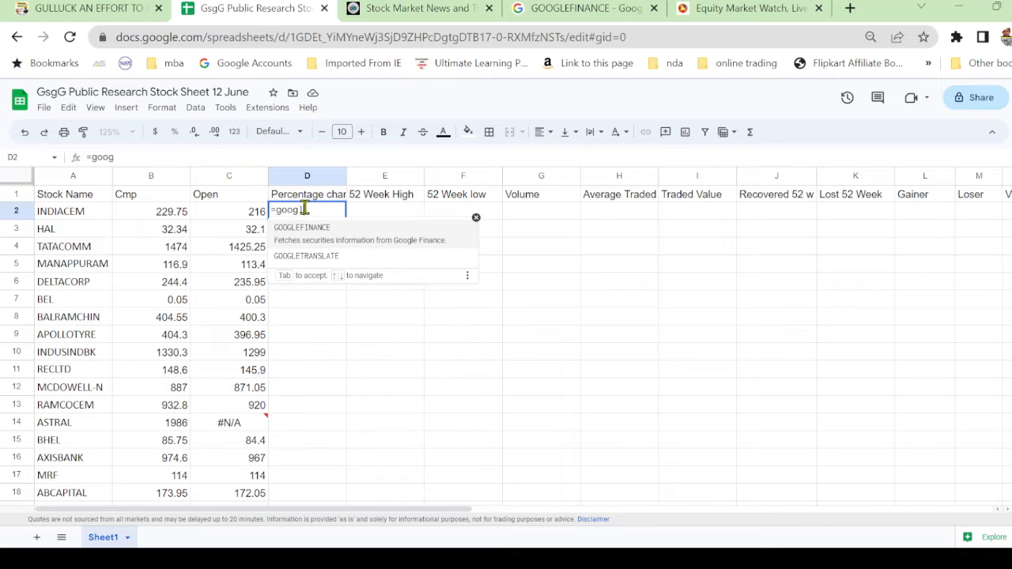
pyautogui.click(315, 241)
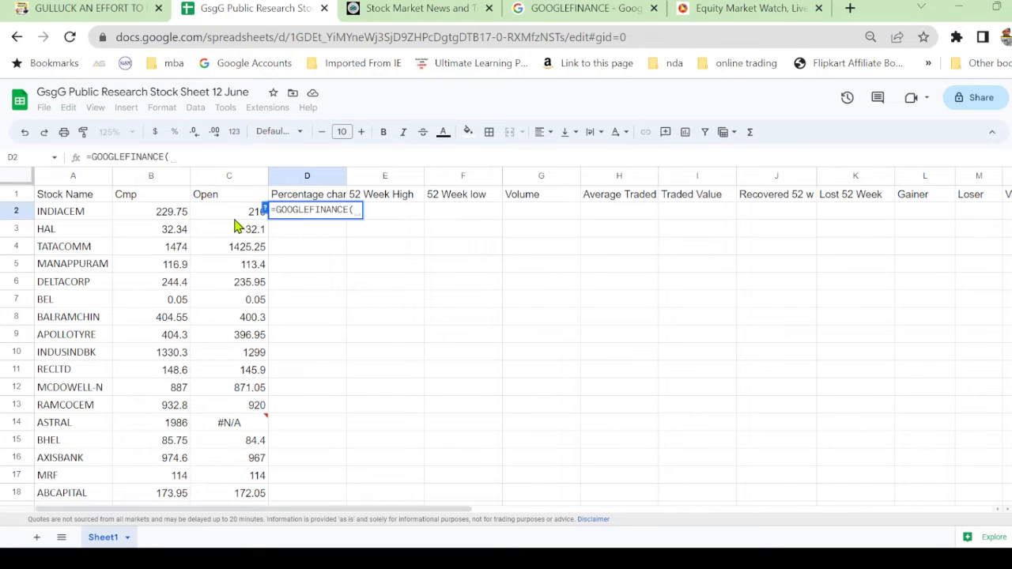
pyautogui.click(83, 219)
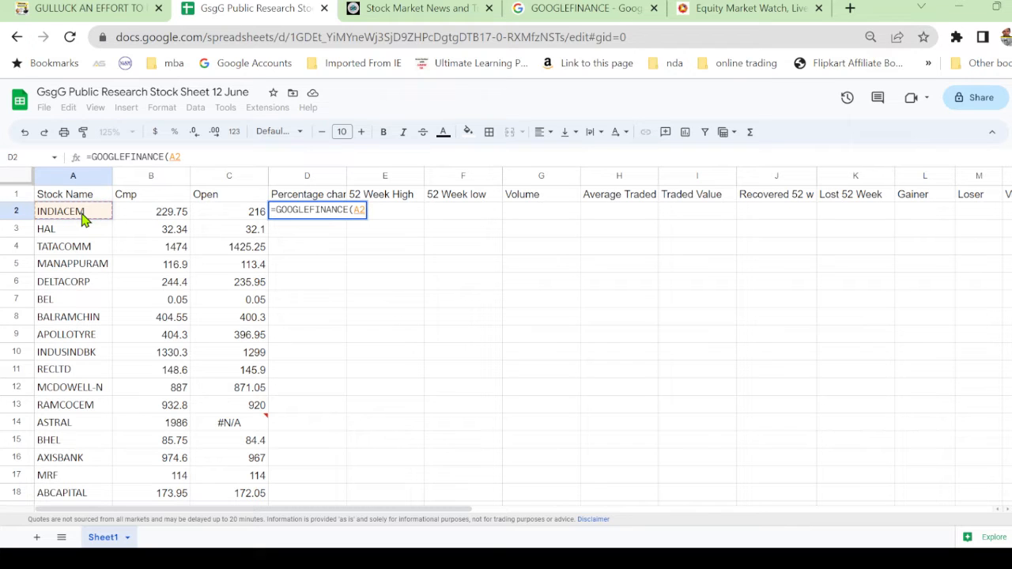
pyautogui.write(',"')
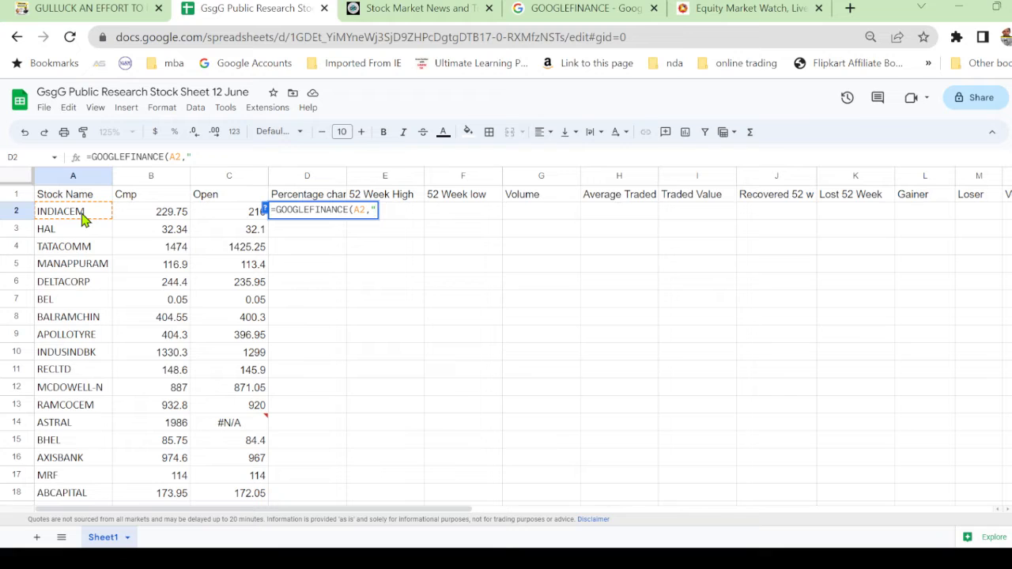
pyautogui.write('changepc')
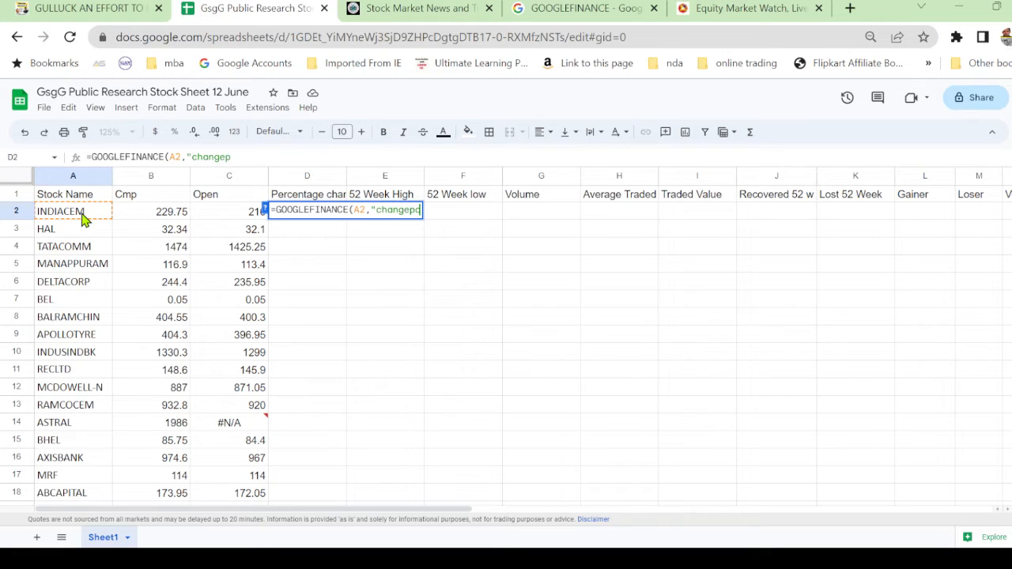
pyautogui.write('t"')
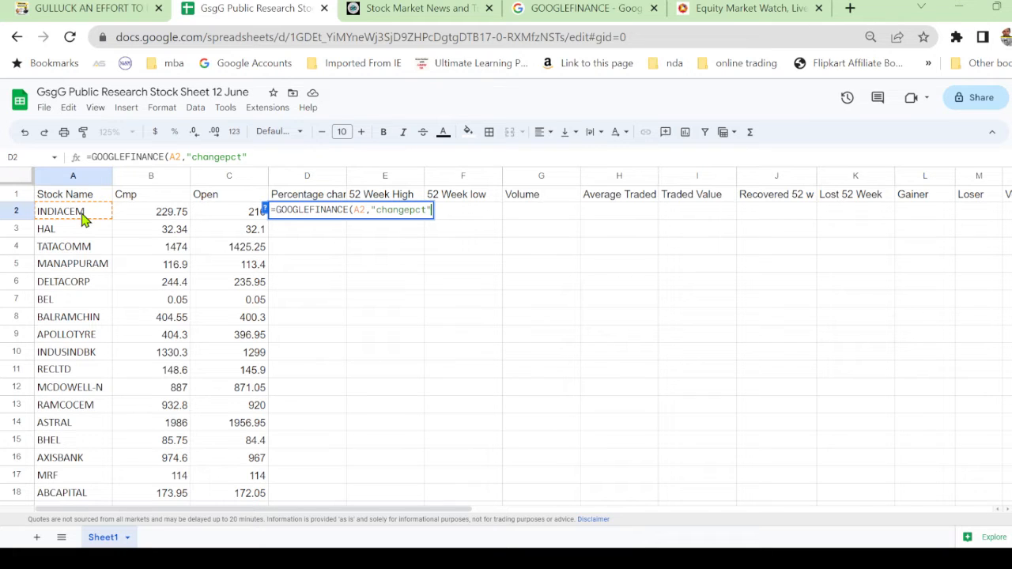
pyautogui.write(')')
pyautogui.press('Return')
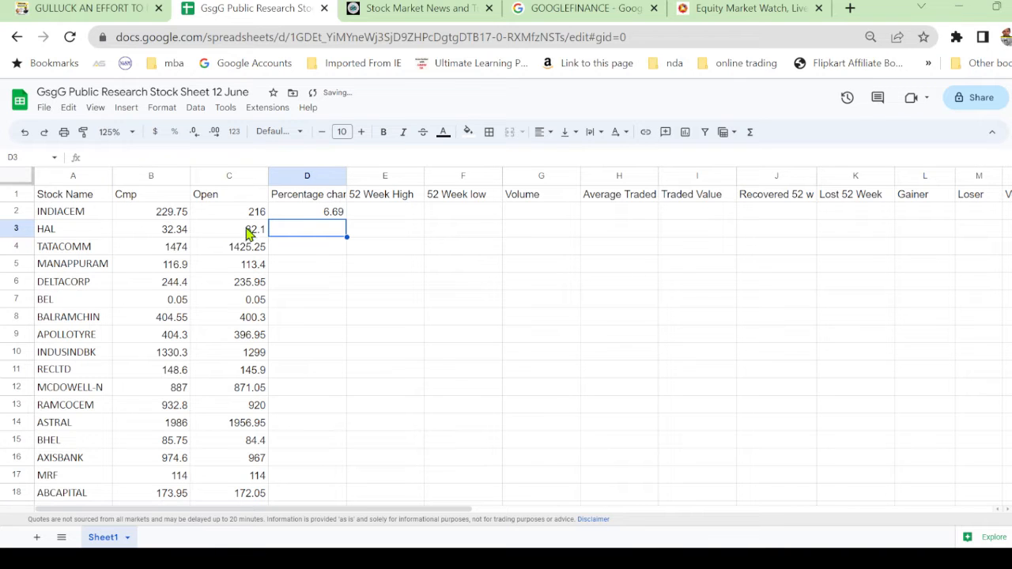
# Step: Fill the D2 percentage change formula down the column for all listed stocks
pyautogui.click(336, 214)
pyautogui.rightClick(336, 214)
pyautogui.click(300, 232)
pyautogui.click(330, 217)
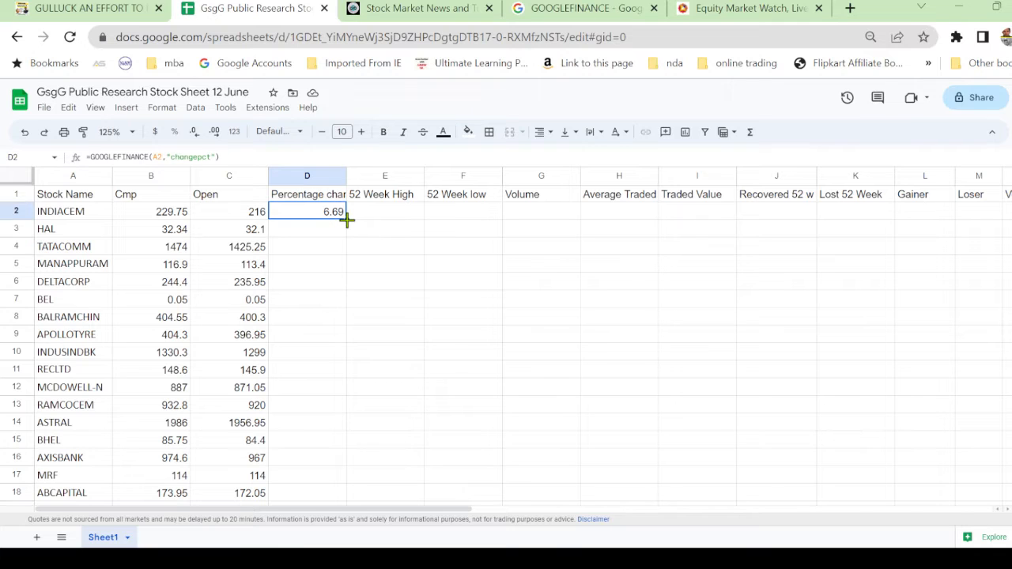
pyautogui.doubleClick(346, 219)
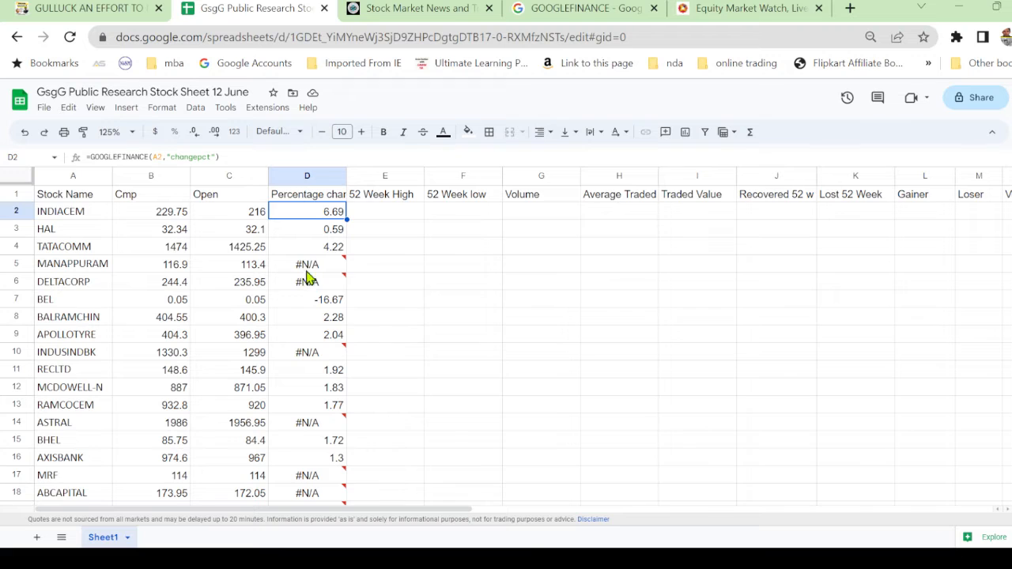
pyautogui.moveTo(325, 271)
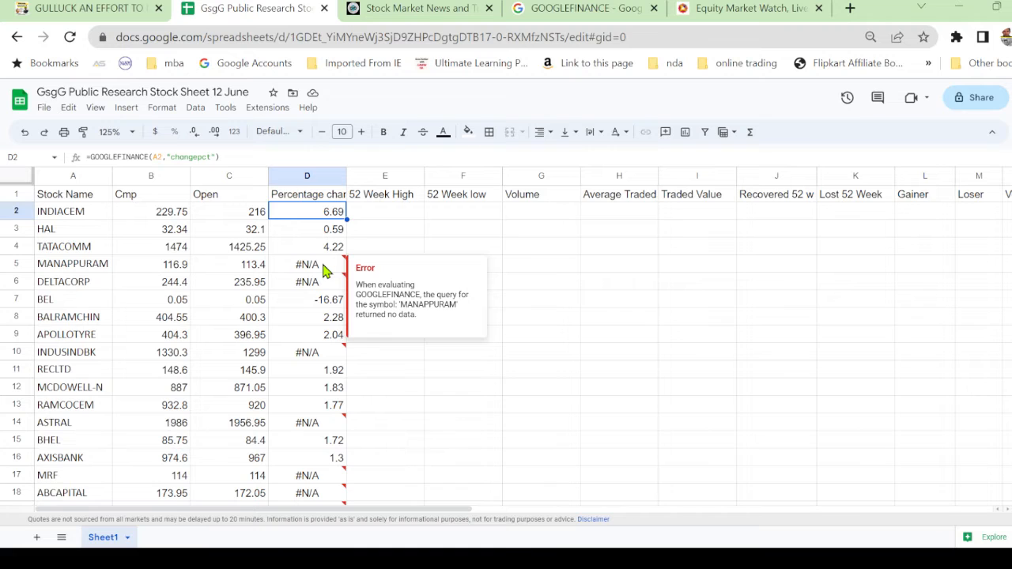
pyautogui.click(499, 230)
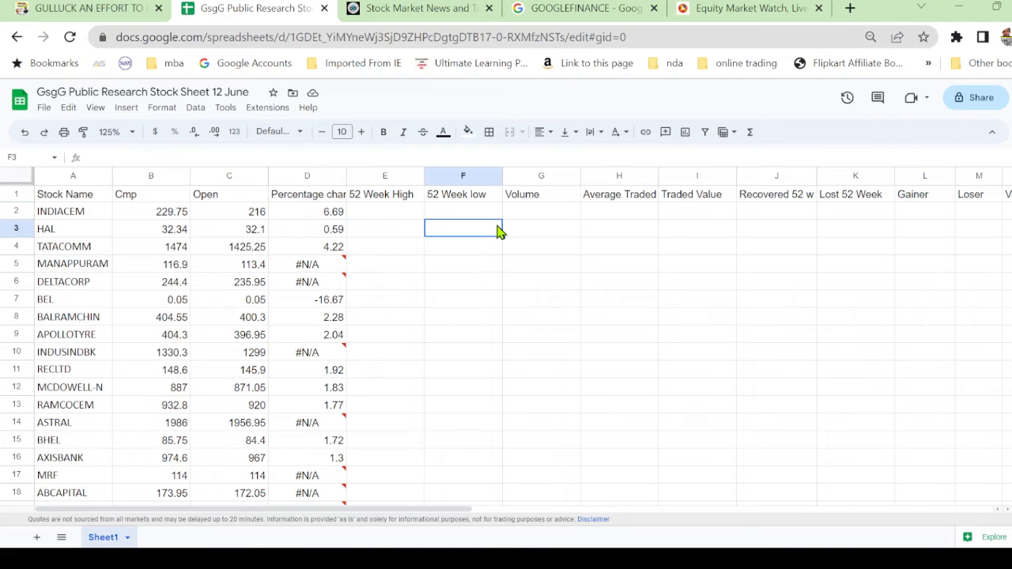
# Step: Enter =GOOGLEFINANCE(A2,"high52") in E2 under 52 Week High and fill the formula down the column for all listed stocks
pyautogui.click(403, 216)
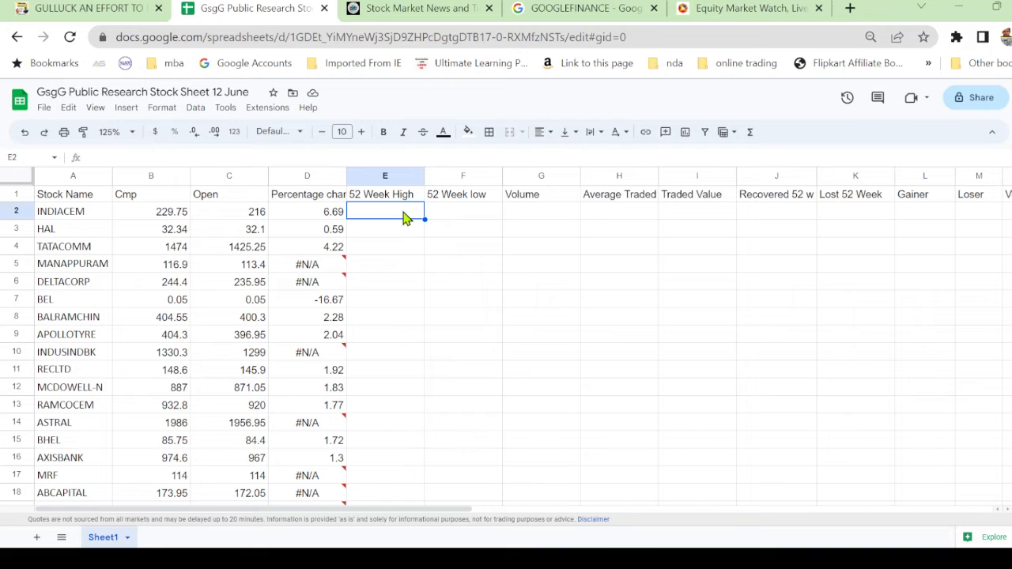
pyautogui.write('=')
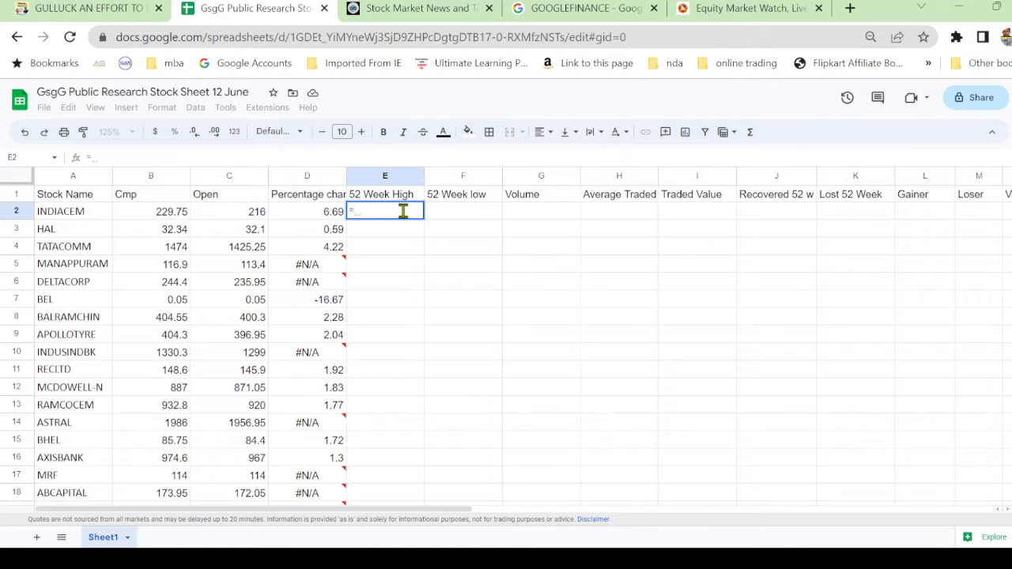
pyautogui.write('google')
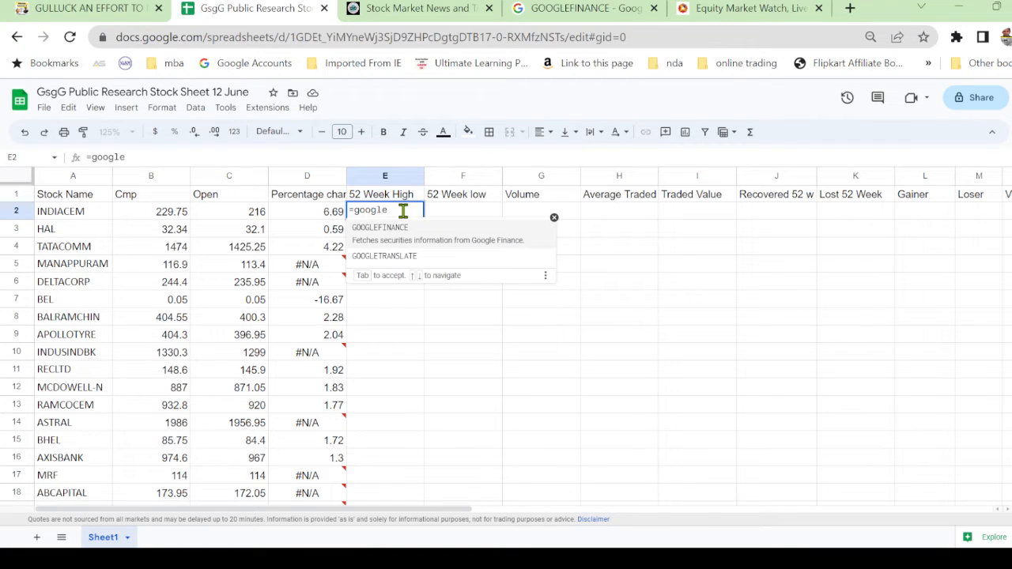
pyautogui.click(403, 242)
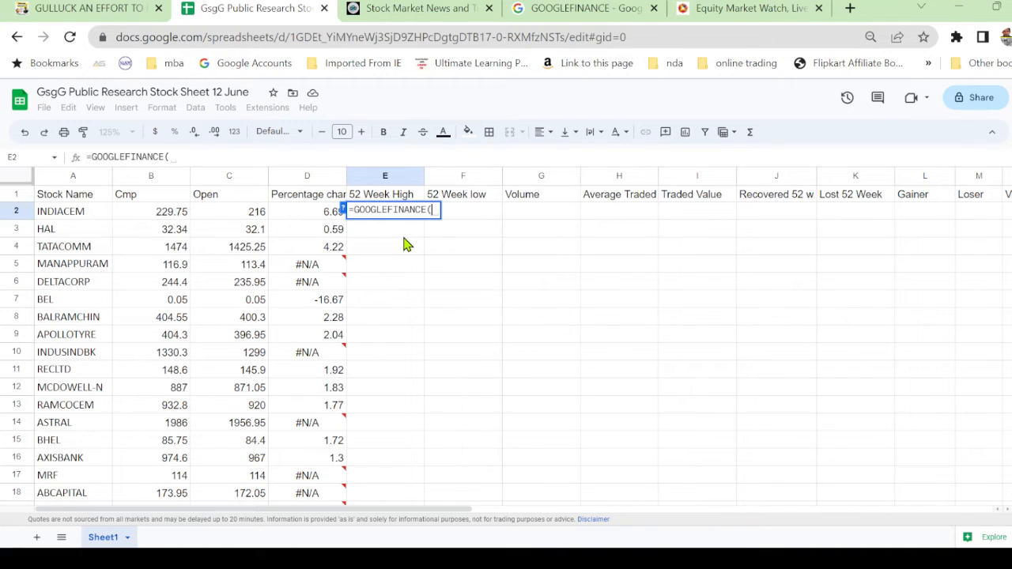
pyautogui.write('"')
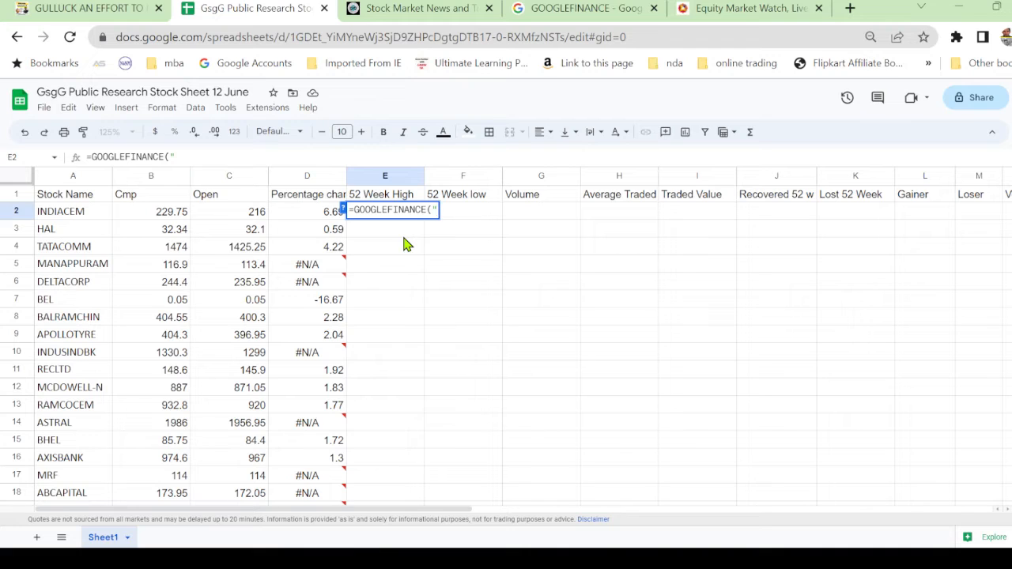
pyautogui.press('BackSpace')
pyautogui.click(70, 220)
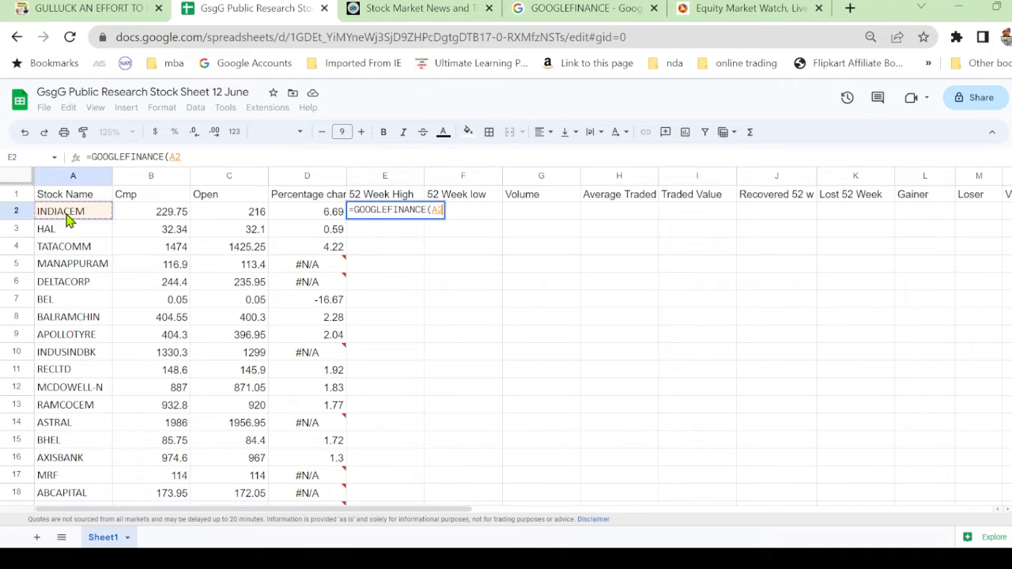
pyautogui.write(',"')
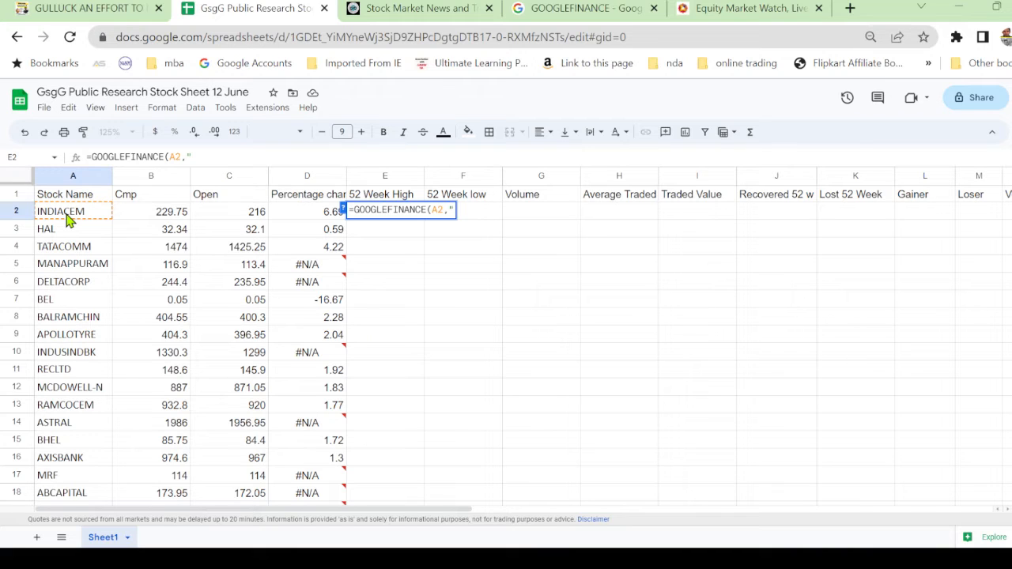
pyautogui.write('high52"')
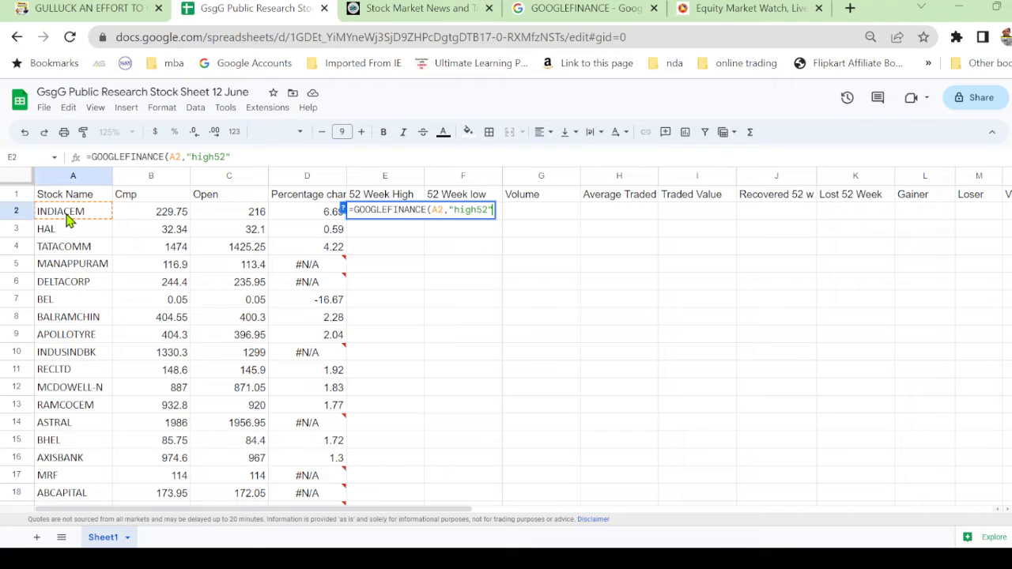
pyautogui.write(')')
pyautogui.press('Return')
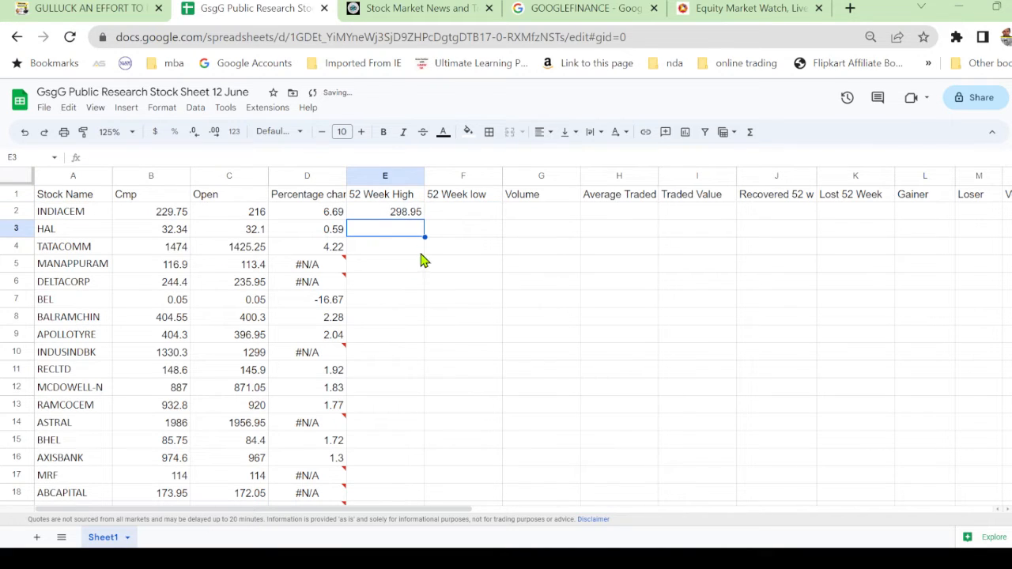
pyautogui.click(402, 213)
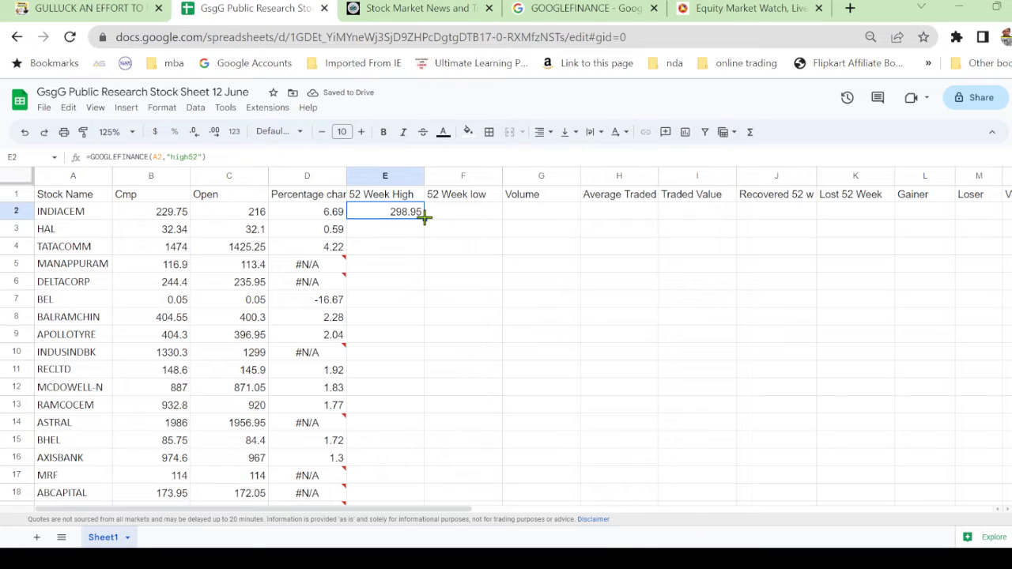
pyautogui.doubleClick(425, 218)
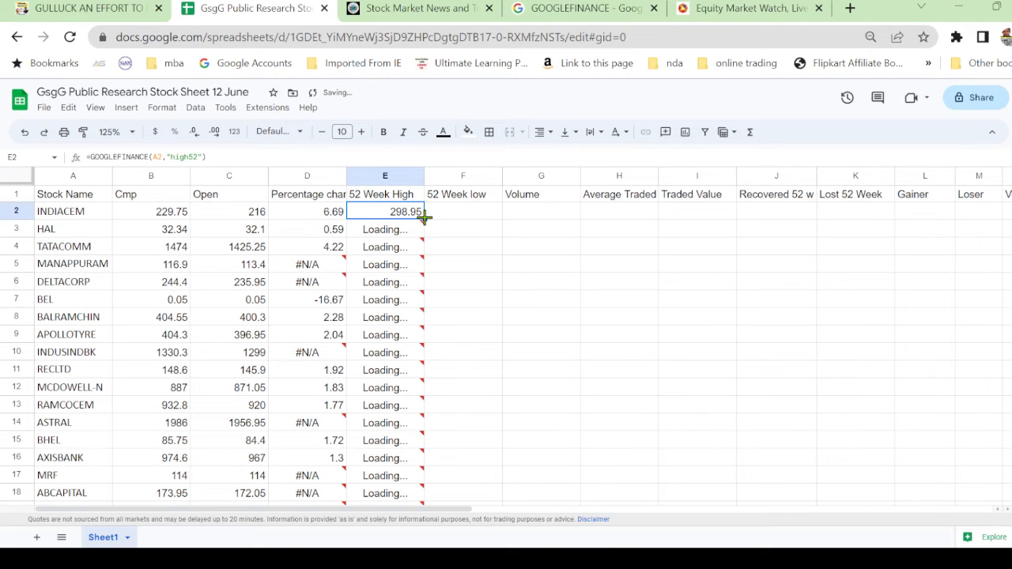
# Step: Enter =GOOGLEFINANCE(A2,"low52") in F2 under 52 Week low
pyautogui.click(465, 221)
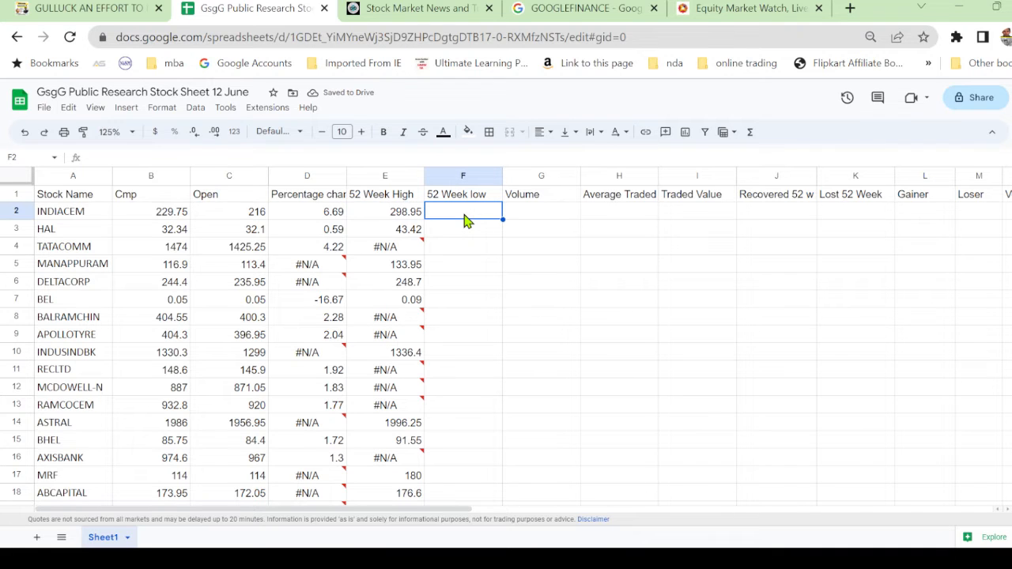
pyautogui.write('=goo')
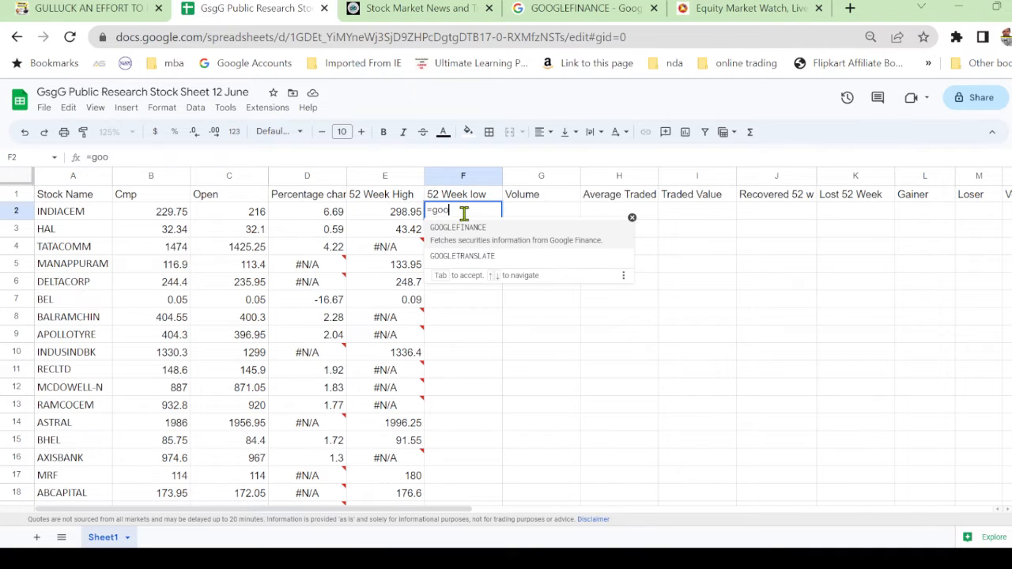
pyautogui.click(467, 239)
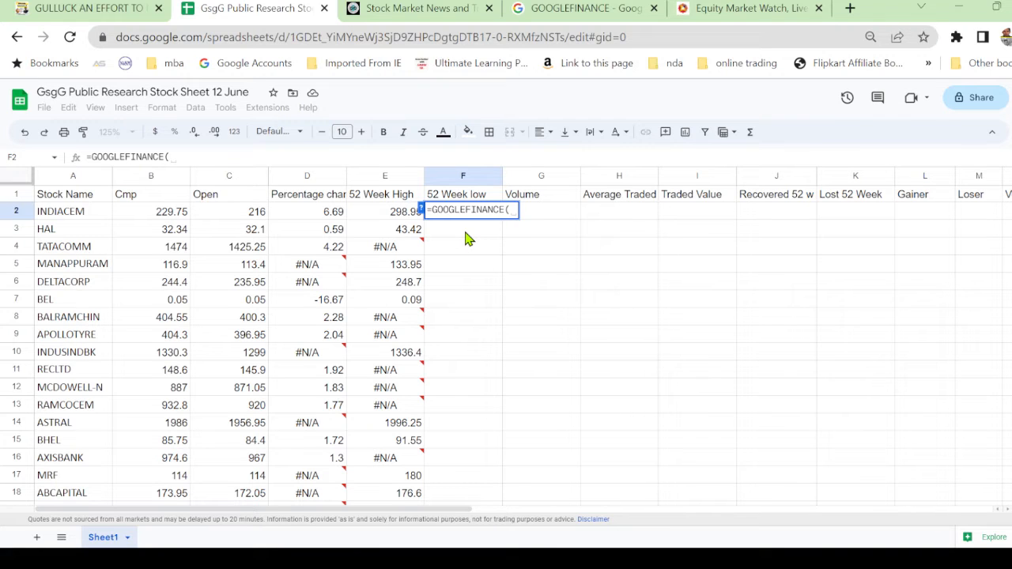
pyautogui.click(152, 220)
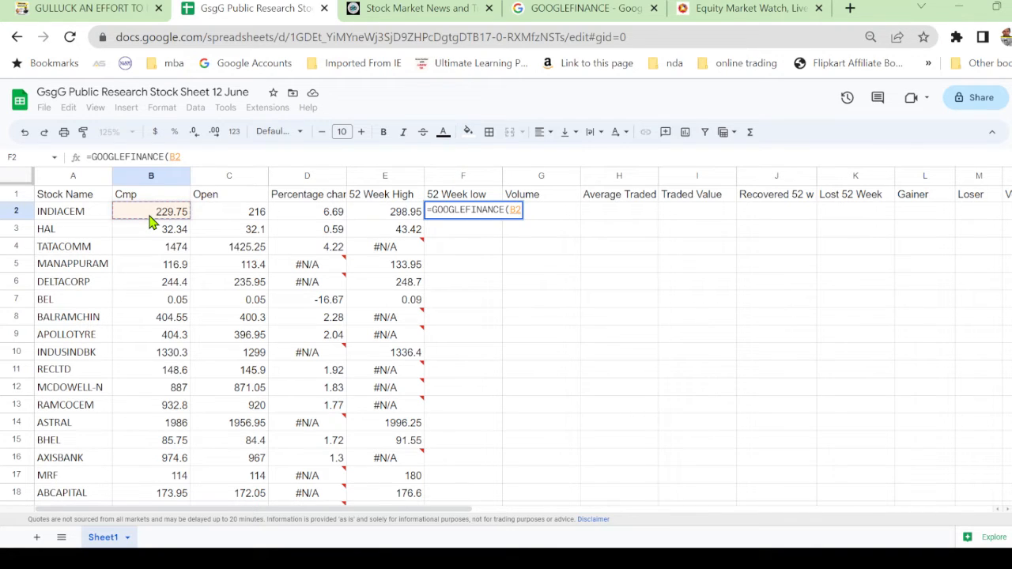
pyautogui.press('BackSpace')
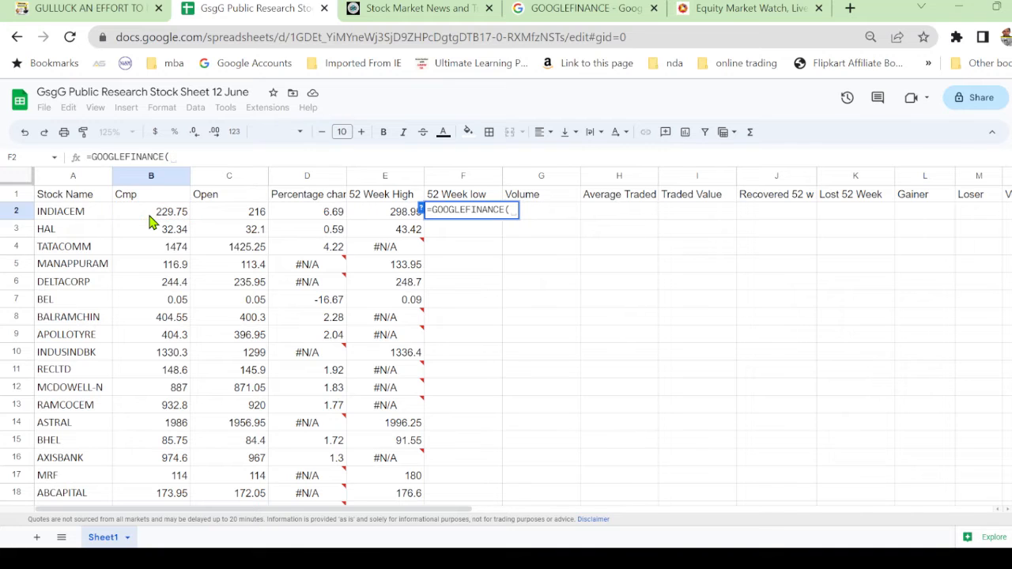
pyautogui.click(79, 215)
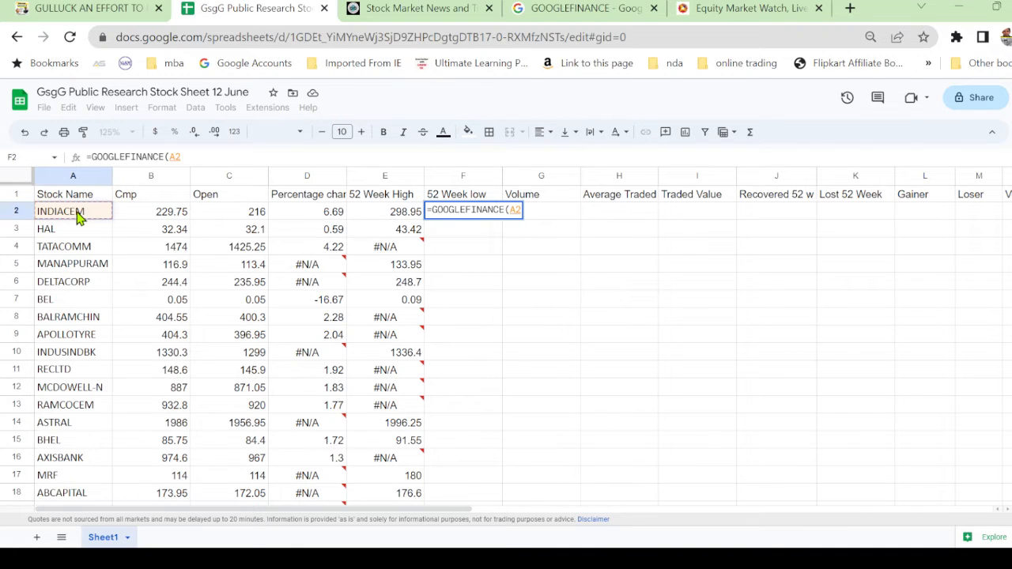
pyautogui.write(',"')
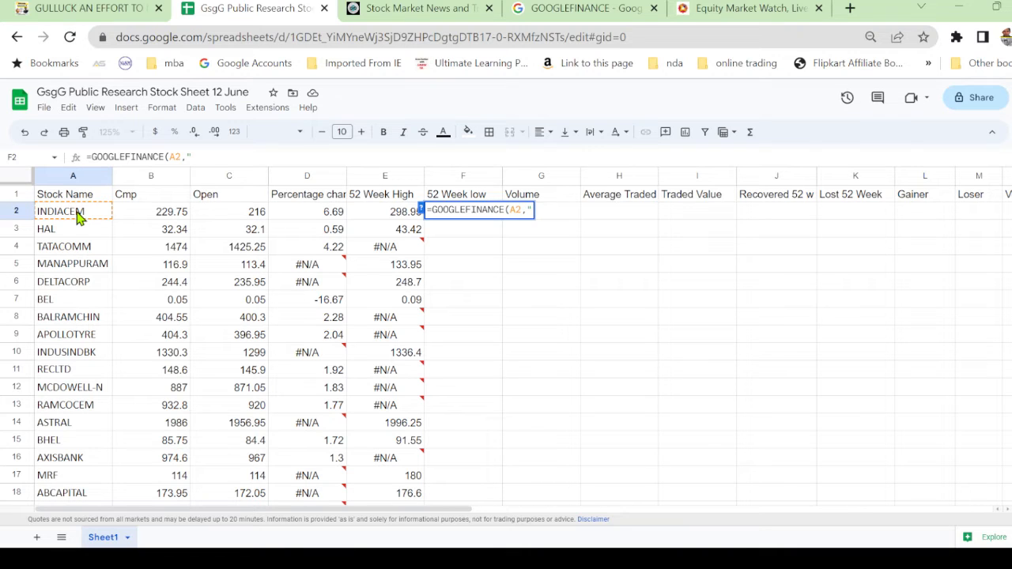
pyautogui.write('low52')
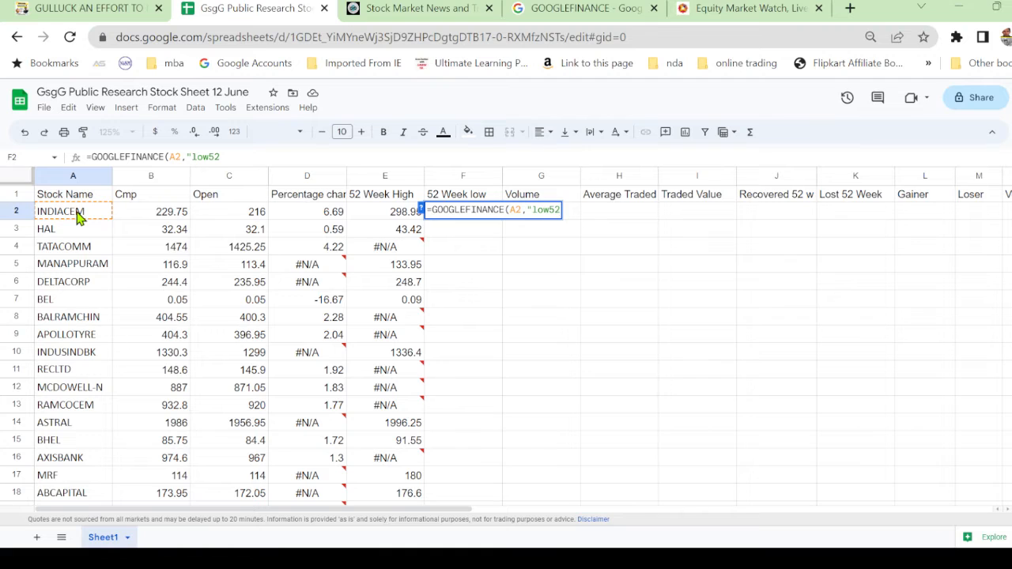
pyautogui.write('")')
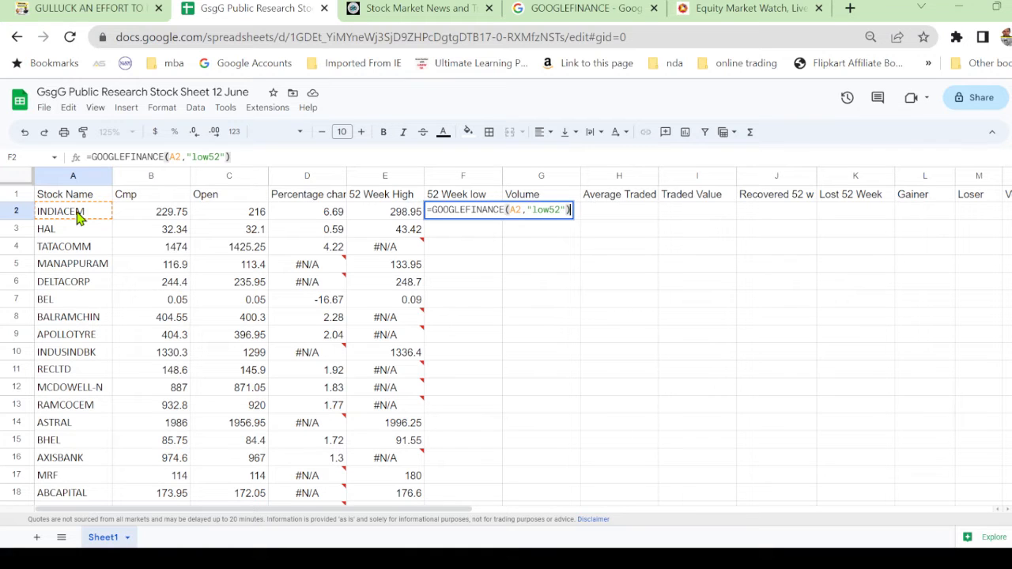
pyautogui.press('Return')
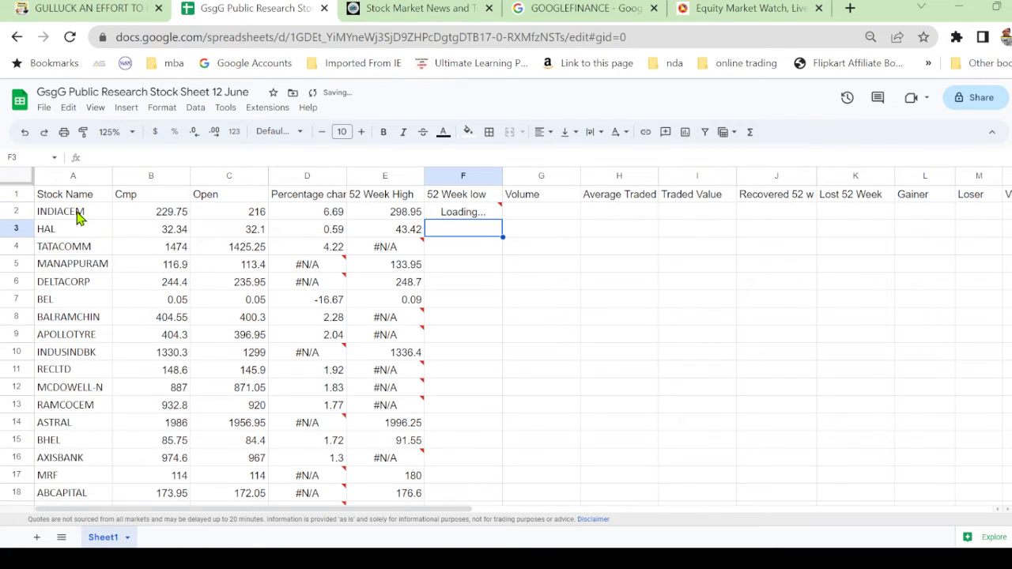
pyautogui.click(484, 217)
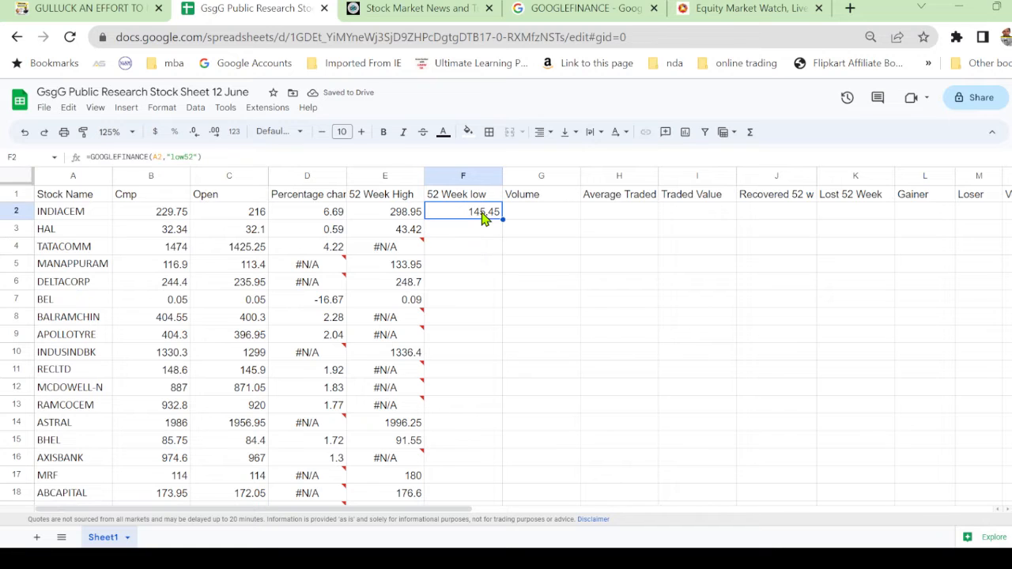
# Step: Fill the F2 52 Week low formula down the column for all listed stocks
pyautogui.doubleClick(503, 221)
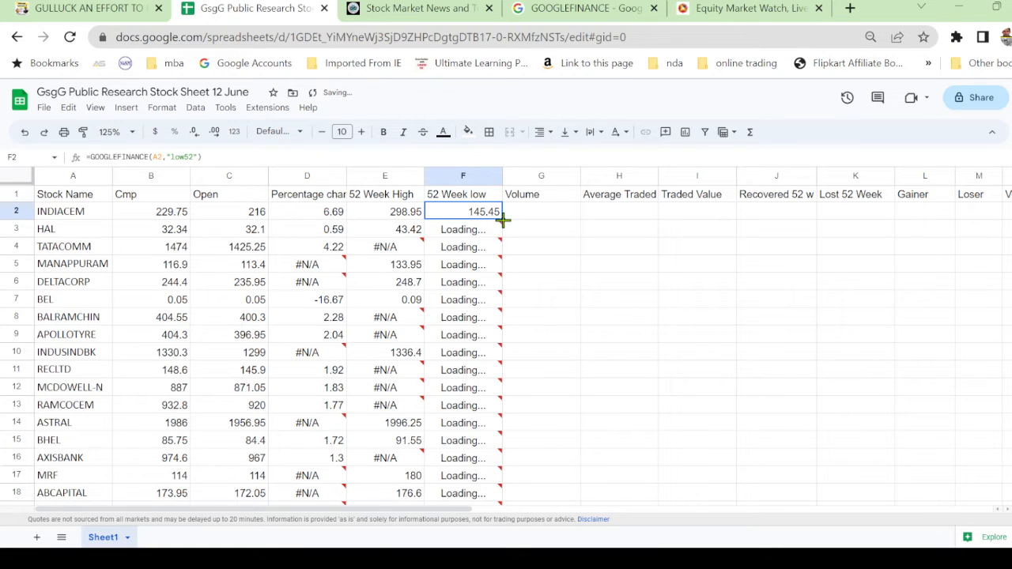
# Step: Enter =GOOGLEFINANCE(A2,"volume") in G2 under Volume and fill the formula down the column for all listed stocks
pyautogui.click(555, 218)
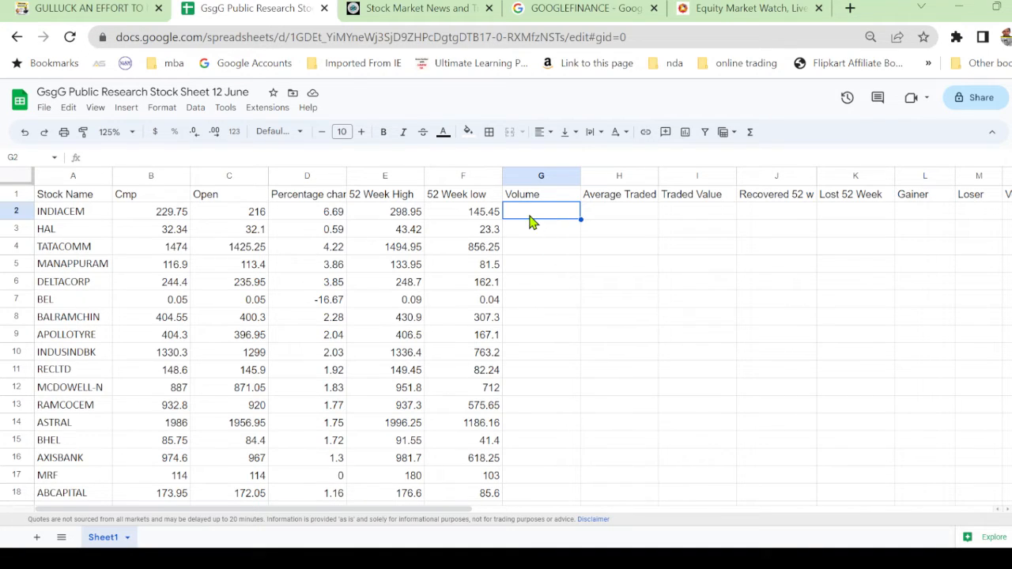
pyautogui.write('=')
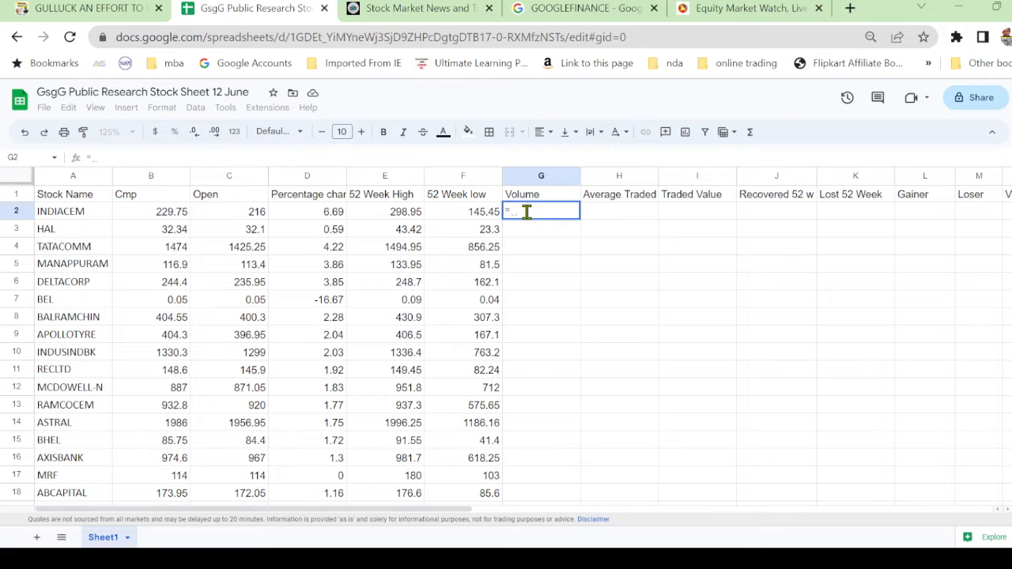
pyautogui.write('goo')
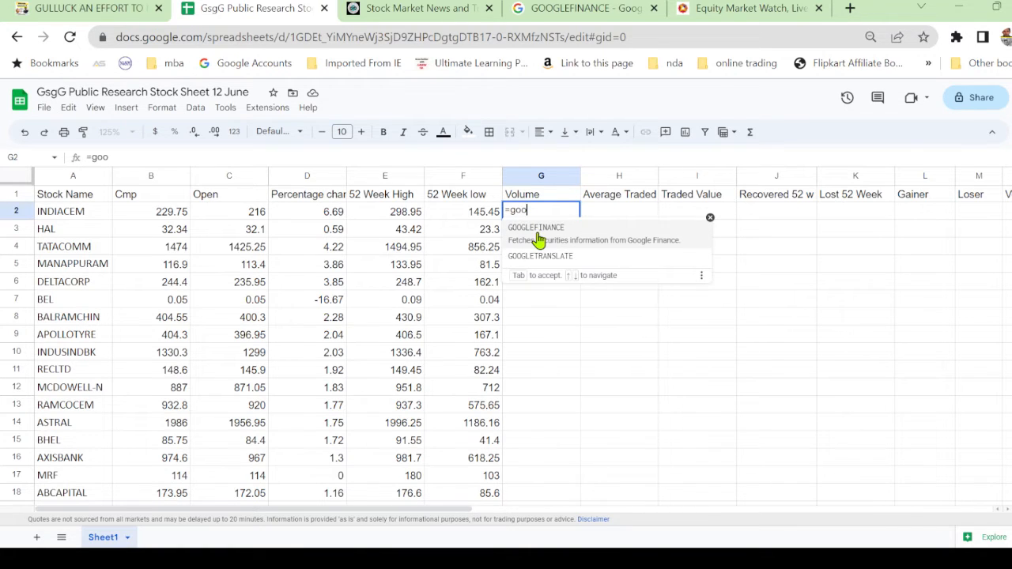
pyautogui.click(538, 238)
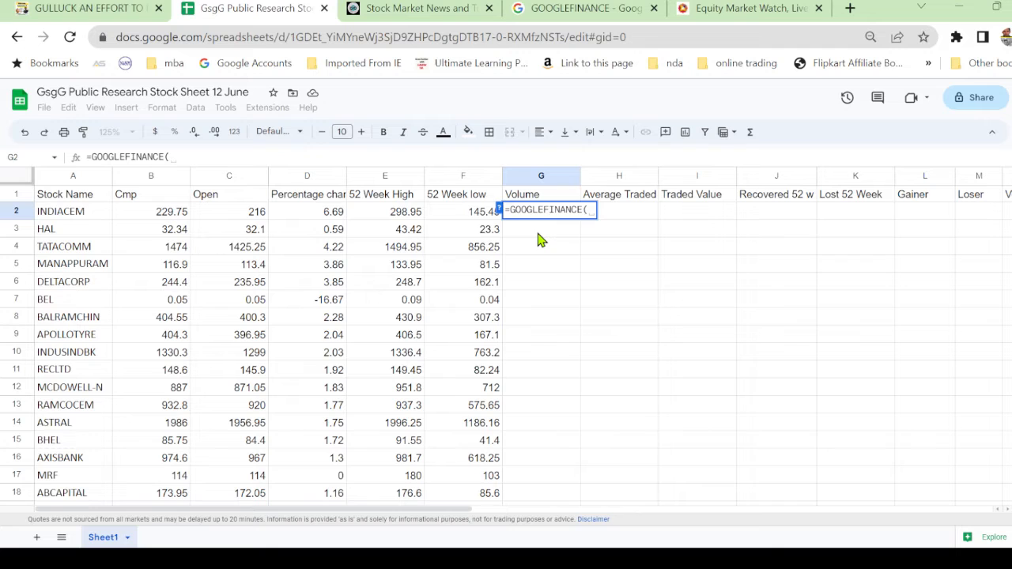
pyautogui.click(69, 218)
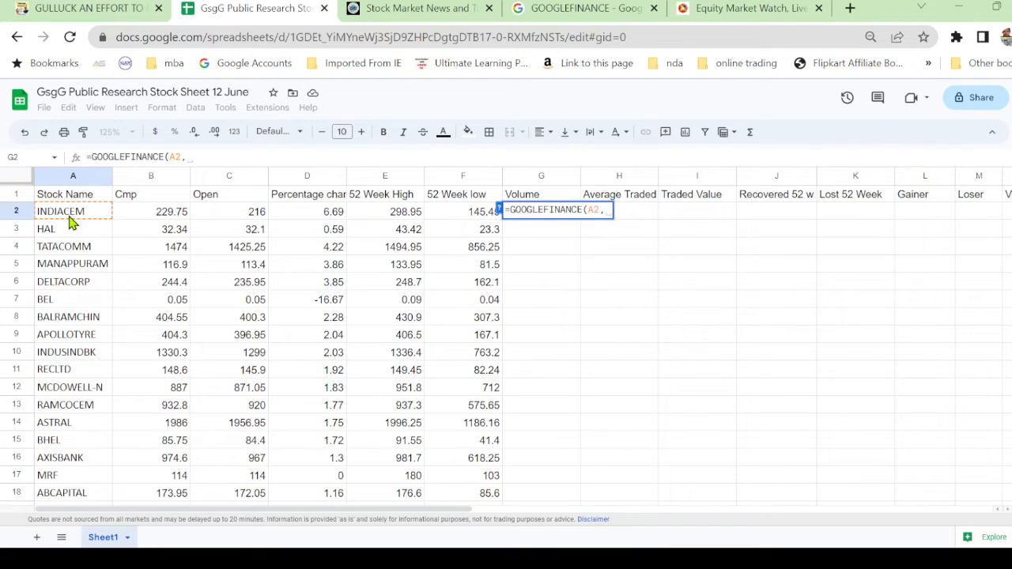
pyautogui.write(',"')
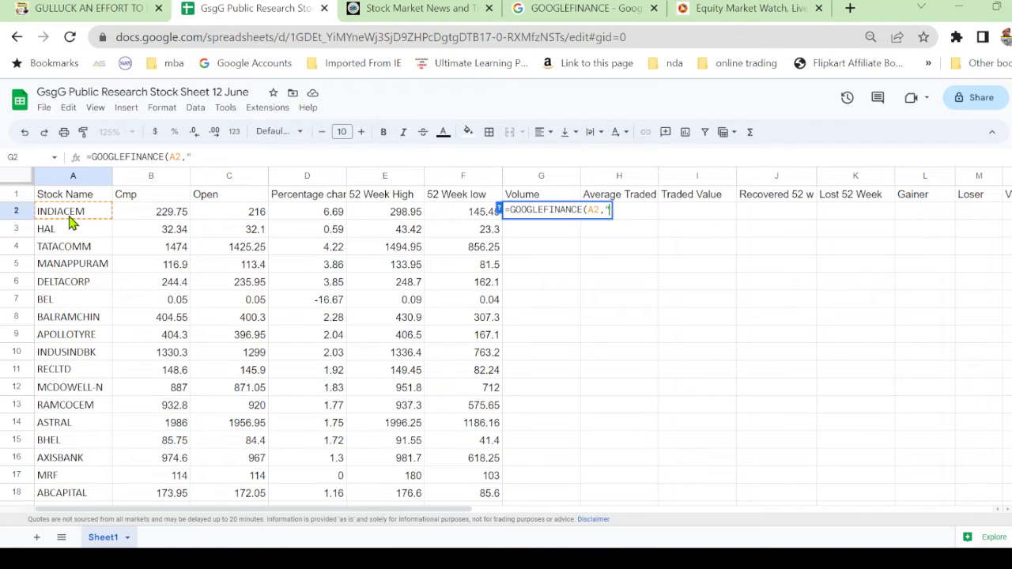
pyautogui.write('volume"')
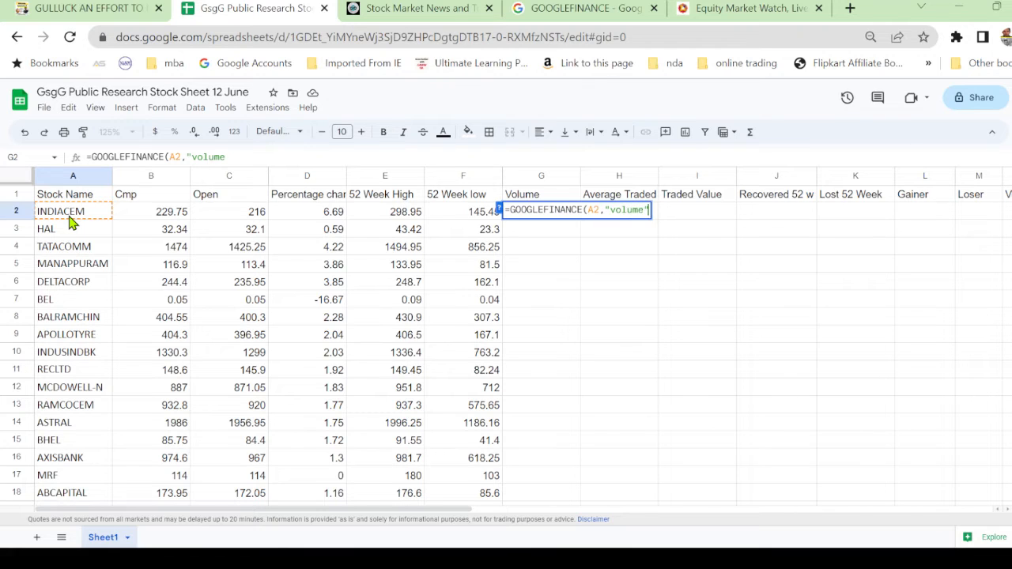
pyautogui.write(')')
pyautogui.press('Return')
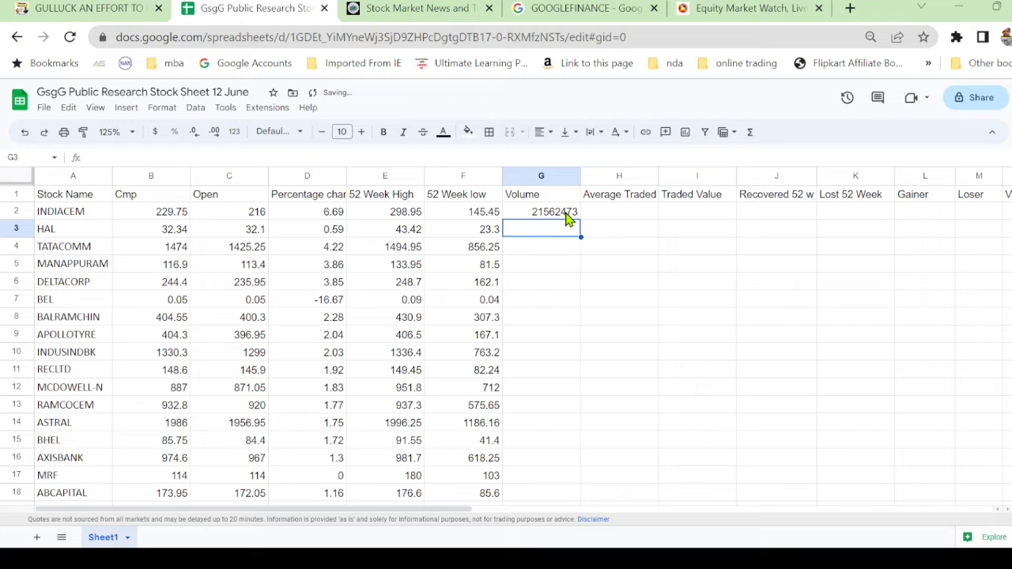
pyautogui.click(566, 217)
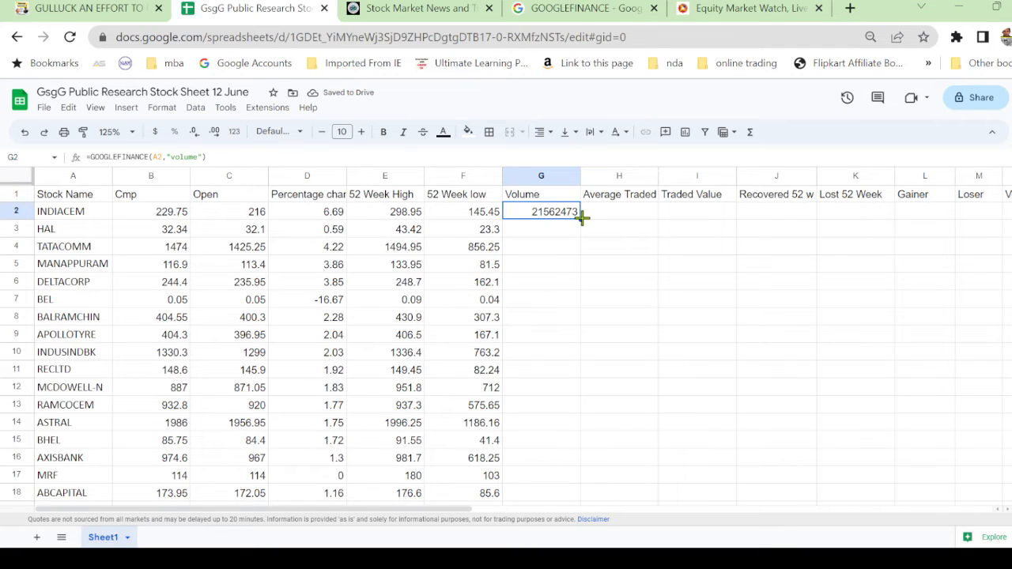
pyautogui.doubleClick(580, 220)
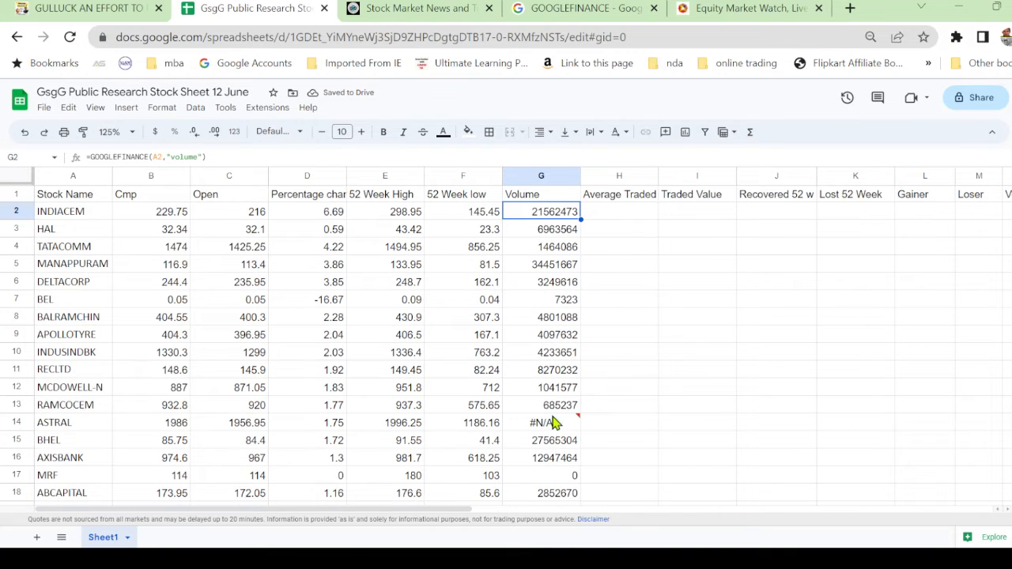
# Step: Enter =GOOGLEFINANCE(A2,"volumeavg") in H2 under the Average Traded heading
pyautogui.click(615, 218)
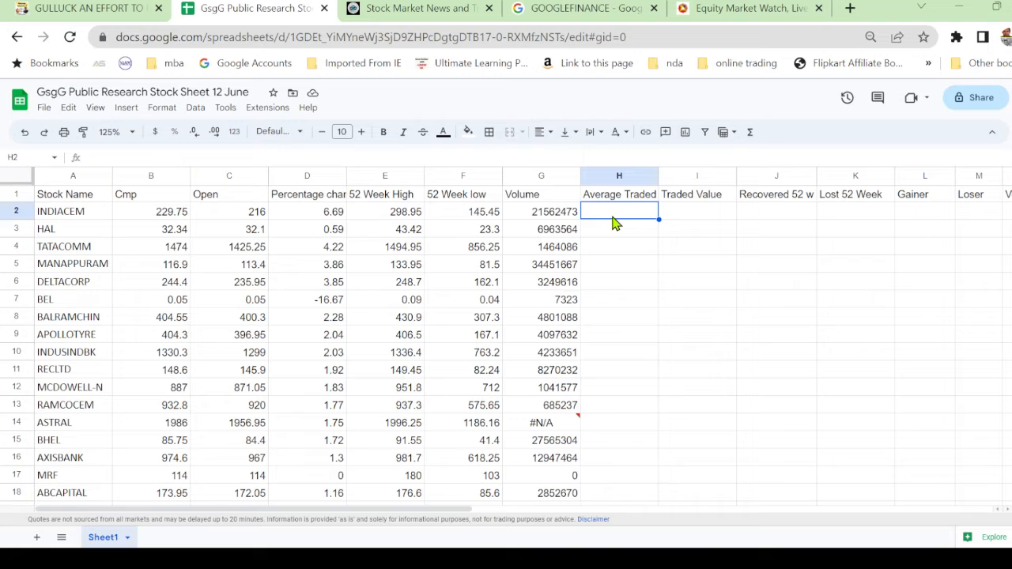
pyautogui.write('=g')
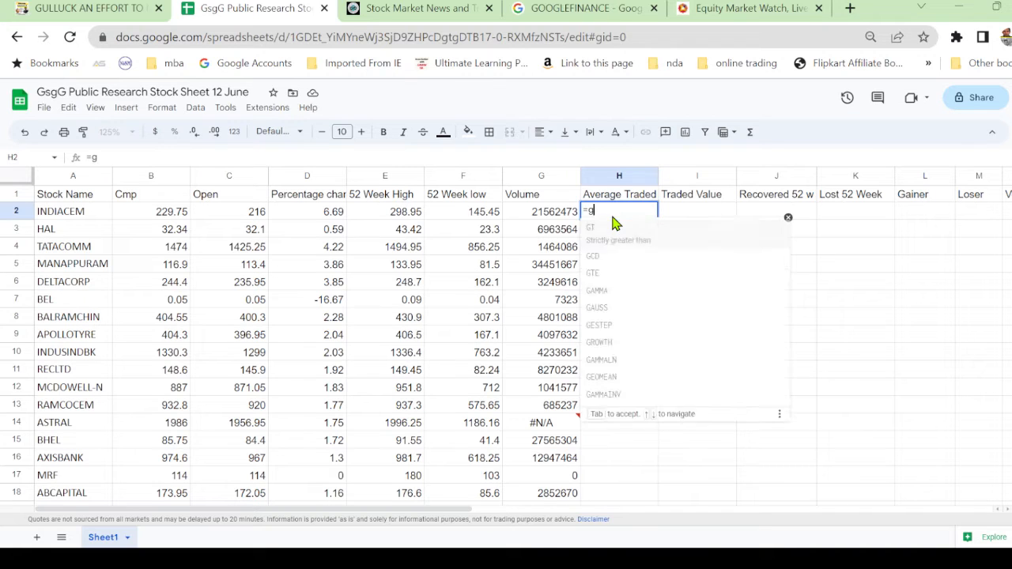
pyautogui.write('oogle')
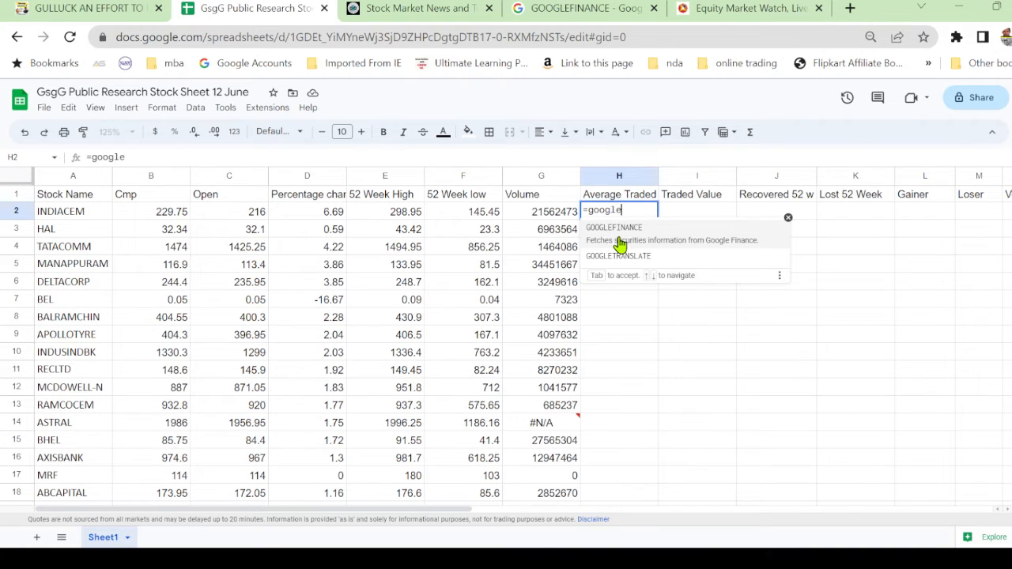
pyautogui.click(621, 246)
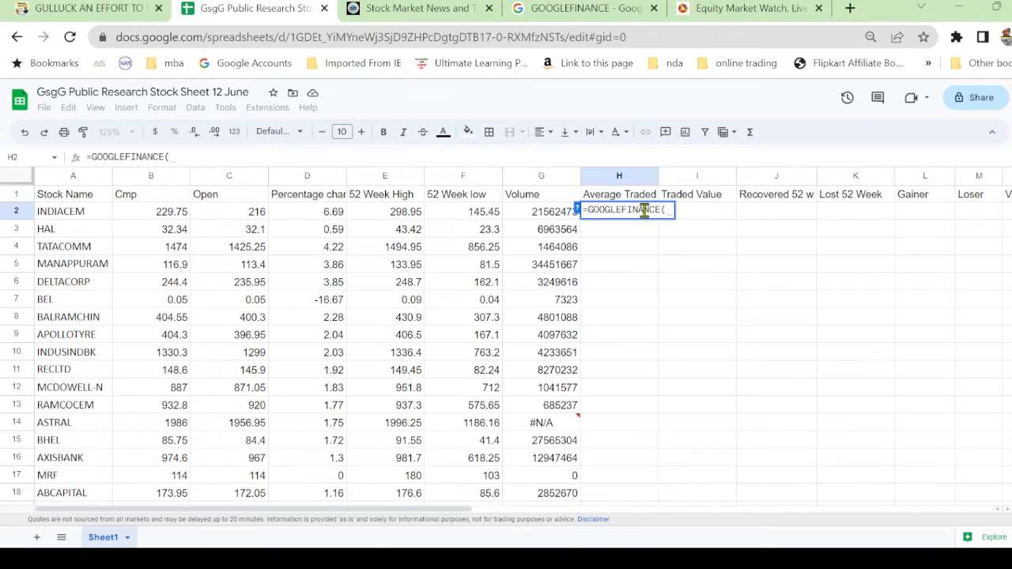
pyautogui.click(55, 216)
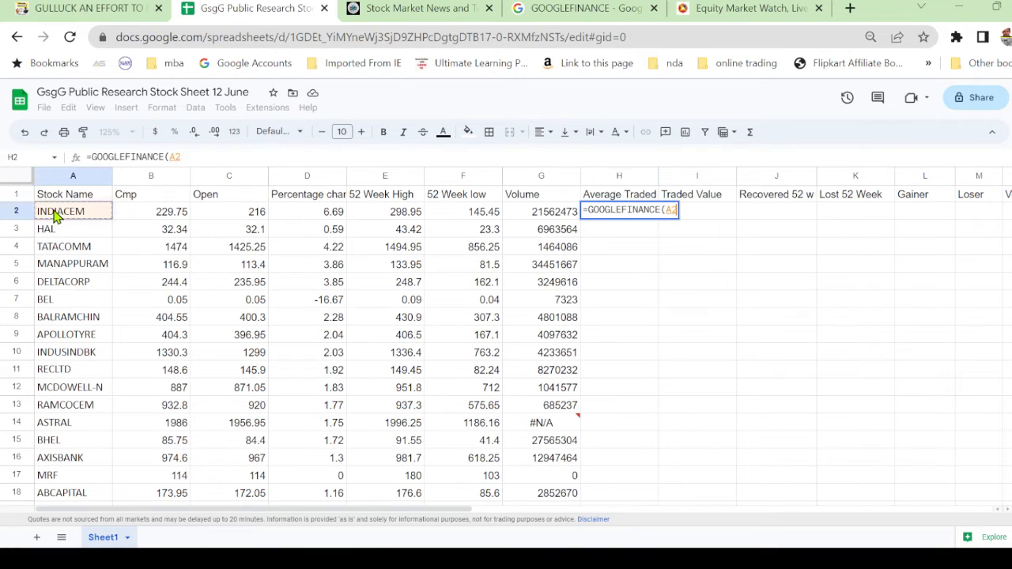
pyautogui.write(',"')
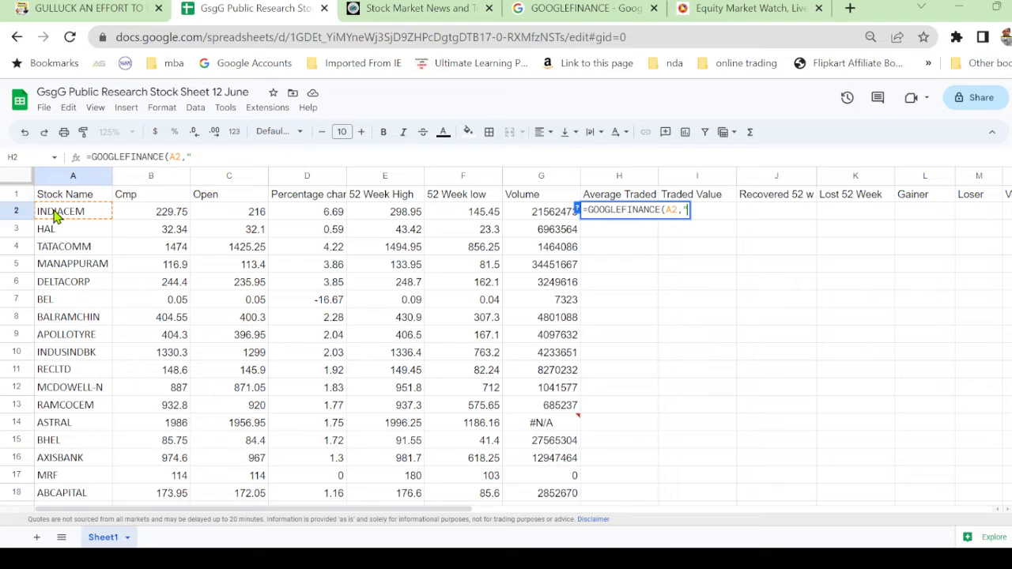
pyautogui.write('volume')
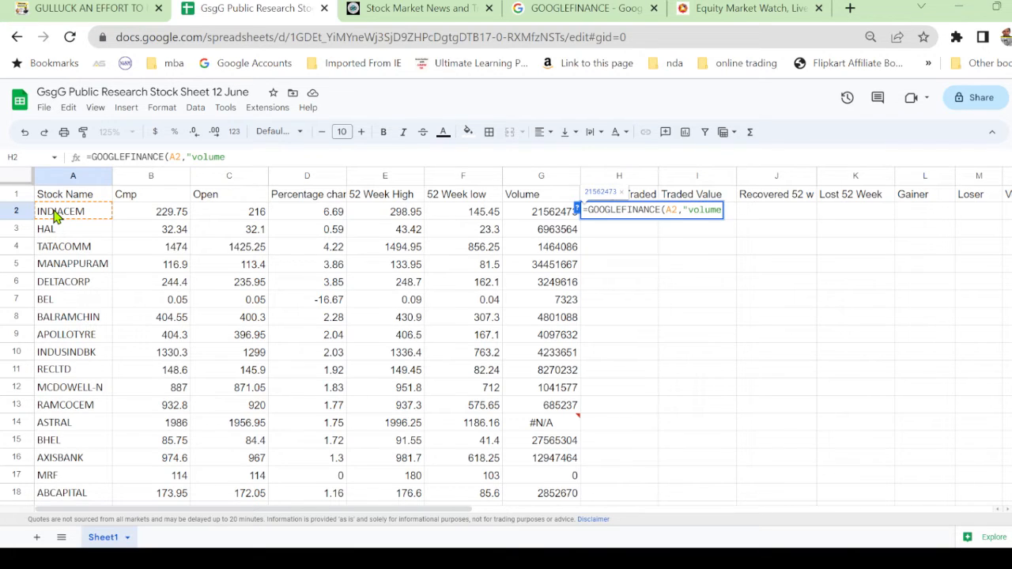
pyautogui.write('avg')
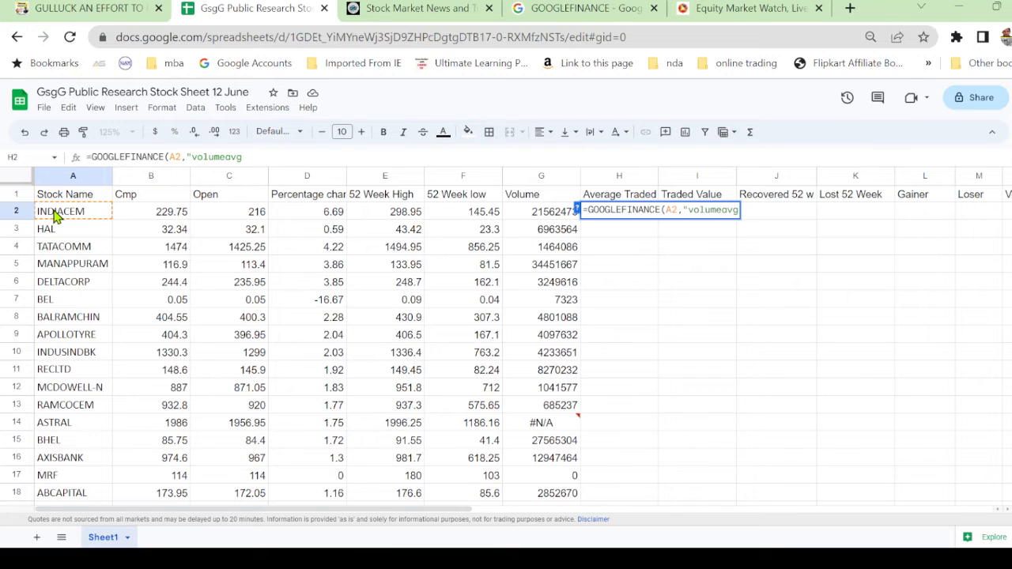
pyautogui.write('")')
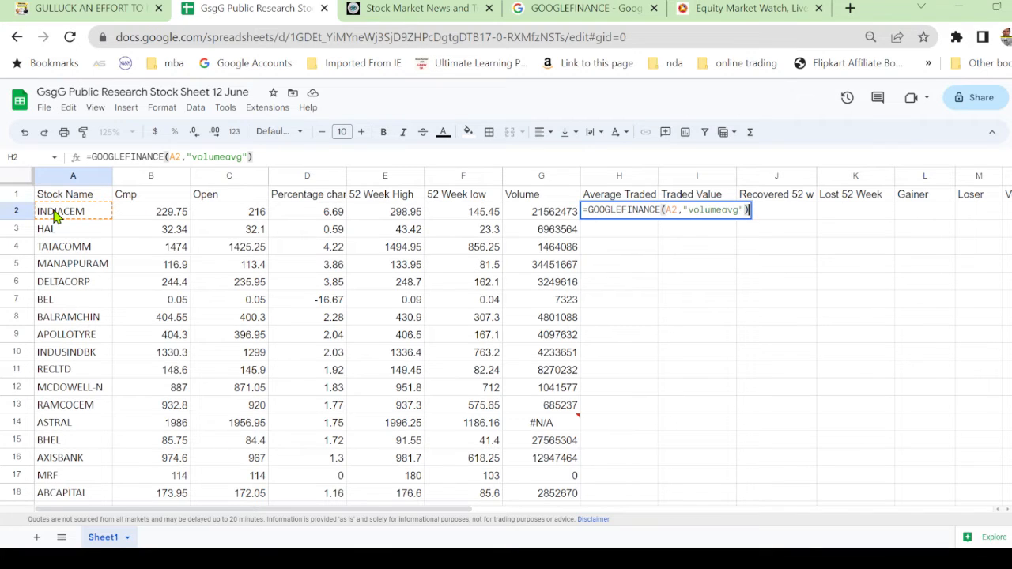
pyautogui.press('Return')
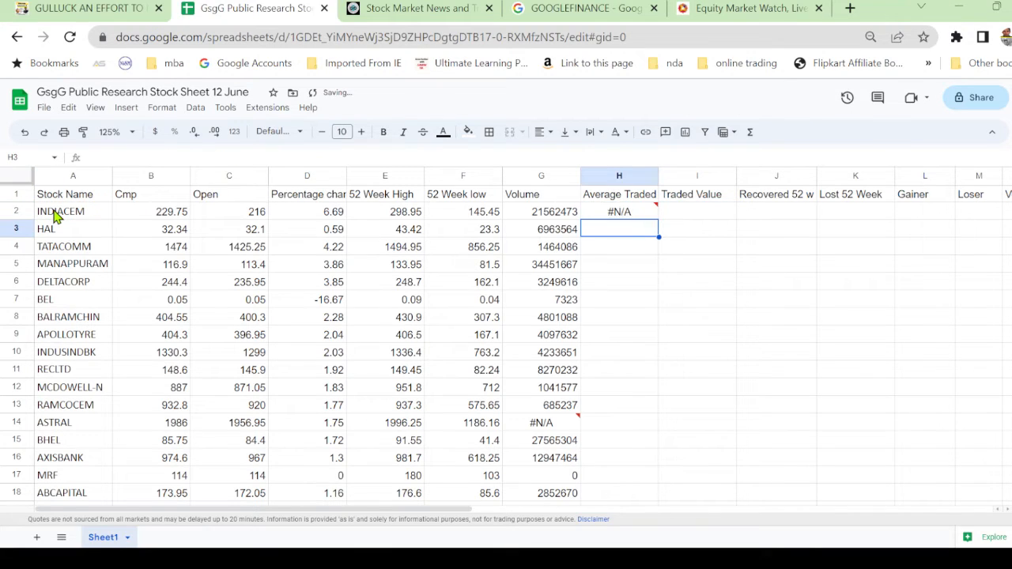
# Step: Fill the H2 average volume formula down the column through row 188 and return to the top of the sheet
pyautogui.click(629, 218)
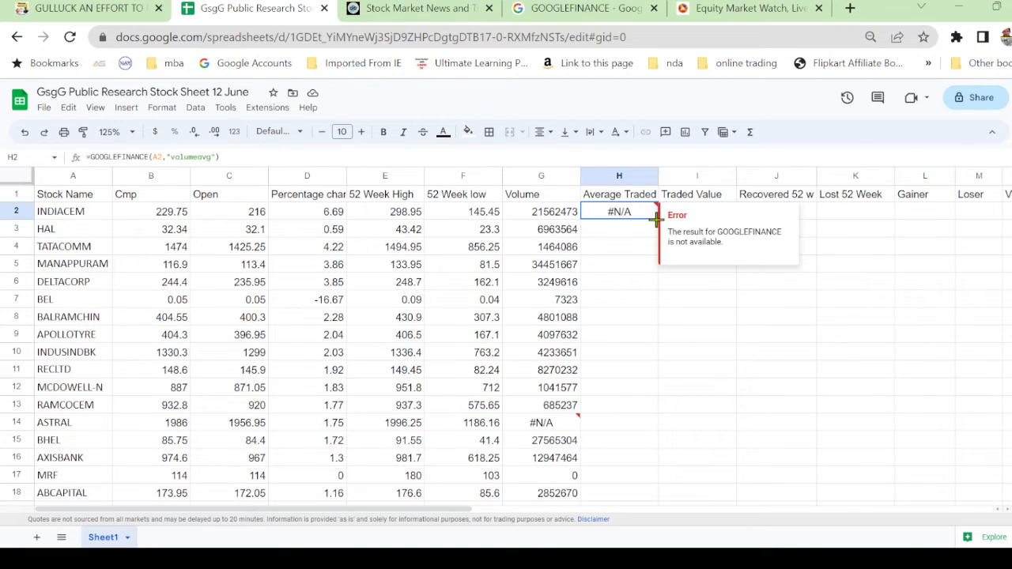
pyautogui.moveTo(656, 218); pyautogui.dragTo(631, 364)
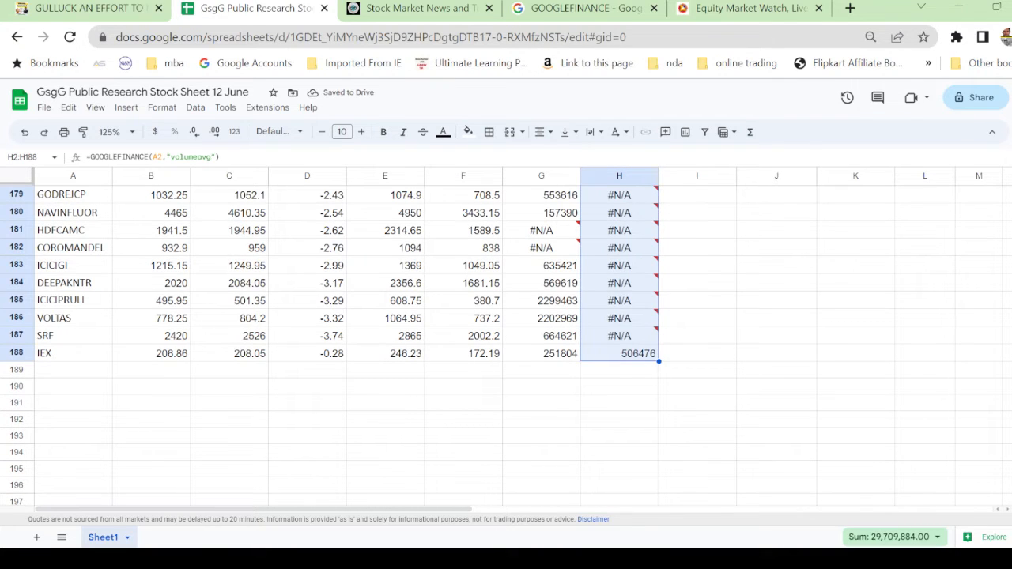
pyautogui.moveTo(1010, 253); pyautogui.dragTo(1009, 192)
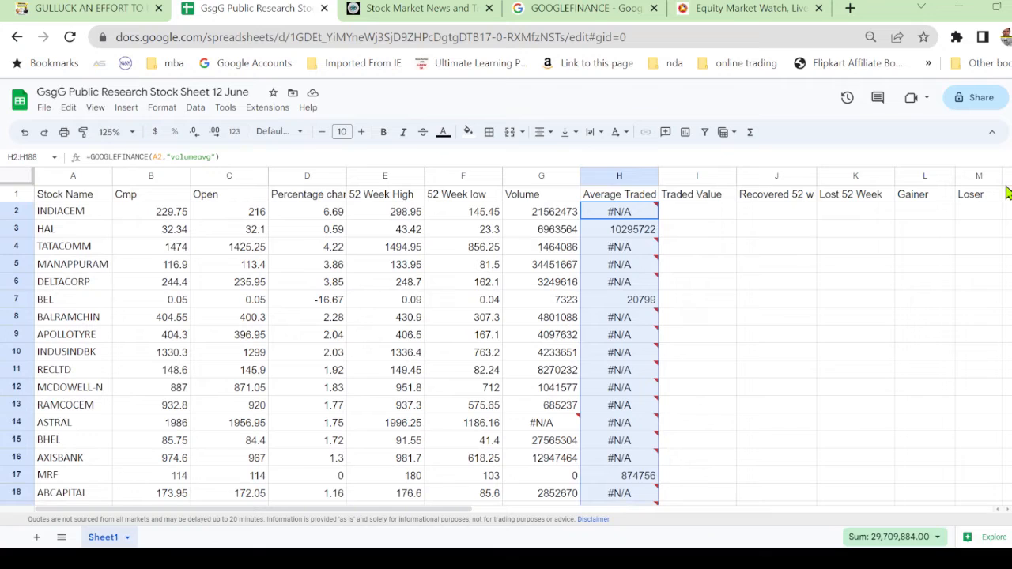
pyautogui.click(712, 304)
# Step: Enter =B2*G2 in I2 under Traded Value and accept the suggested autofill for the remaining stocks
pyautogui.click(700, 213)
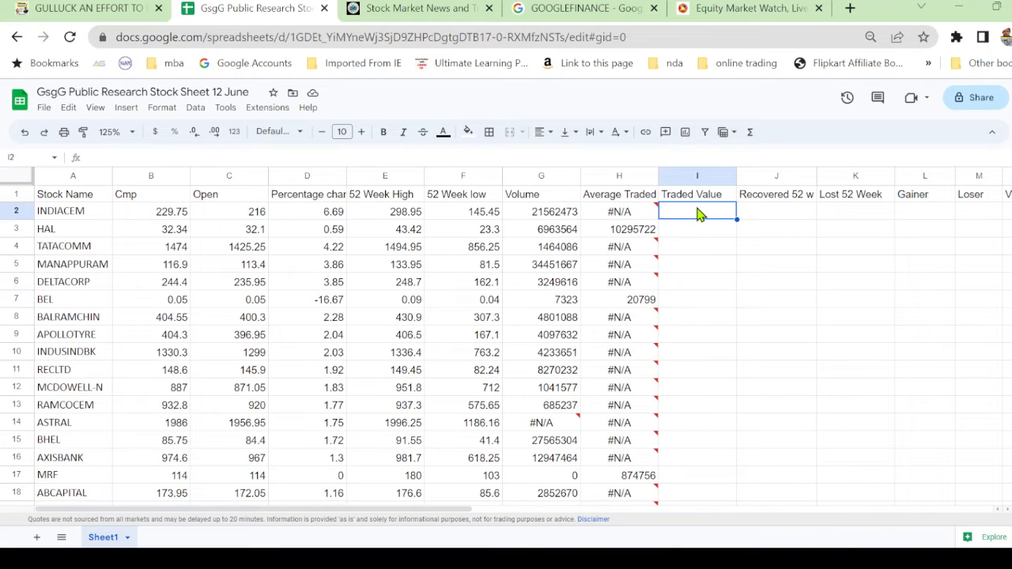
pyautogui.write('=')
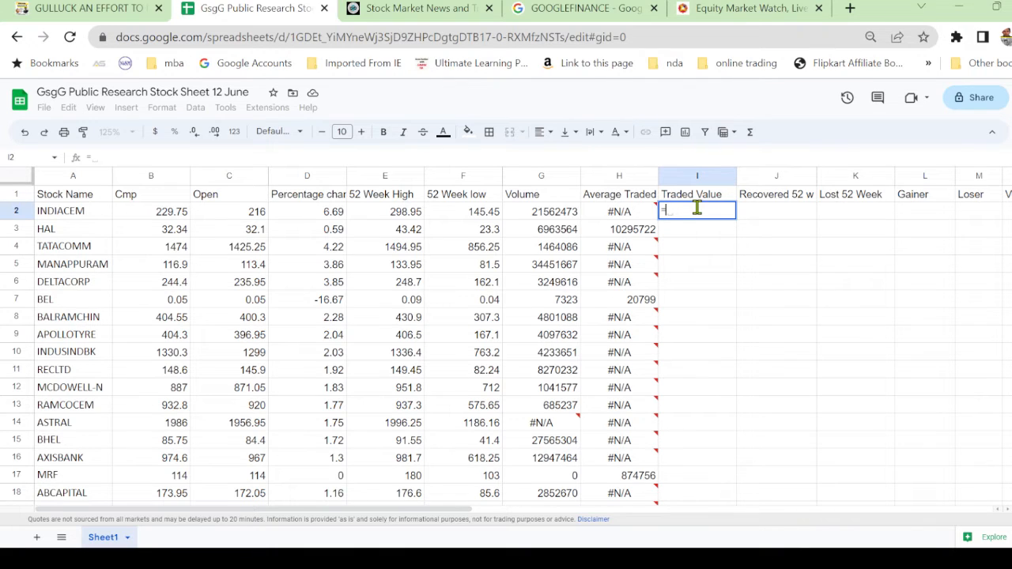
pyautogui.click(160, 213)
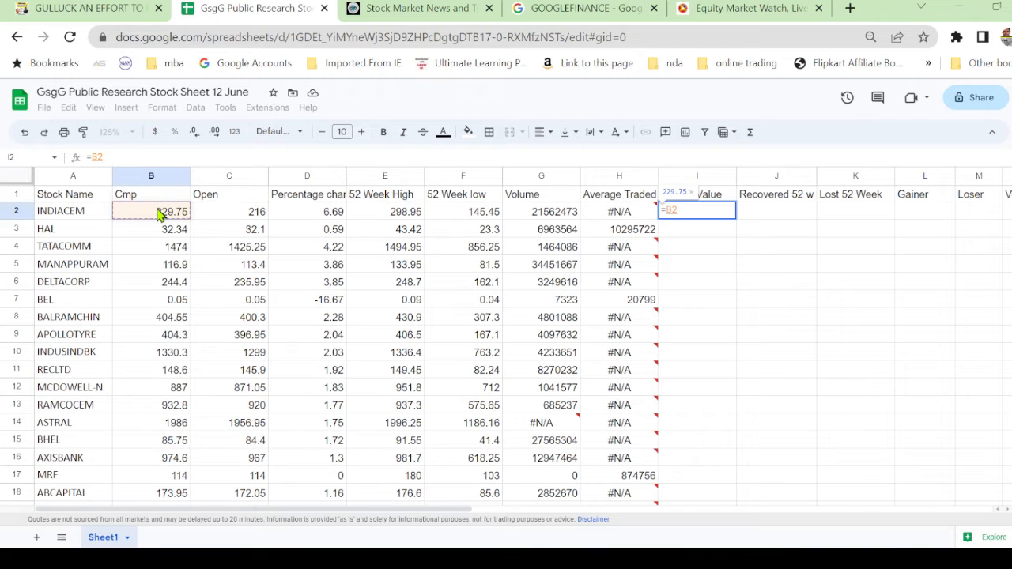
pyautogui.write('*')
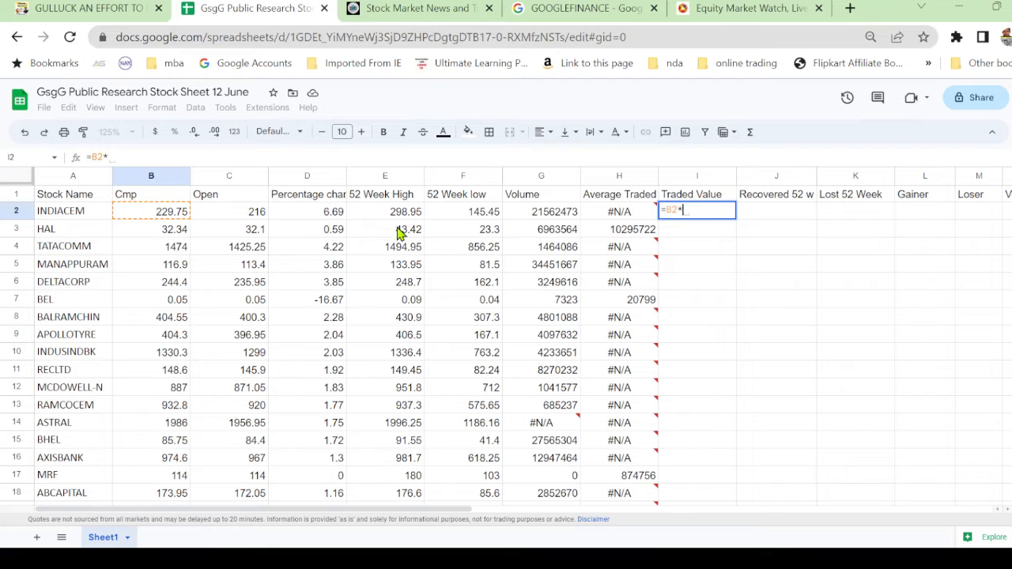
pyautogui.click(553, 220)
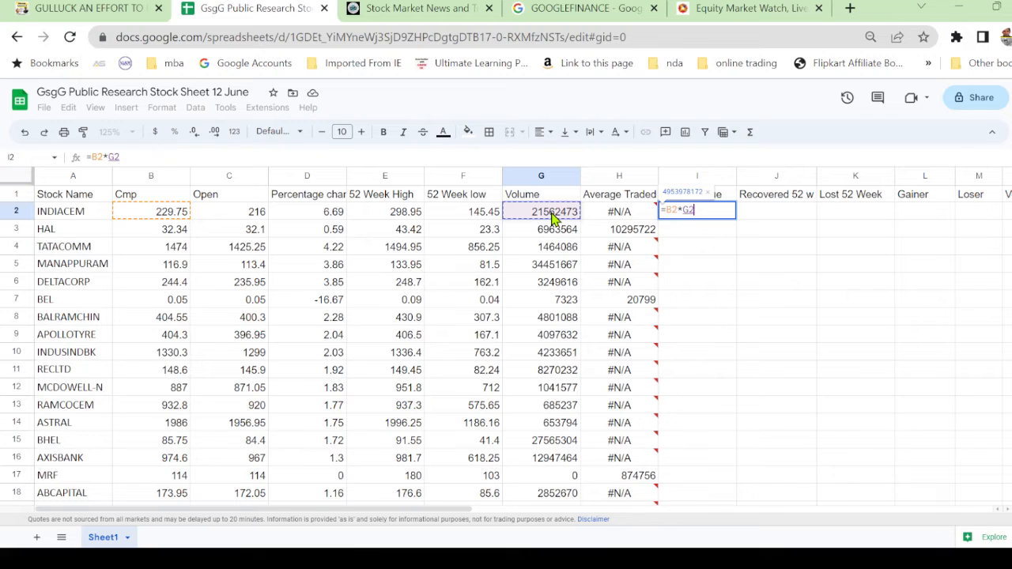
pyautogui.press('Return')
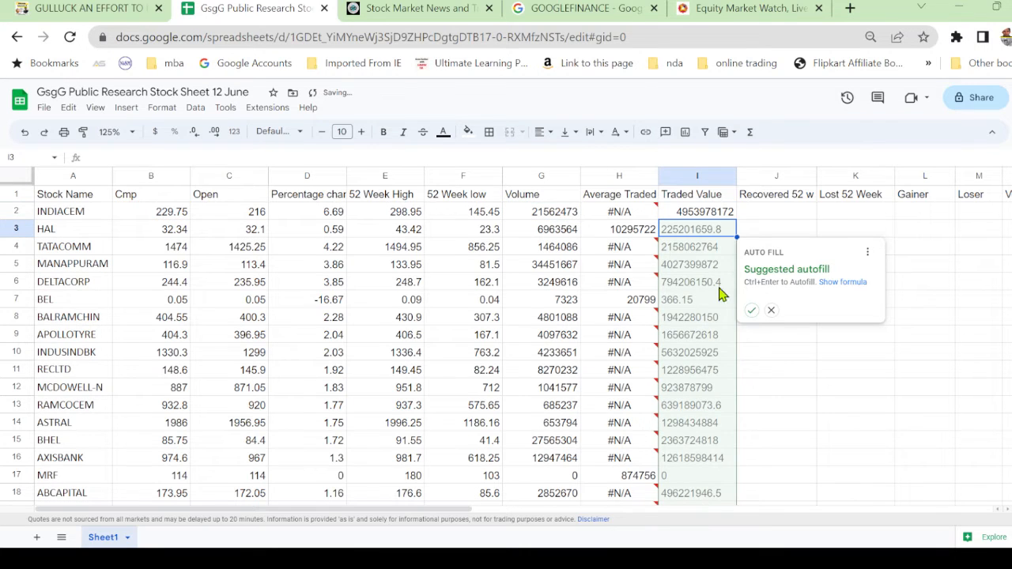
pyautogui.click(752, 311)
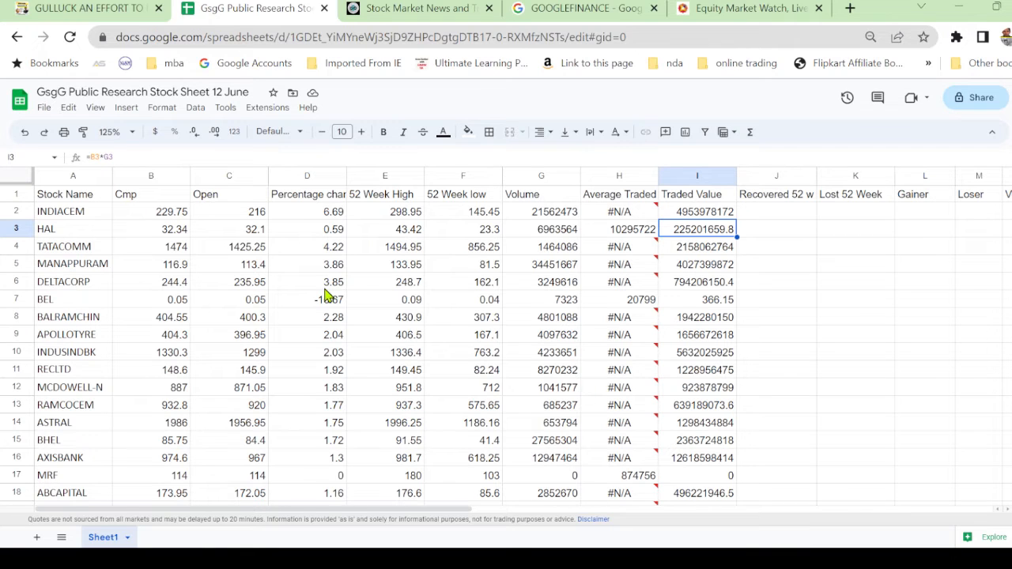
# Step: Reduce the number format of the whole Percentage change column to zero decimal places
pyautogui.click(314, 175)
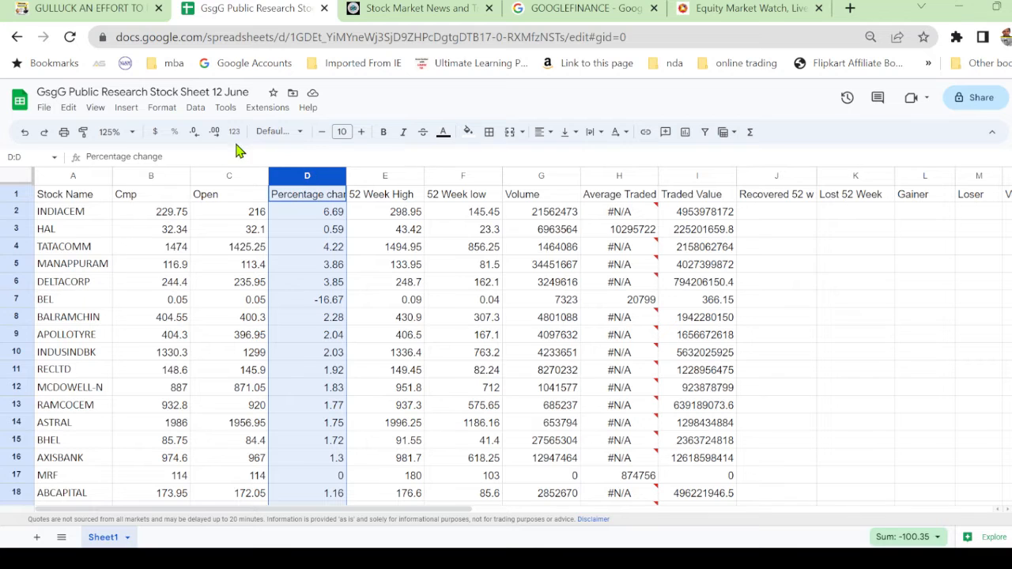
pyautogui.click(194, 133)
pyautogui.click(194, 132)
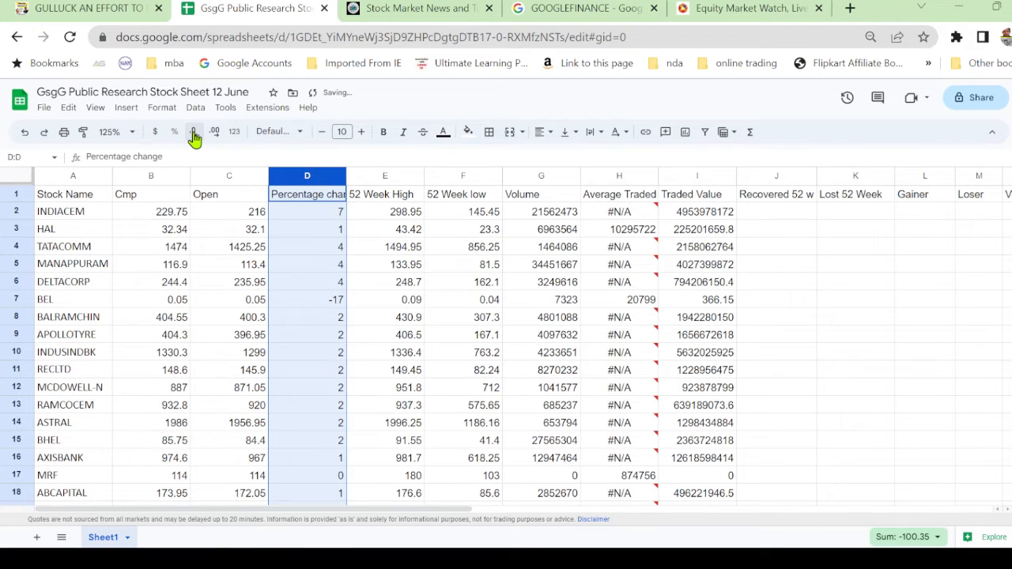
pyautogui.click(388, 335)
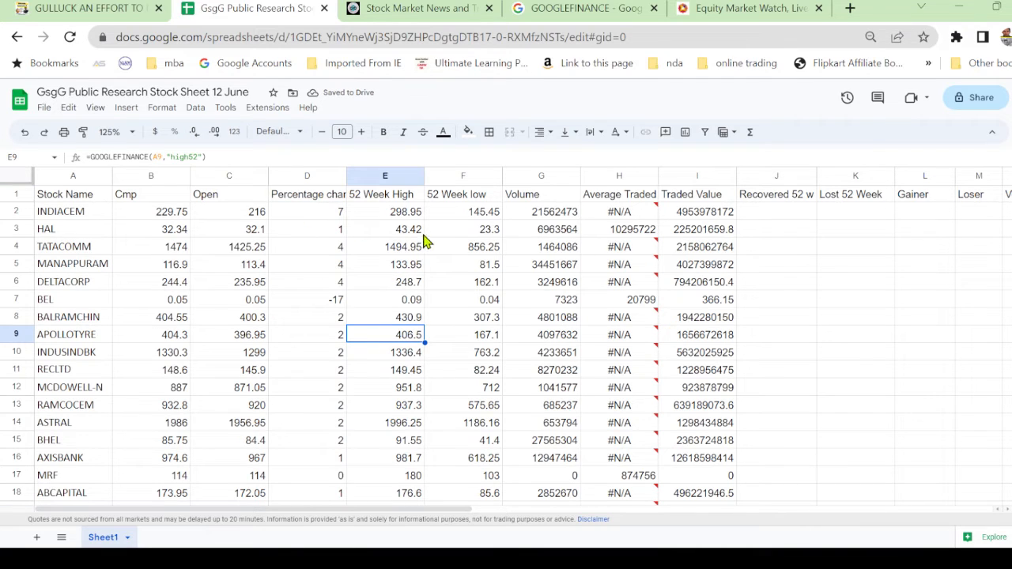
# Step: Reduce the number formats of the whole 52 Week High and 52 Week low columns to zero decimal places
pyautogui.click(397, 175)
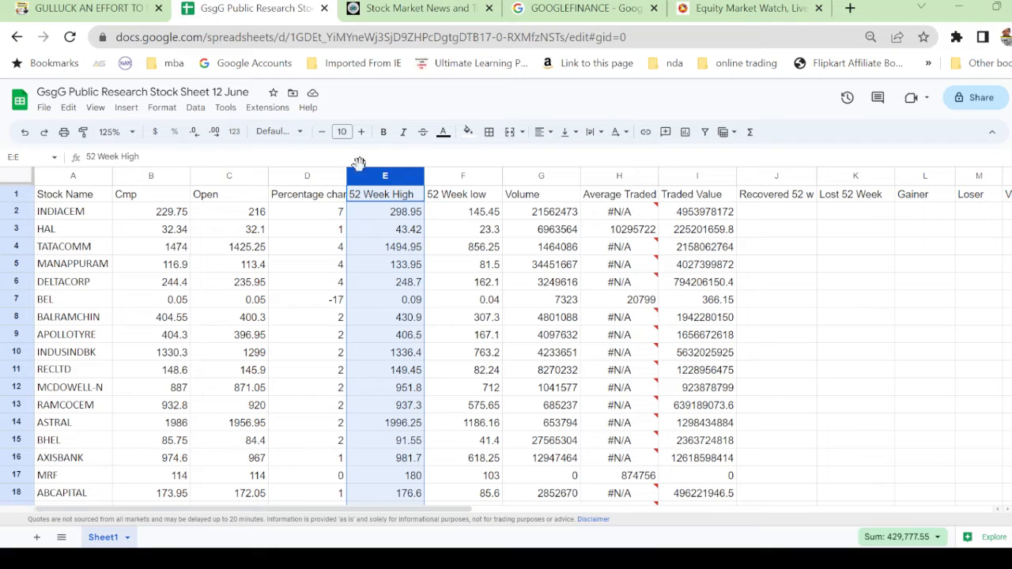
pyautogui.click(195, 135)
pyautogui.click(195, 135)
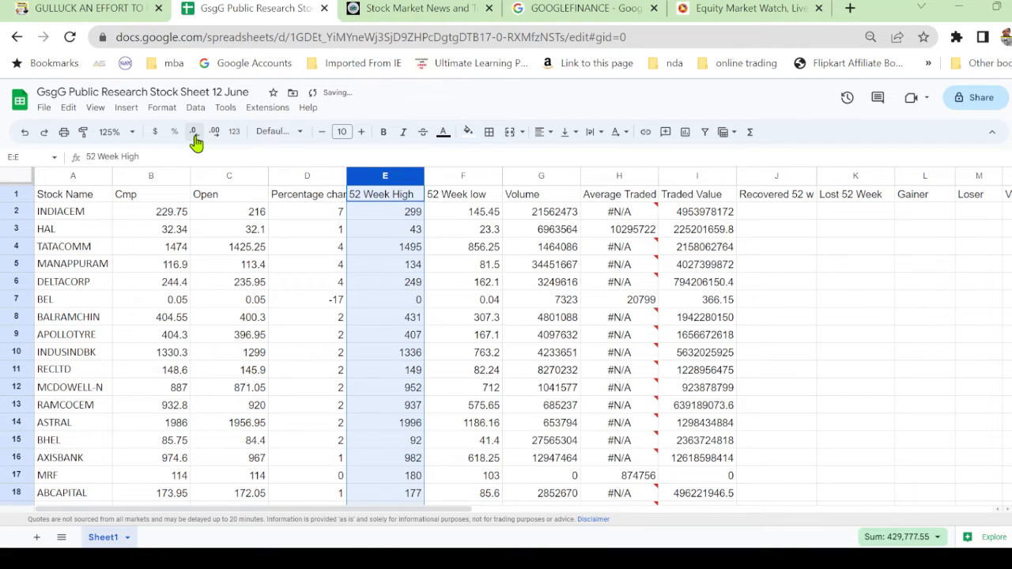
pyautogui.click(468, 176)
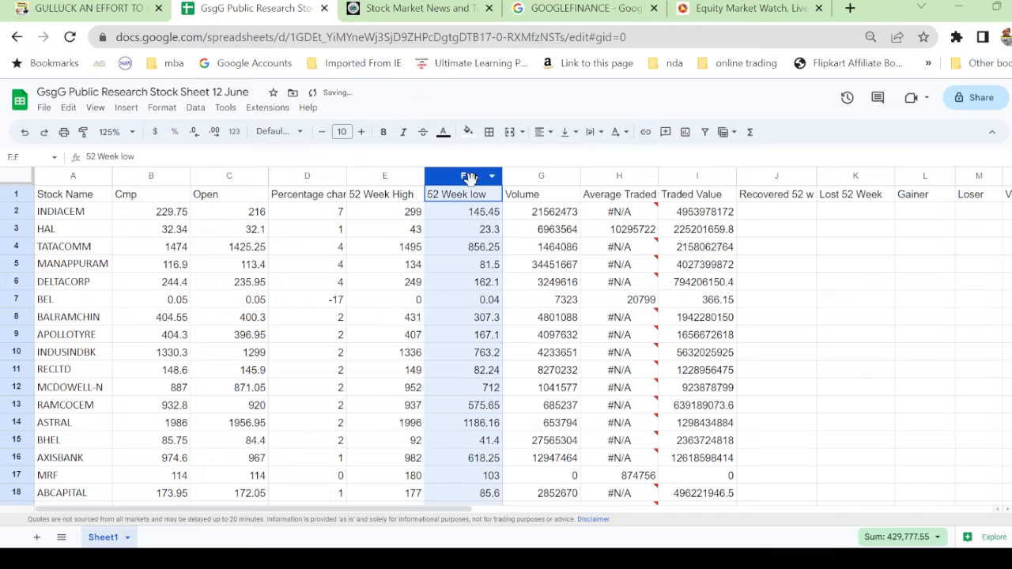
pyautogui.click(195, 133)
pyautogui.click(195, 133)
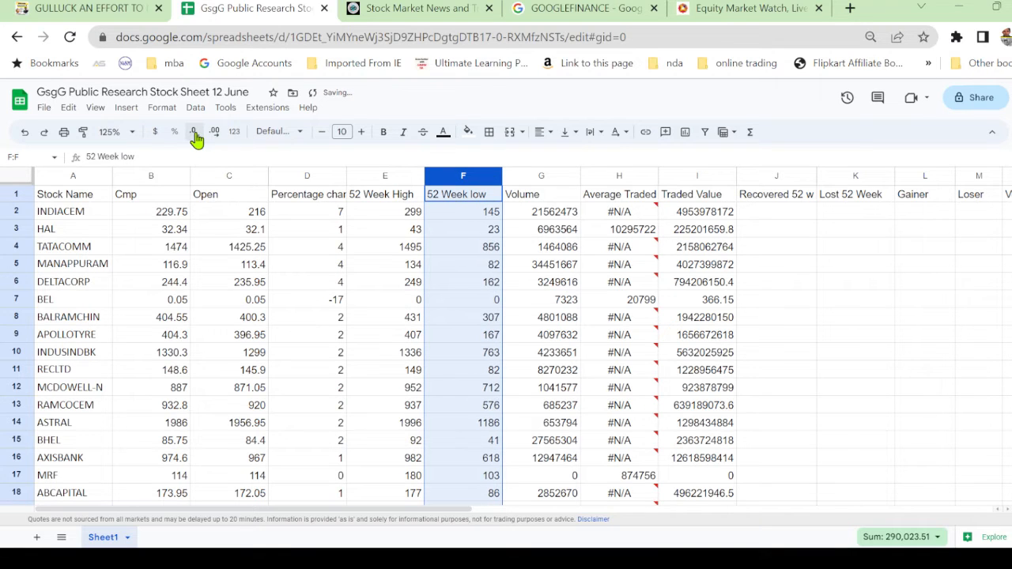
pyautogui.click(705, 278)
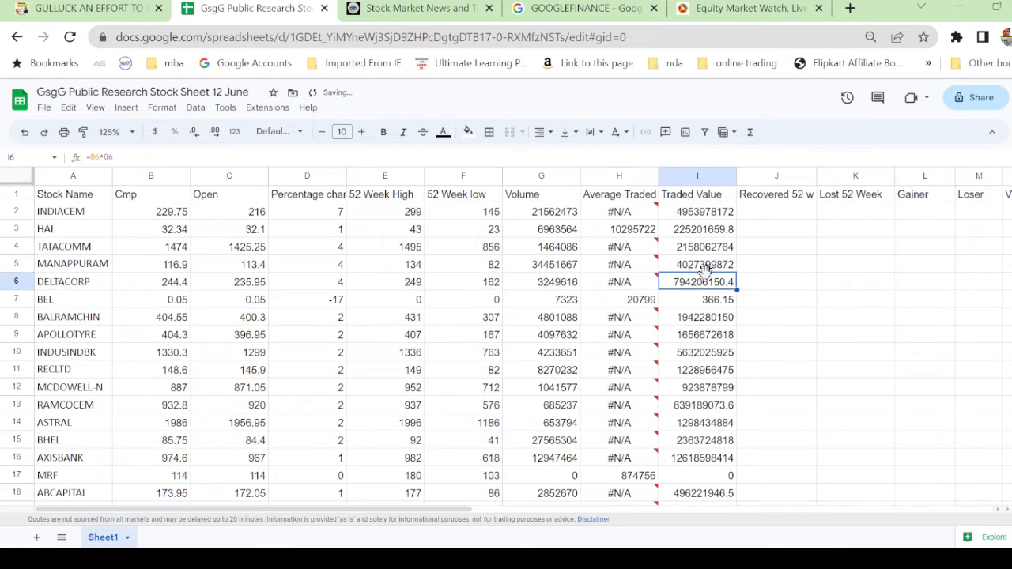
pyautogui.click(789, 390)
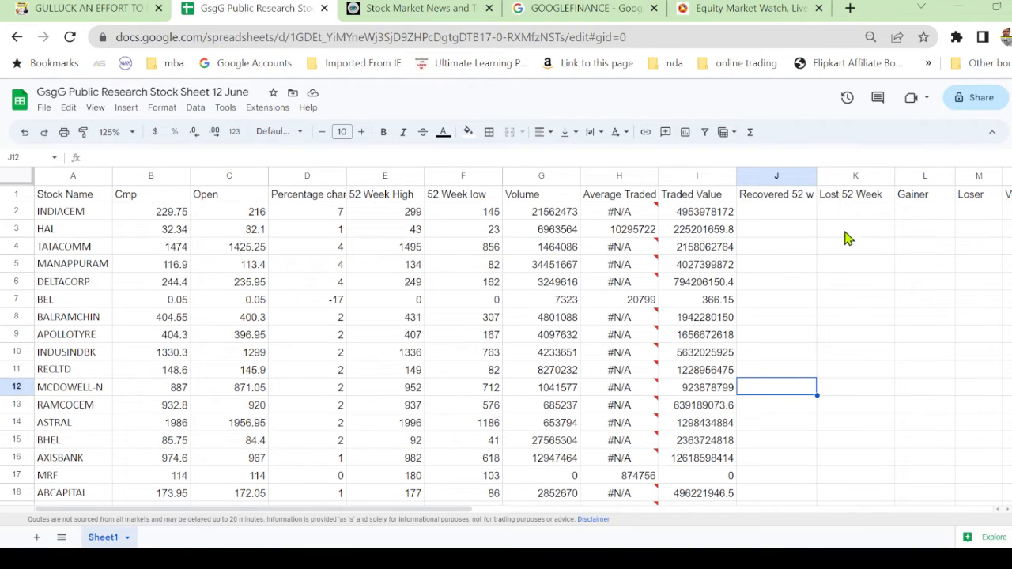
# Step: Enter =((B2-F2)/F2)*100 in J2 under the Recovered 52 w heading and accept the suggested autofill for the remaining stocks
pyautogui.click(785, 213)
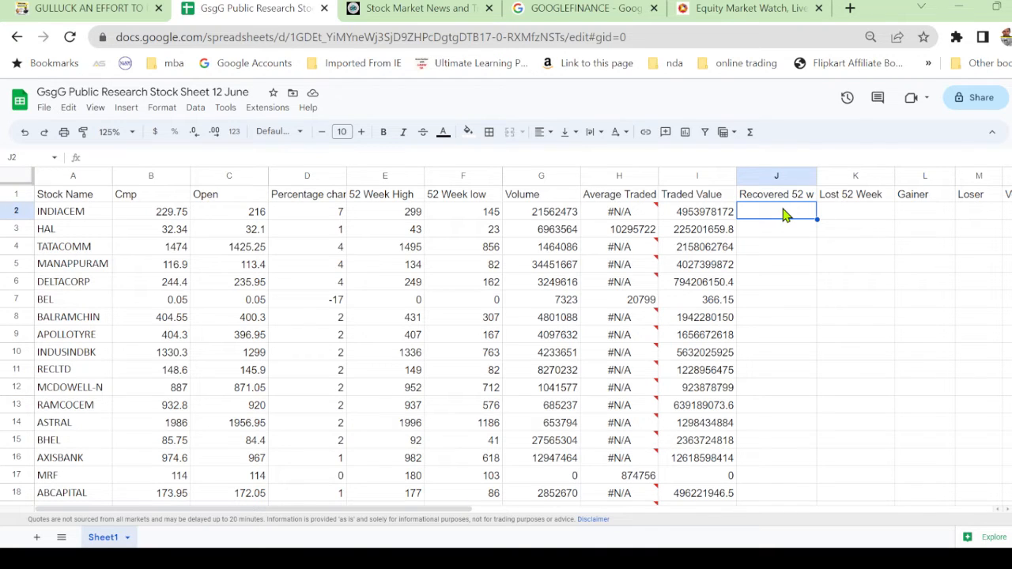
pyautogui.write('=')
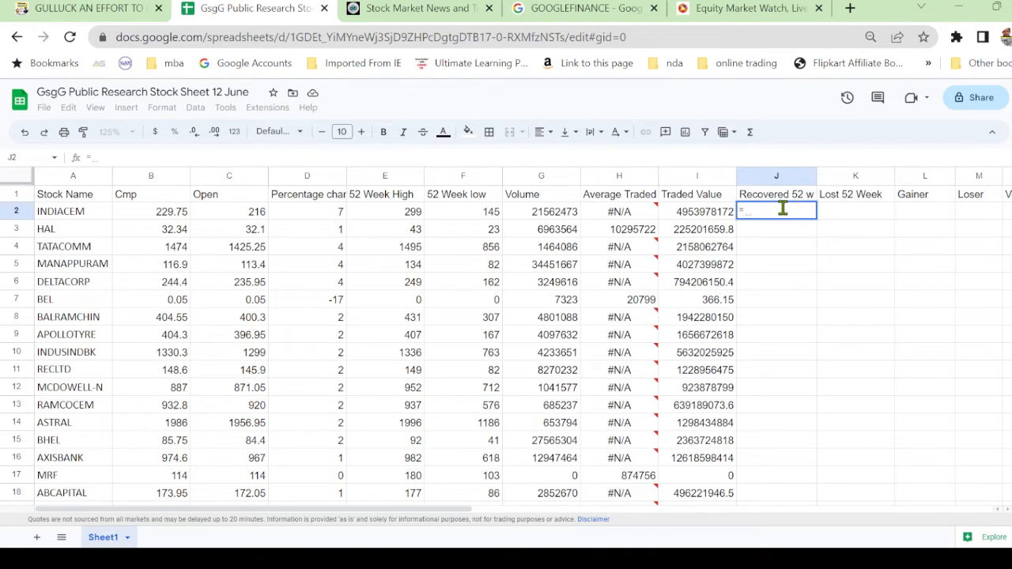
pyautogui.write('((')
pyautogui.click(179, 218)
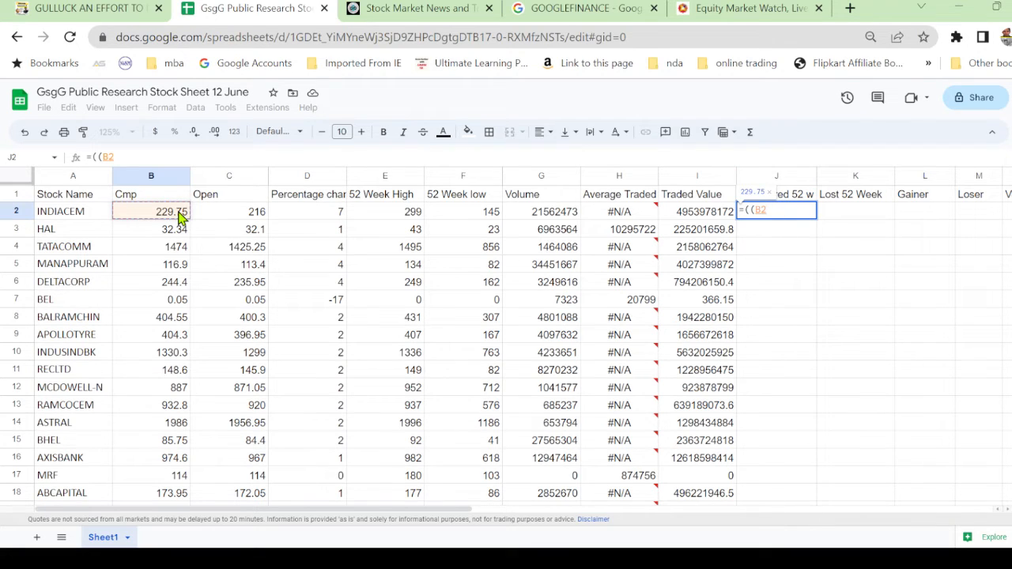
pyautogui.write('-')
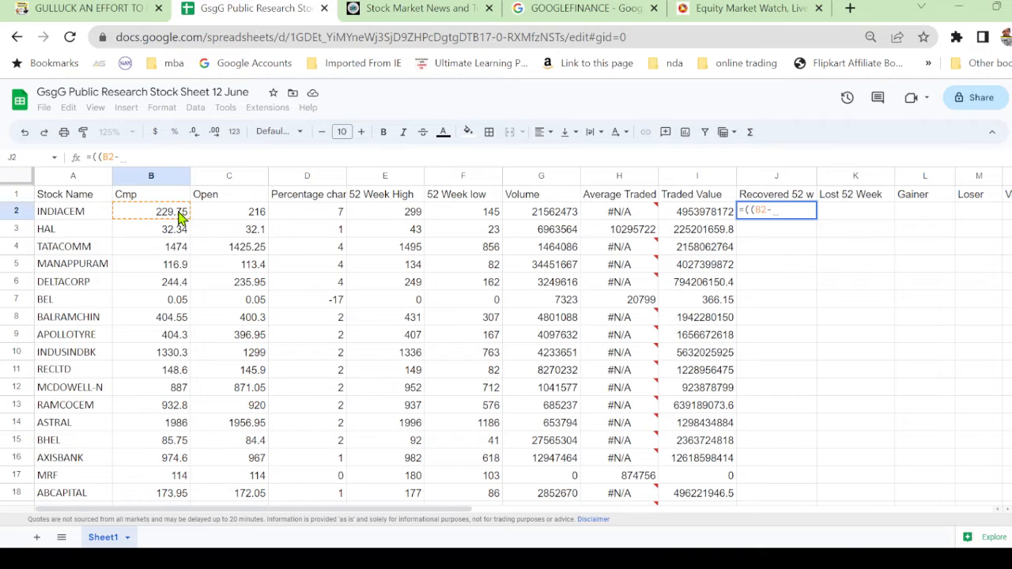
pyautogui.click(475, 222)
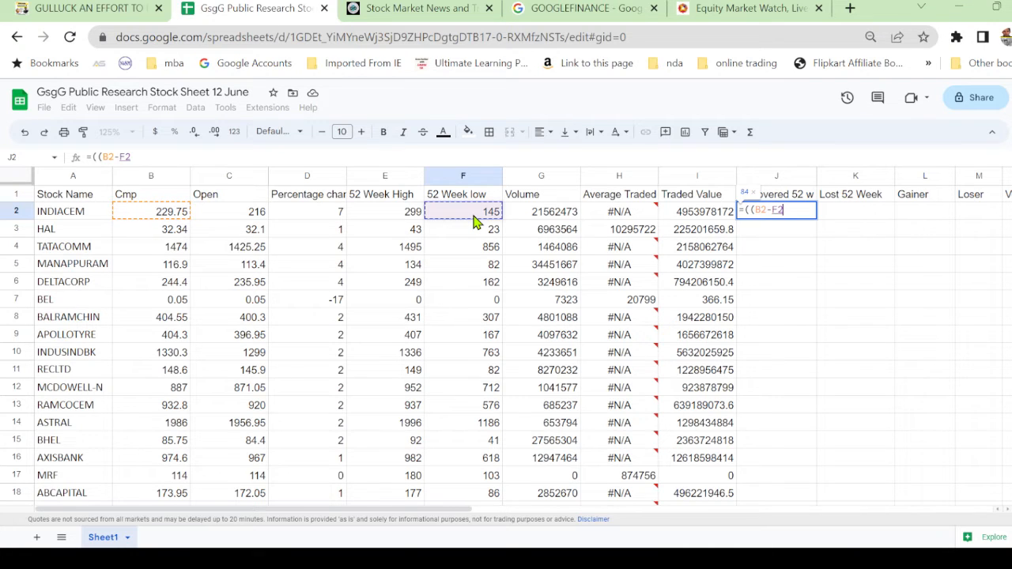
pyautogui.write(')')
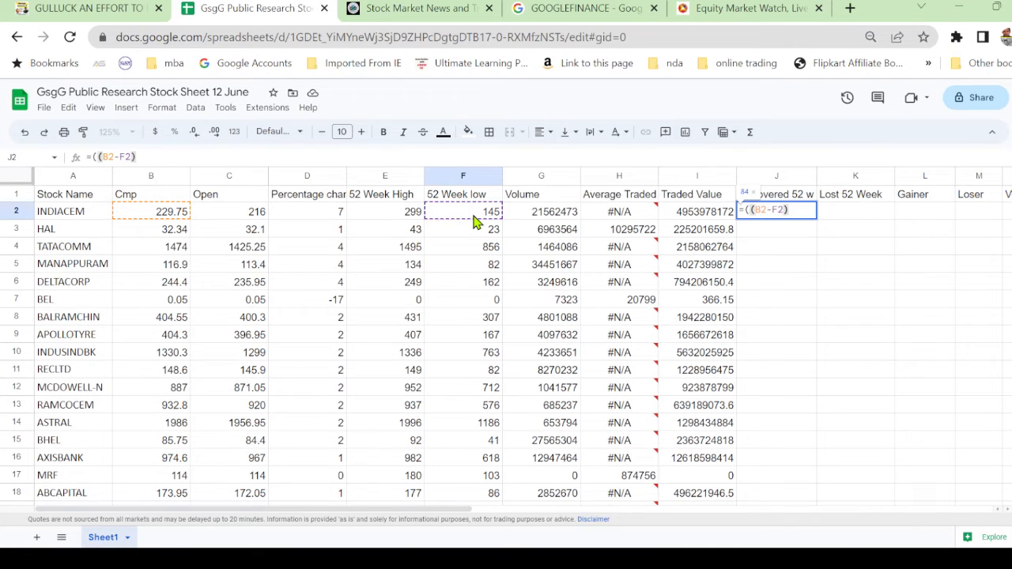
pyautogui.write('/')
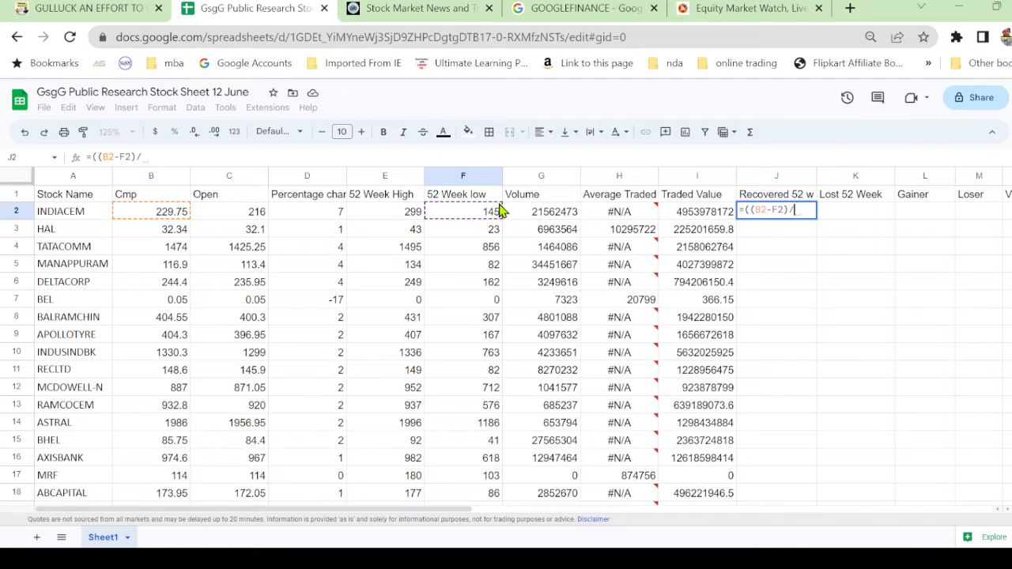
pyautogui.click(480, 217)
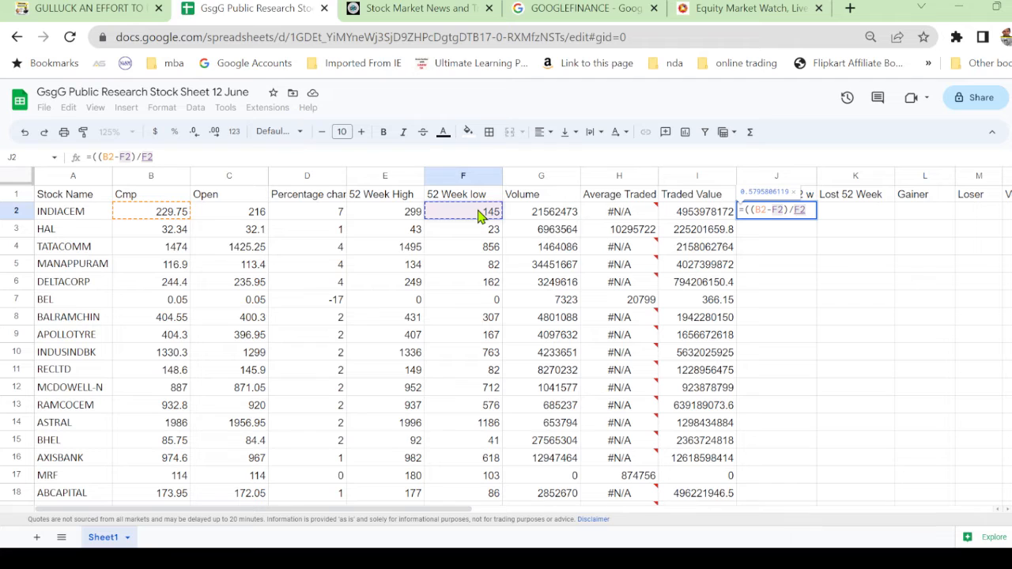
pyautogui.write(')')
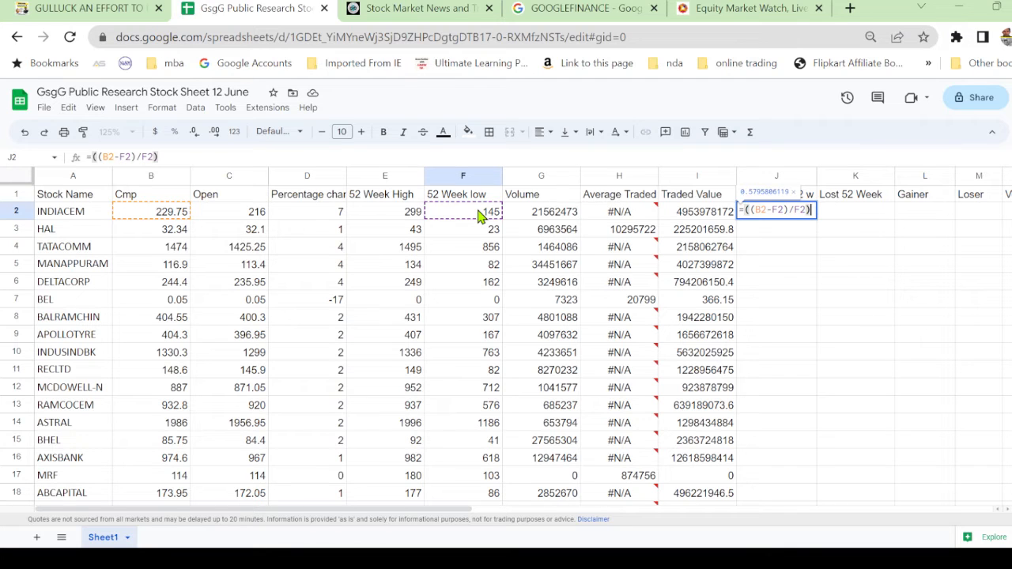
pyautogui.write('*100')
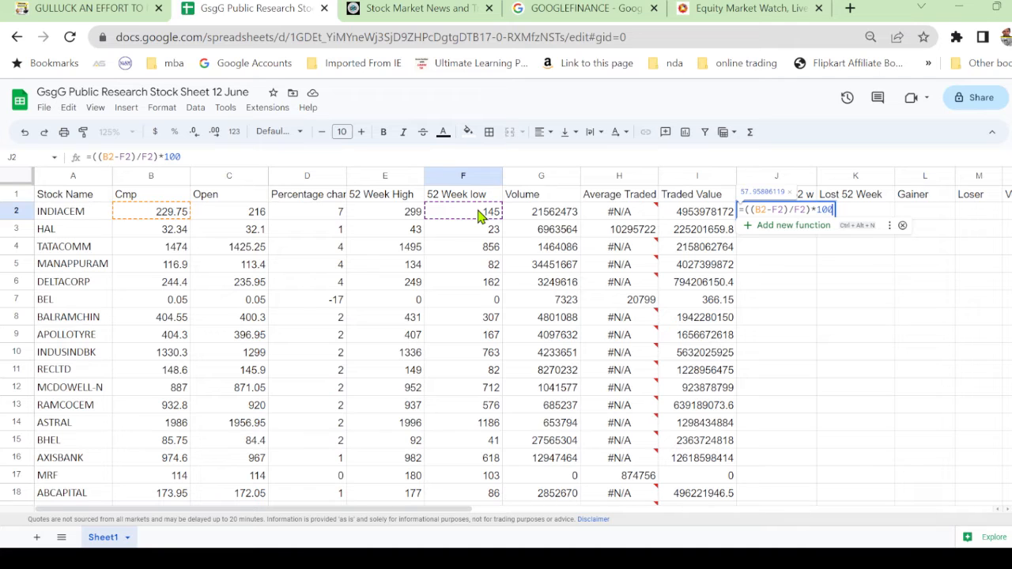
pyautogui.press('Return')
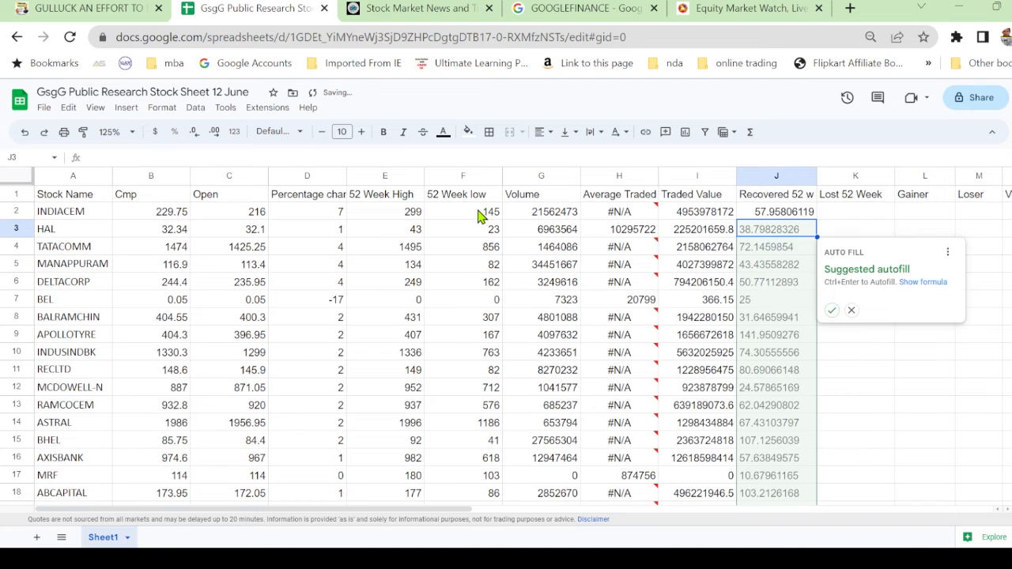
pyautogui.click(832, 311)
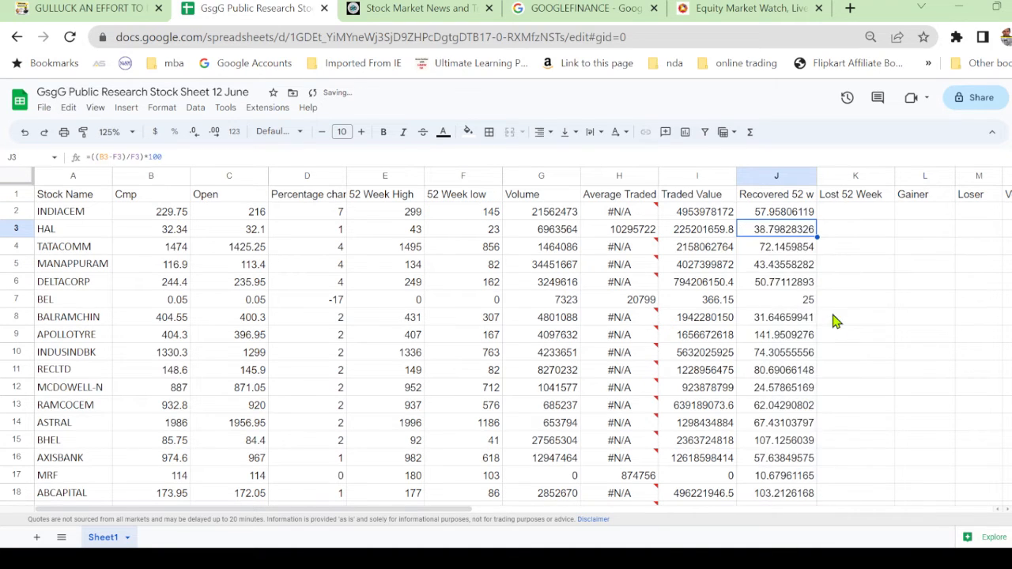
# Step: Reduce the number format of the whole Recovered 52 w column to zero decimal places
pyautogui.click(777, 175)
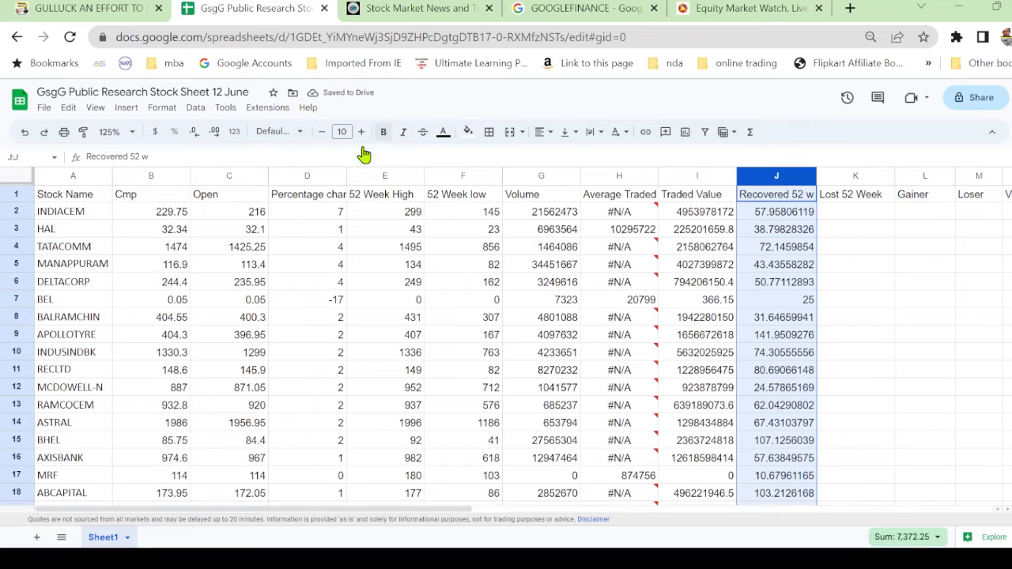
pyautogui.click(195, 132)
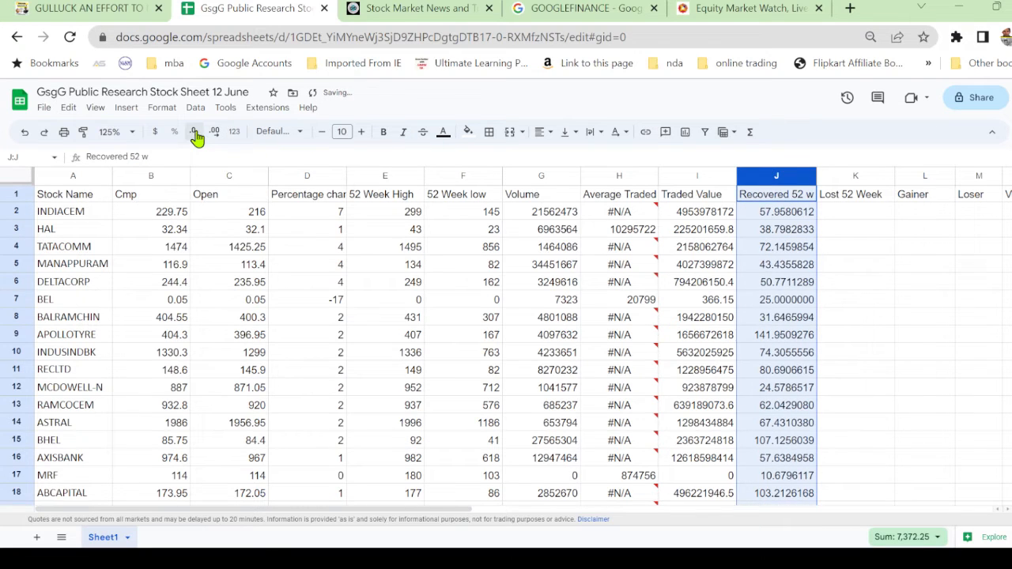
pyautogui.click(195, 133)
pyautogui.click(196, 133)
pyautogui.click(196, 133)
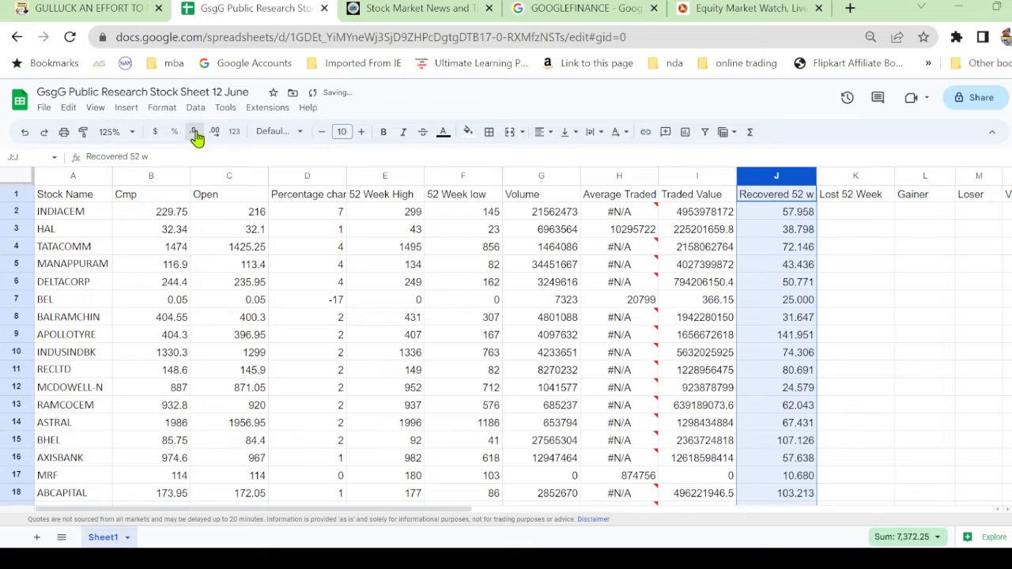
pyautogui.click(196, 133)
pyautogui.click(195, 133)
pyautogui.click(195, 133)
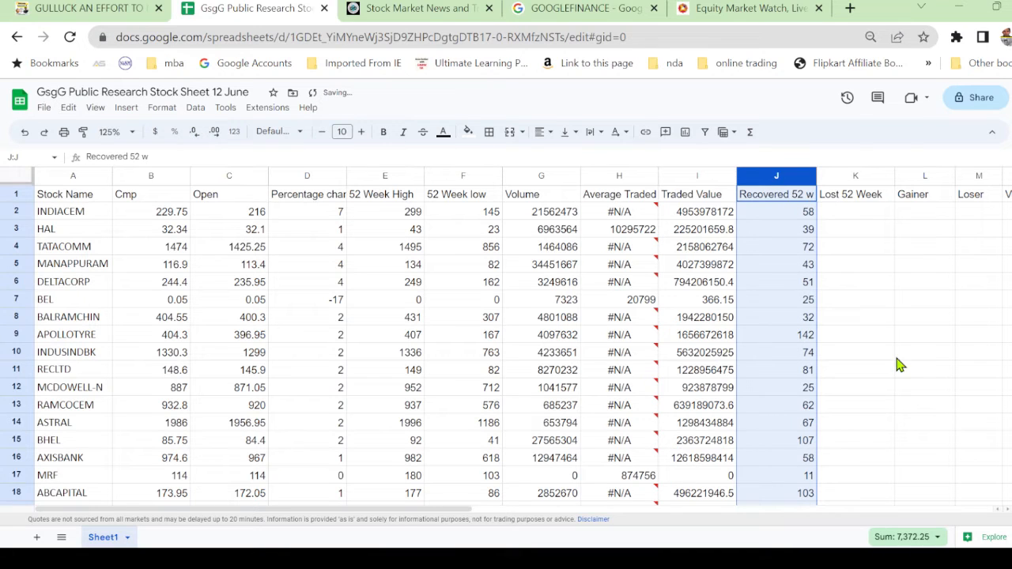
pyautogui.click(902, 365)
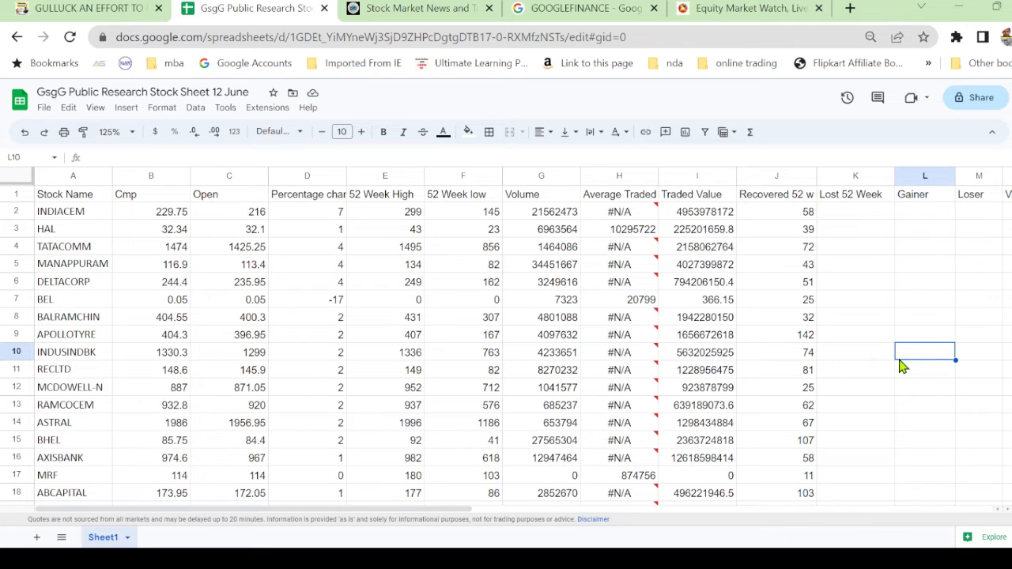
# Step: Enter =((E2-B2)/E2)*100 in K2 under the Lost 52 Week heading and accept the suggested autofill for the remaining stocks
pyautogui.click(844, 219)
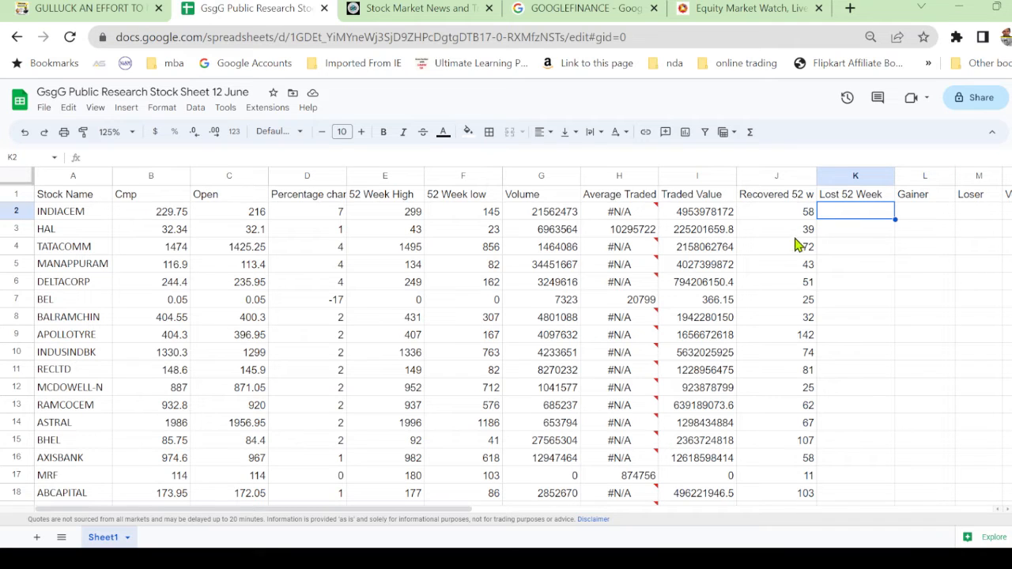
pyautogui.write('=')
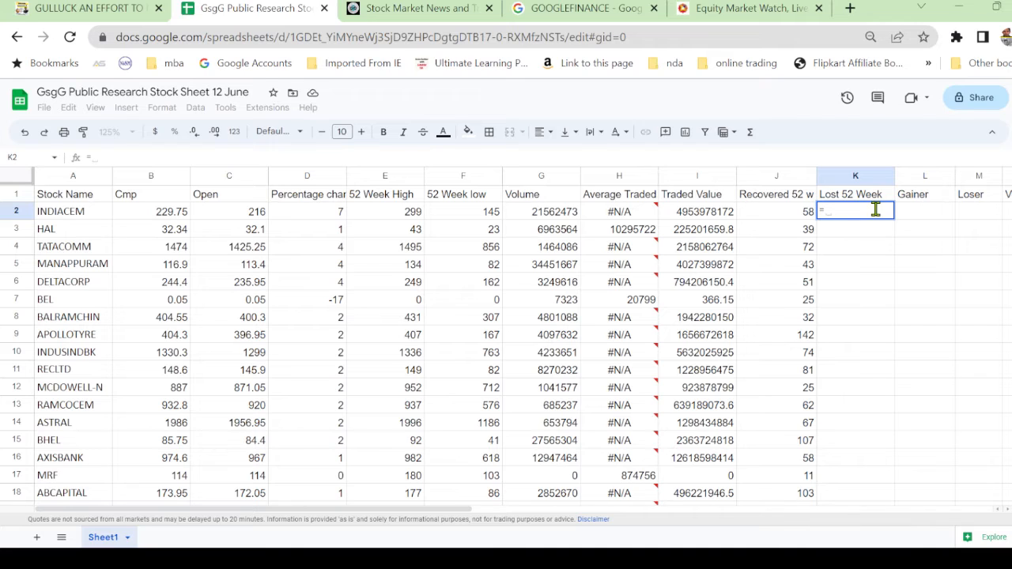
pyautogui.write('((')
pyautogui.click(398, 220)
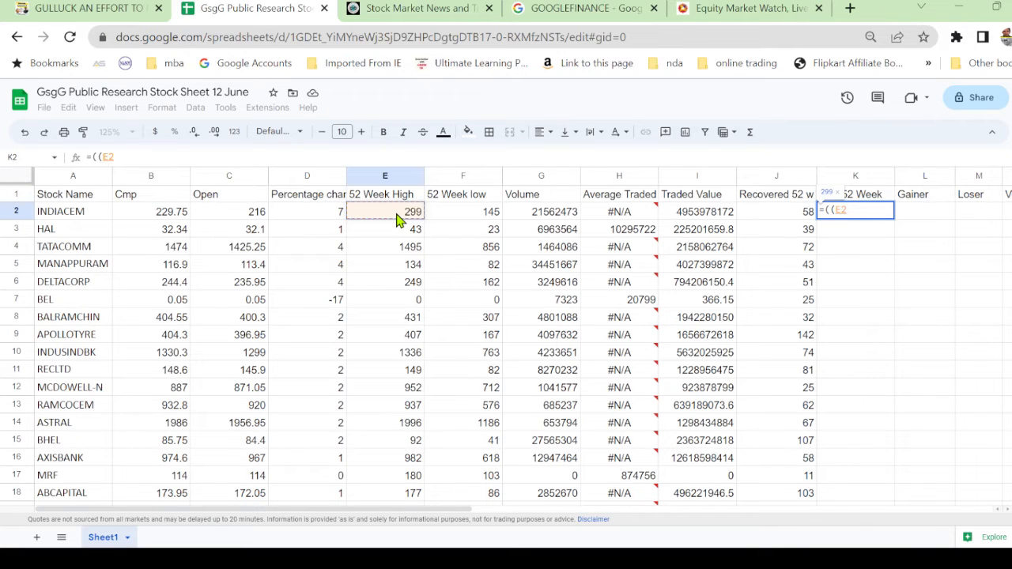
pyautogui.write('-')
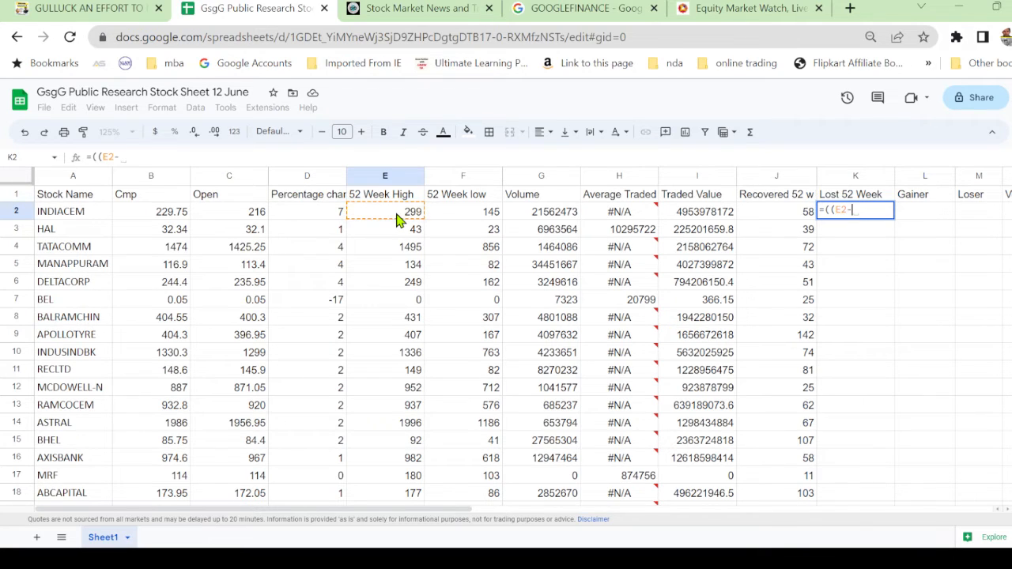
pyautogui.click(178, 221)
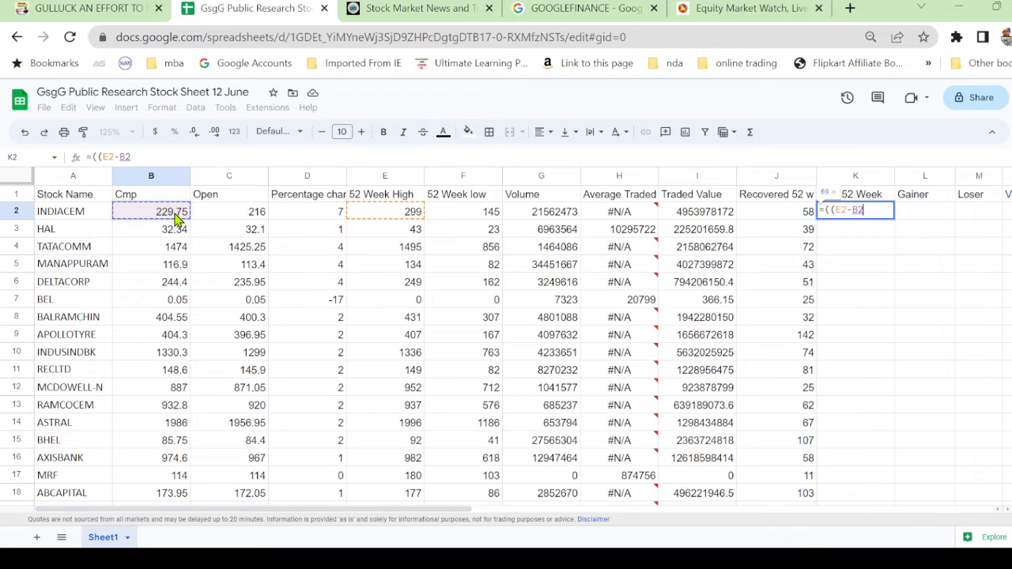
pyautogui.write(')/')
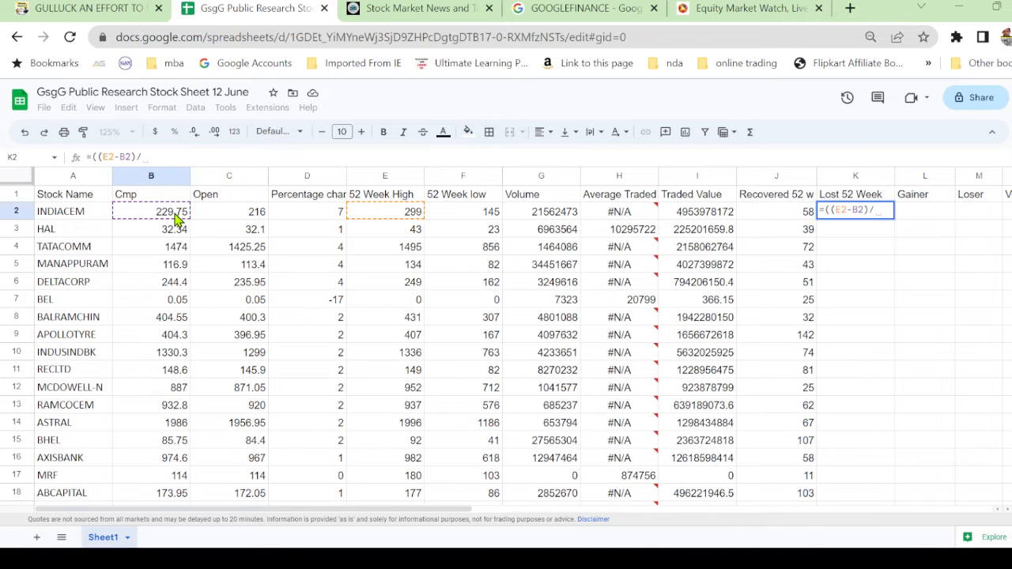
pyautogui.click(413, 214)
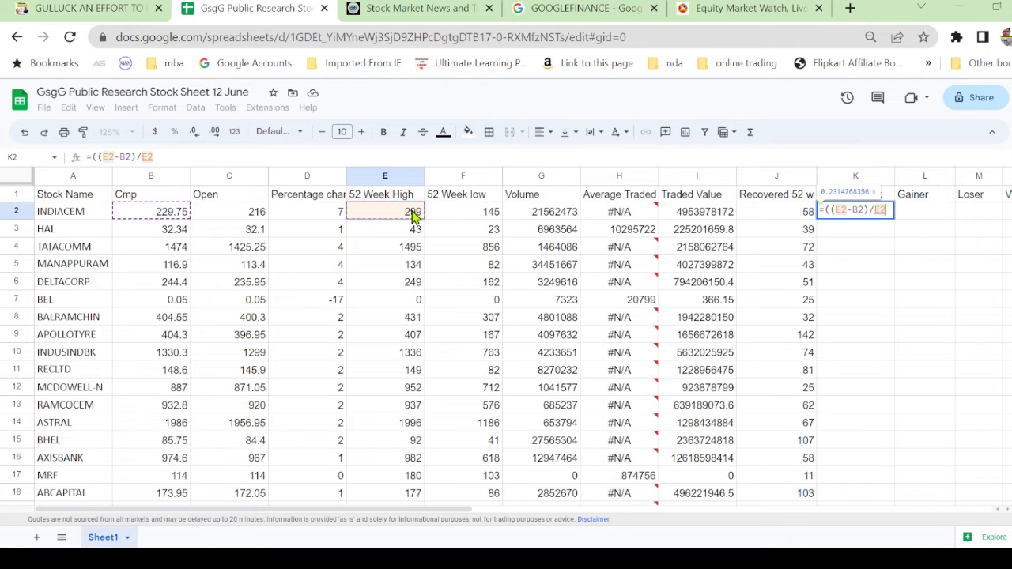
pyautogui.write(')')
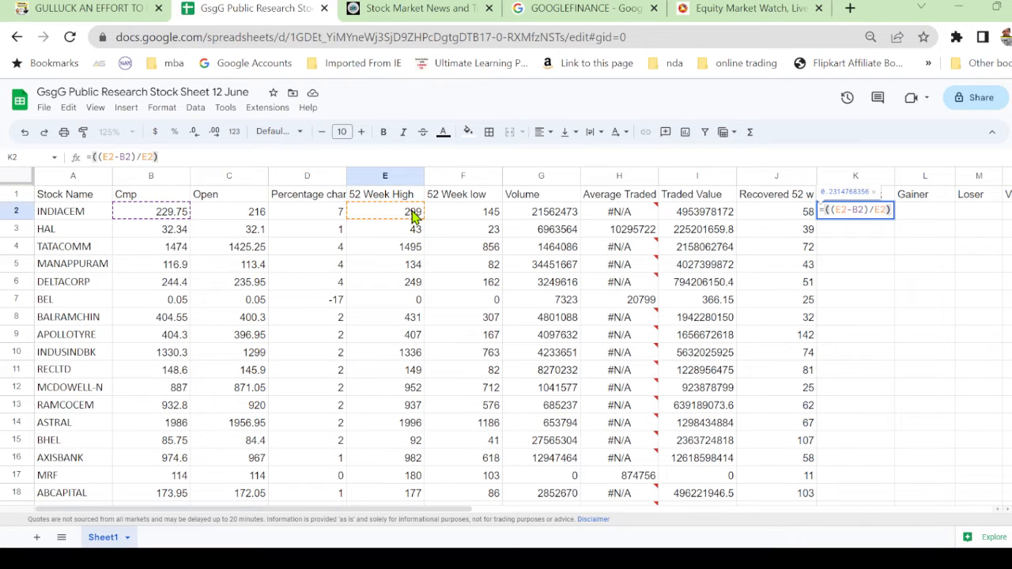
pyautogui.write('*100')
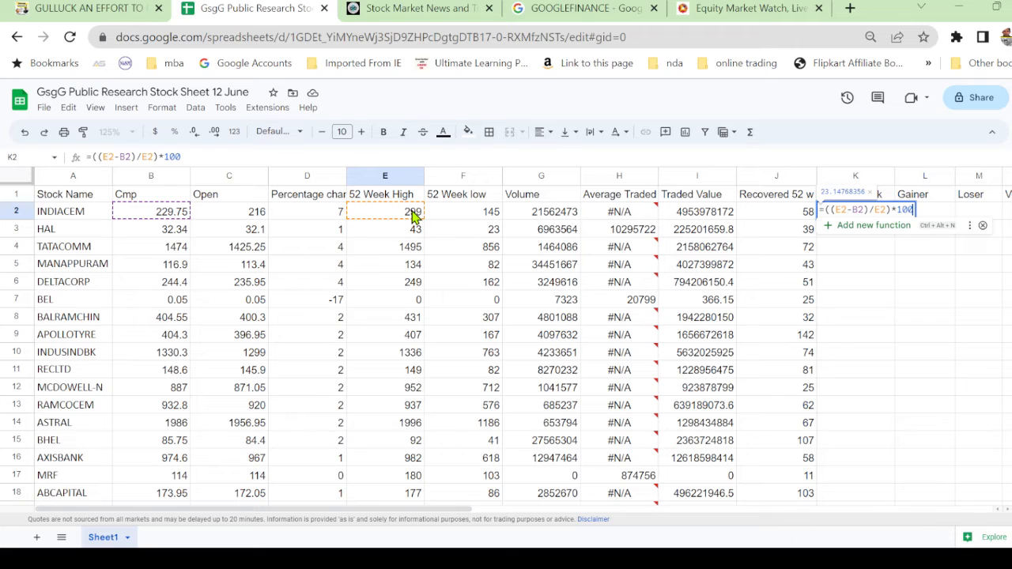
pyautogui.press('Return')
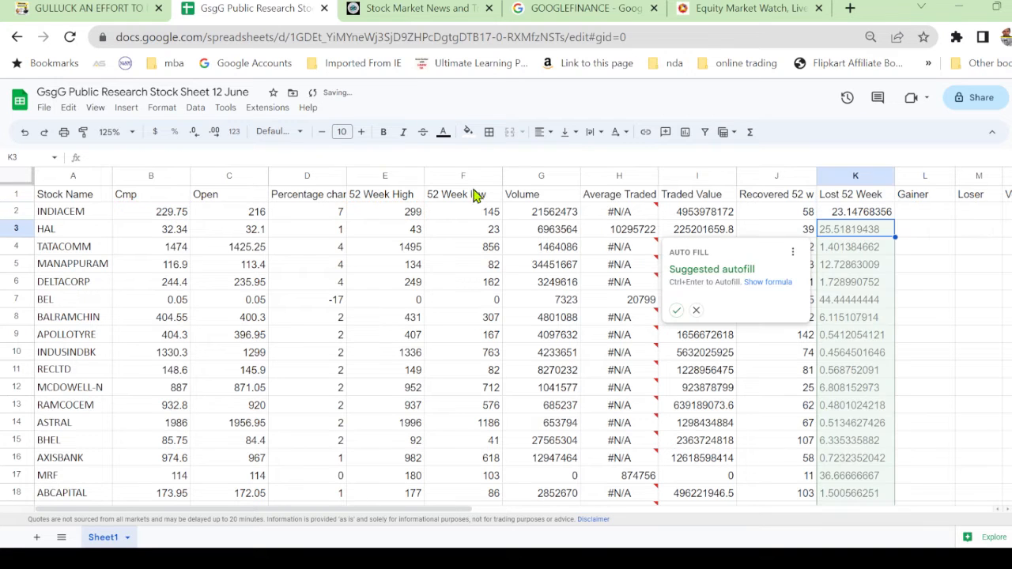
pyautogui.click(676, 314)
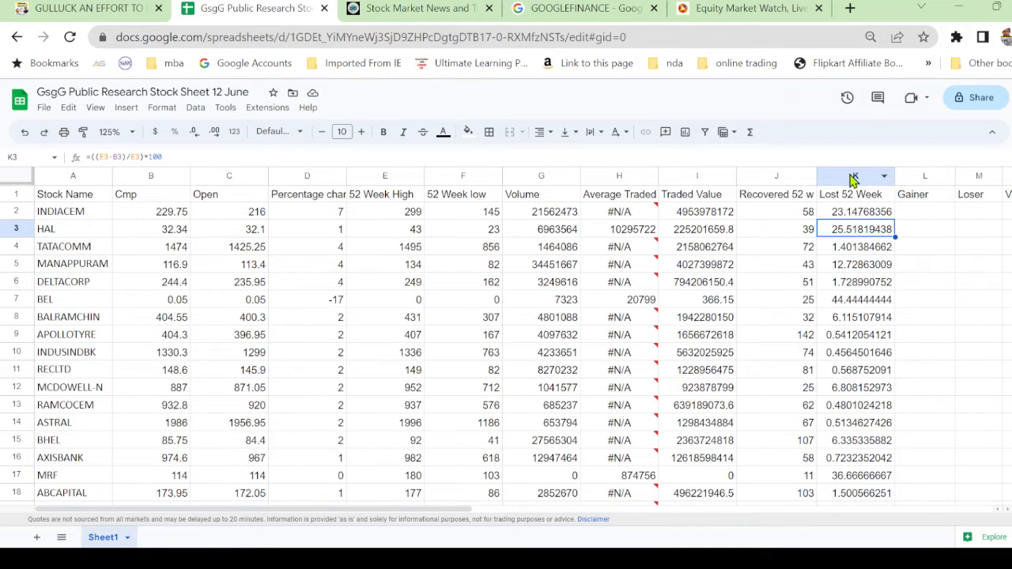
# Step: Reduce the number format of the whole Lost 52 Week column to zero decimal places
pyautogui.click(851, 175)
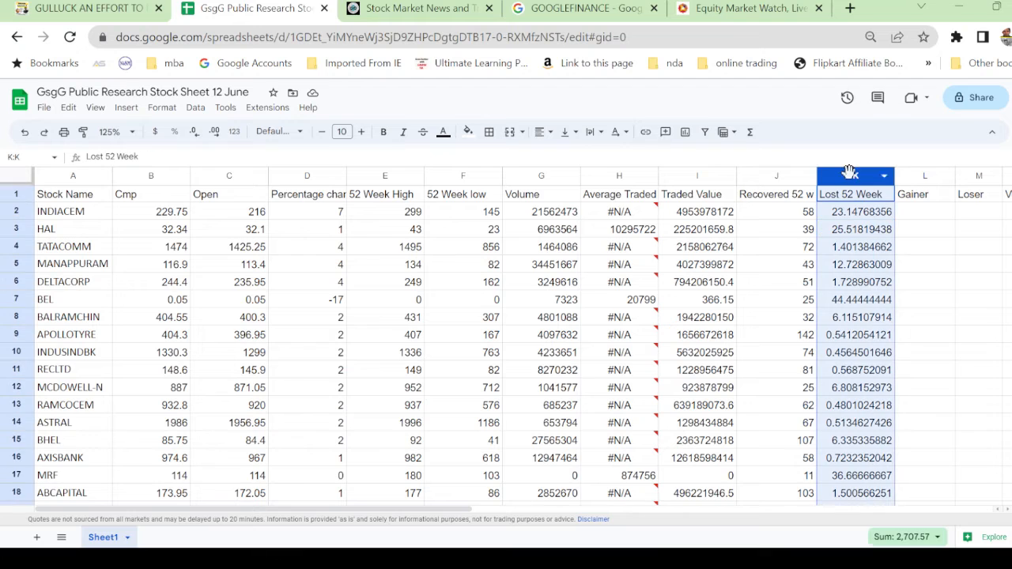
pyautogui.click(193, 135)
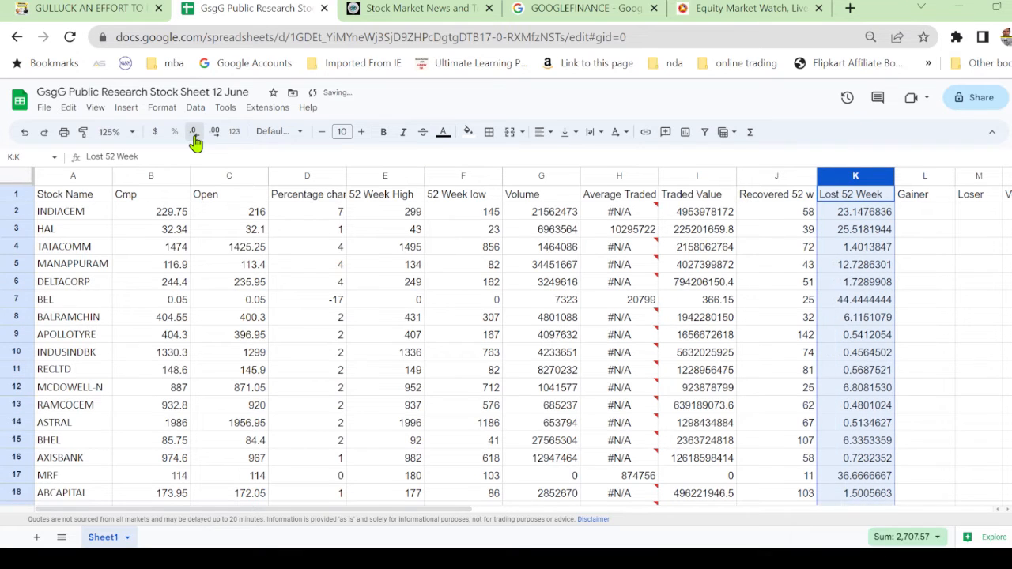
pyautogui.click(194, 134)
pyautogui.click(194, 134)
pyautogui.click(194, 135)
pyautogui.click(194, 134)
pyautogui.click(194, 135)
pyautogui.click(194, 135)
pyautogui.click(194, 134)
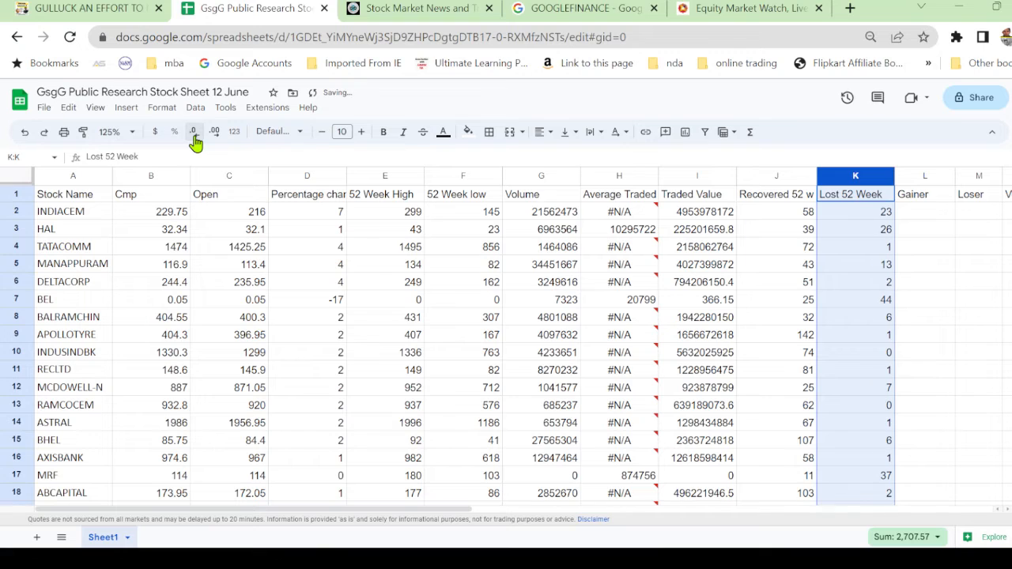
pyautogui.click(976, 373)
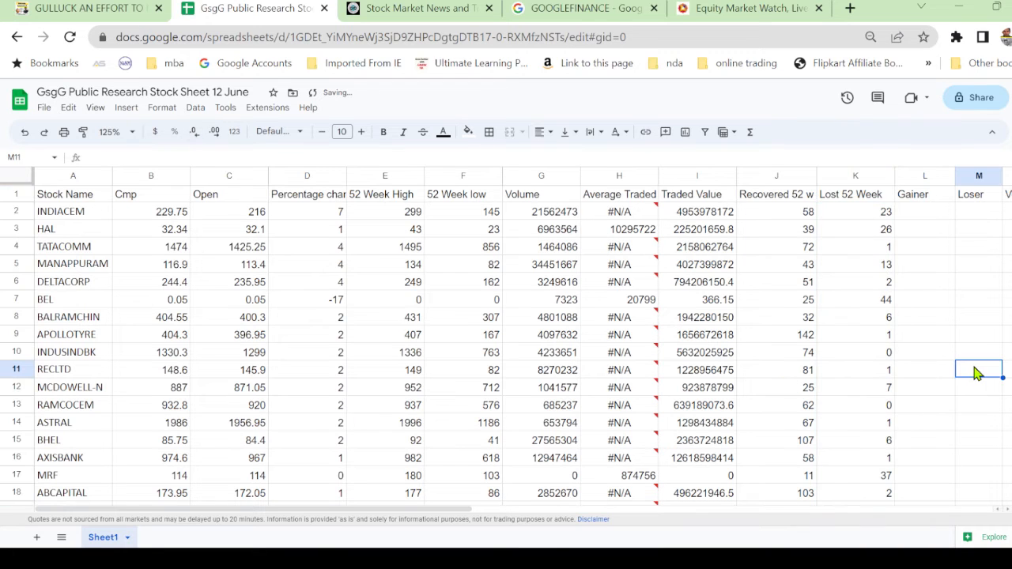
pyautogui.click(771, 220)
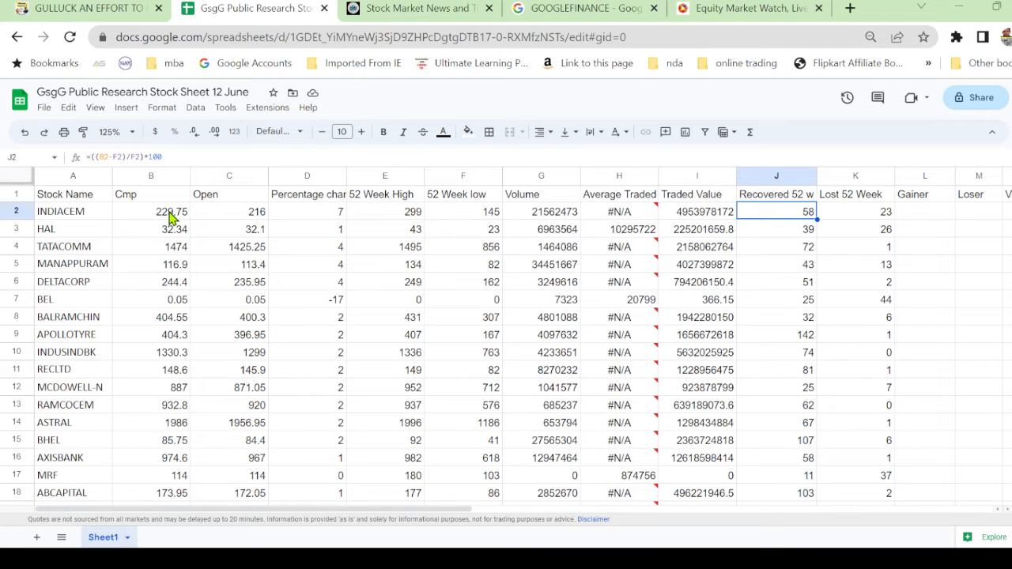
pyautogui.click(702, 221)
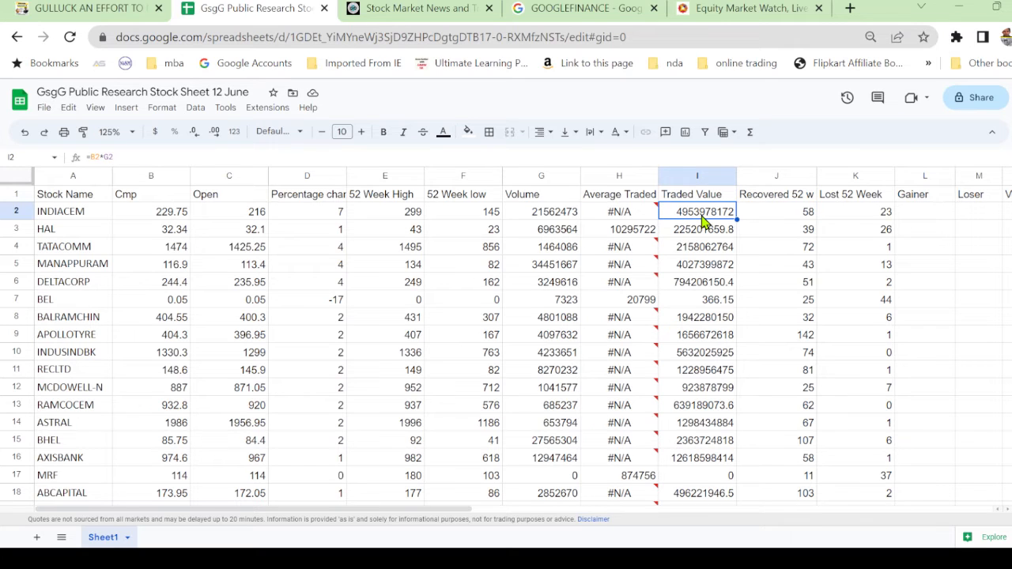
pyautogui.click(791, 213)
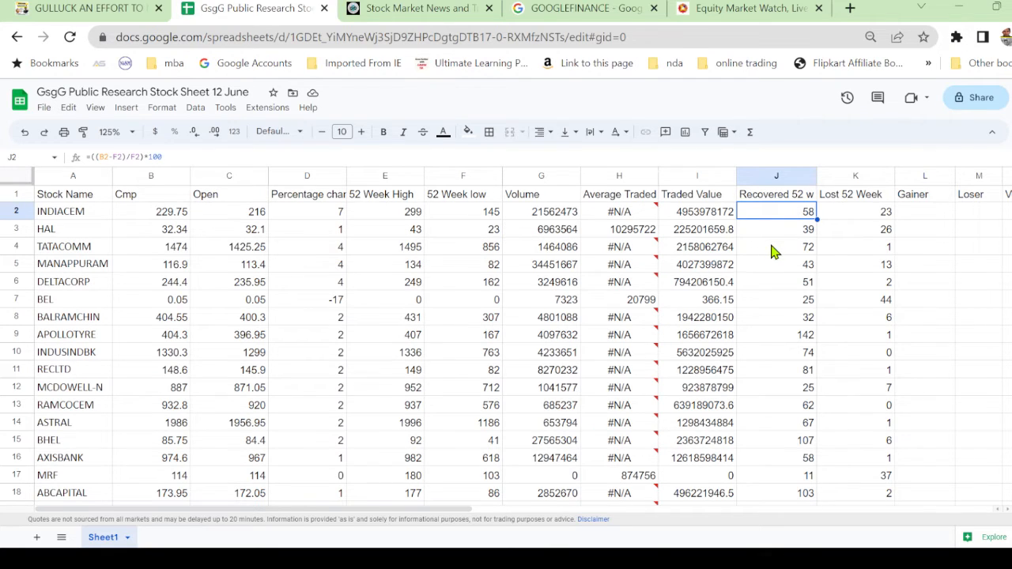
pyautogui.click(872, 220)
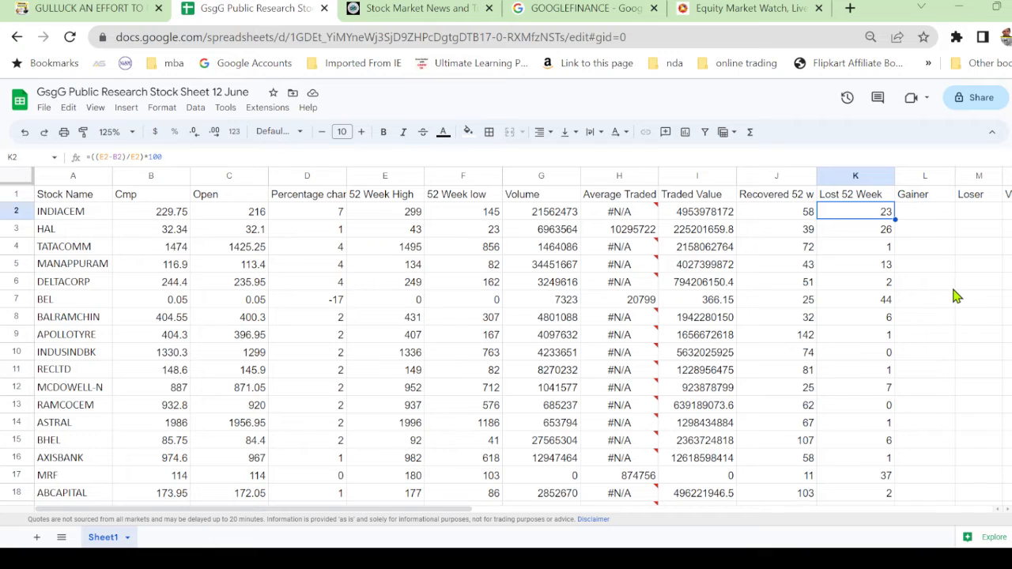
pyautogui.moveTo(461, 511)
pyautogui.mouseDown()
pyautogui.moveTo(491, 519)
pyautogui.moveTo(453, 522)
pyautogui.mouseUp()
# Step: Enter =B2-C2 in L2 under the Gainer heading and accept the suggested autofill for the remaining stocks
pyautogui.click(921, 213)
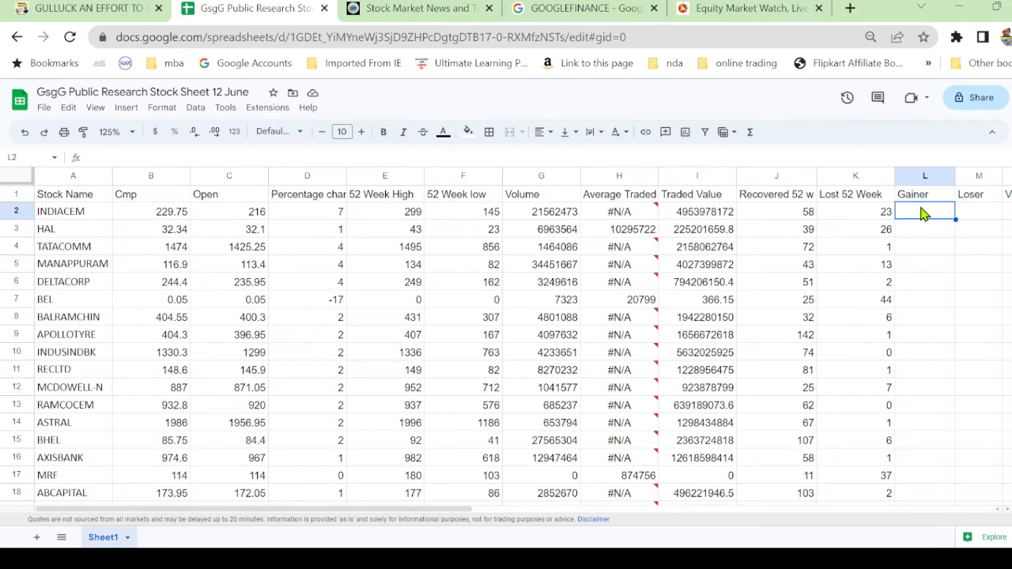
pyautogui.write('=')
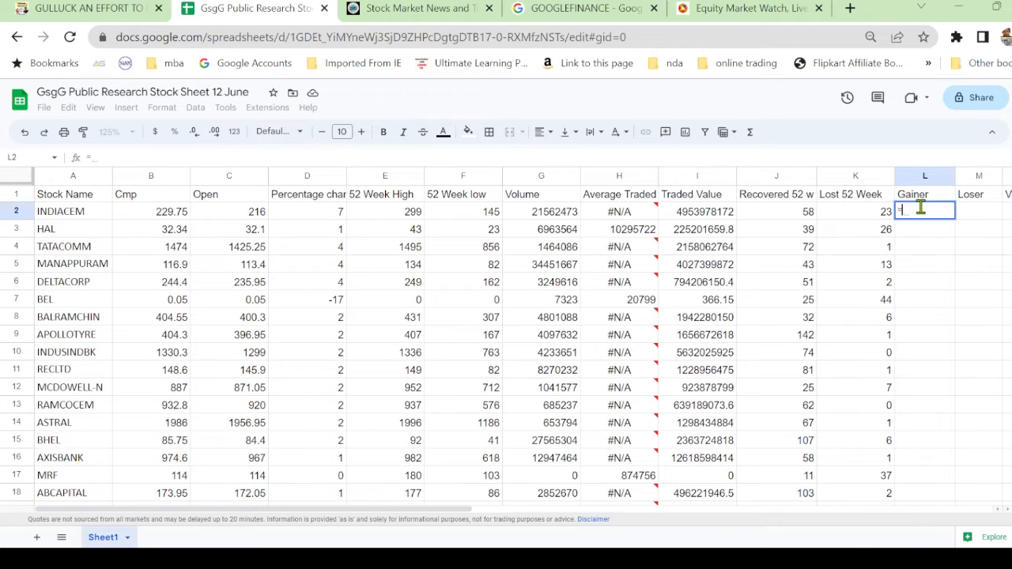
pyautogui.press('BackSpace')
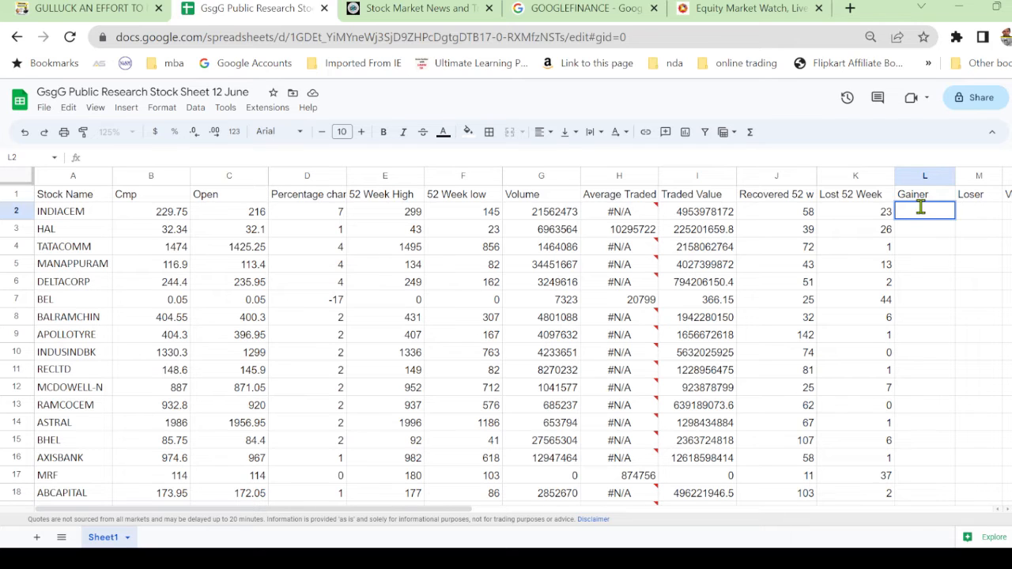
pyautogui.write('=')
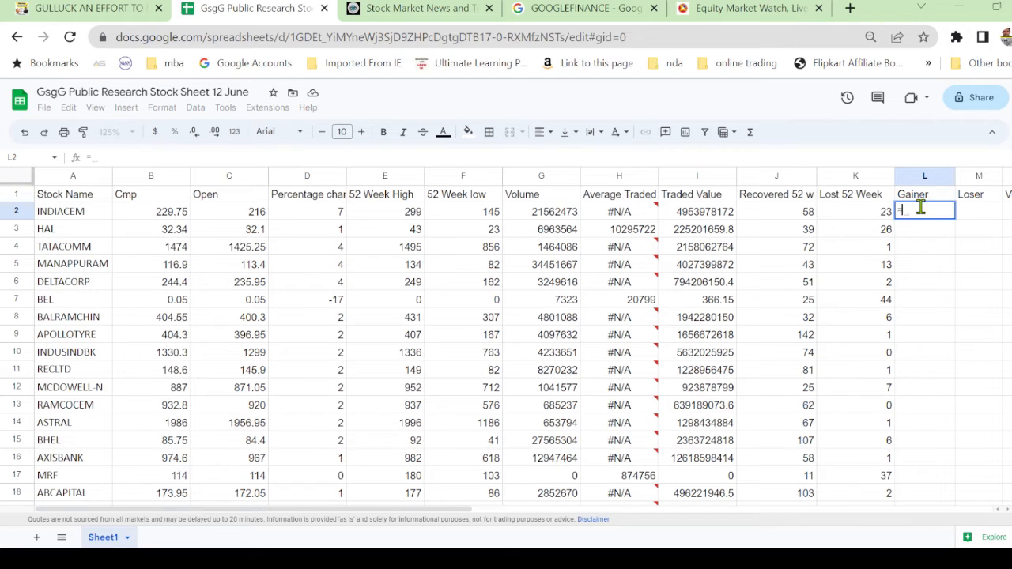
pyautogui.click(167, 215)
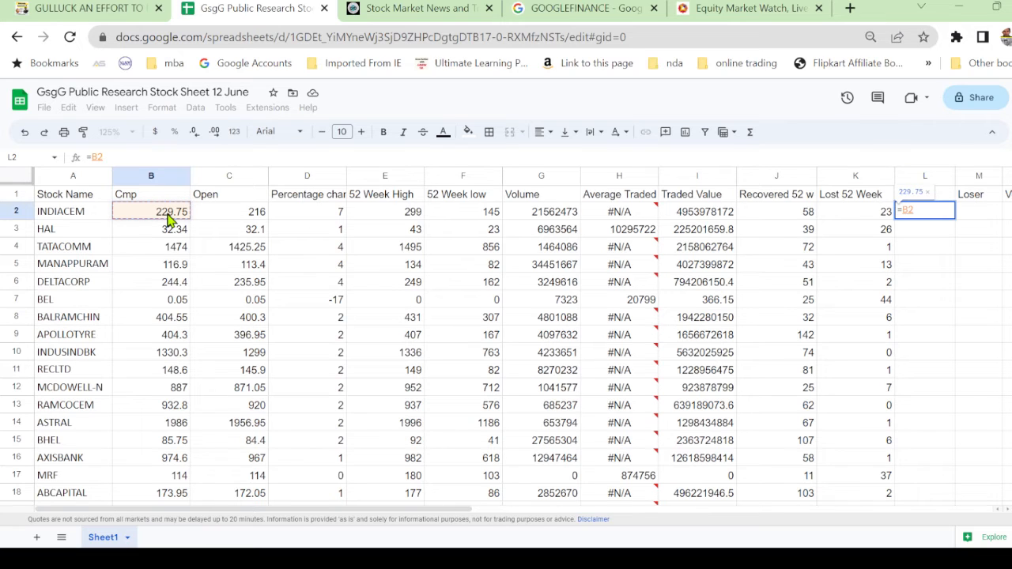
pyautogui.write('-')
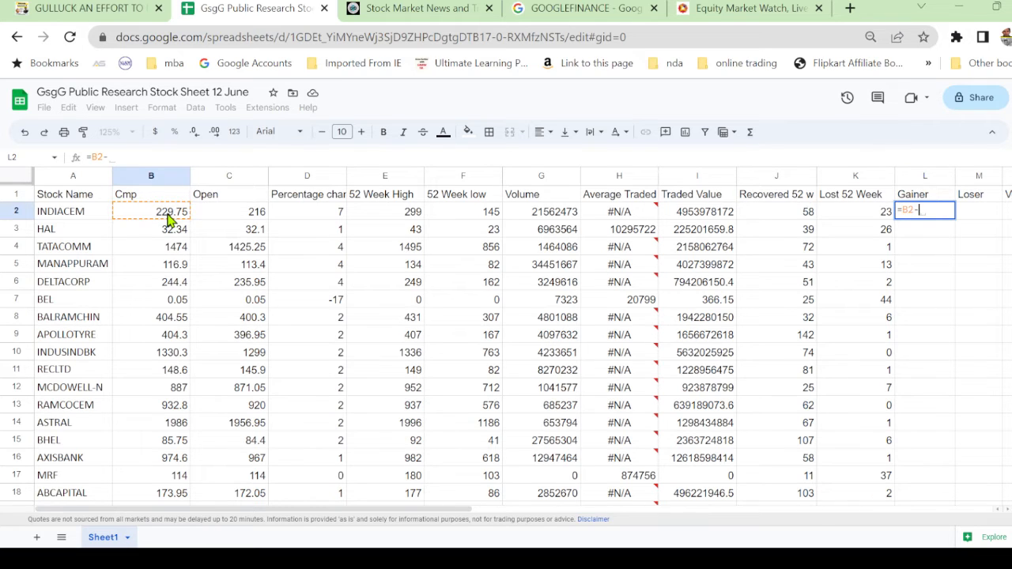
pyautogui.click(237, 214)
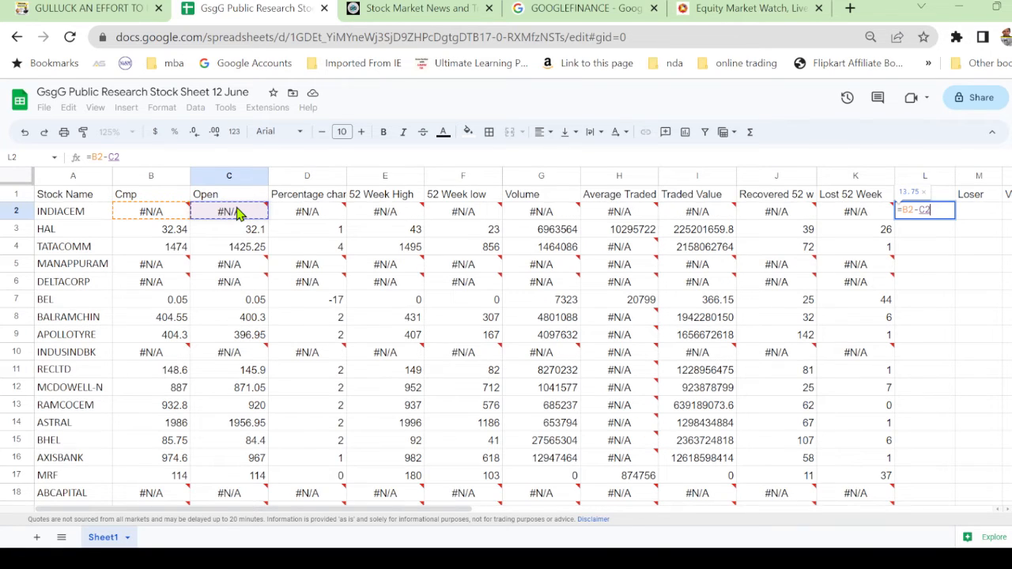
pyautogui.press('Return')
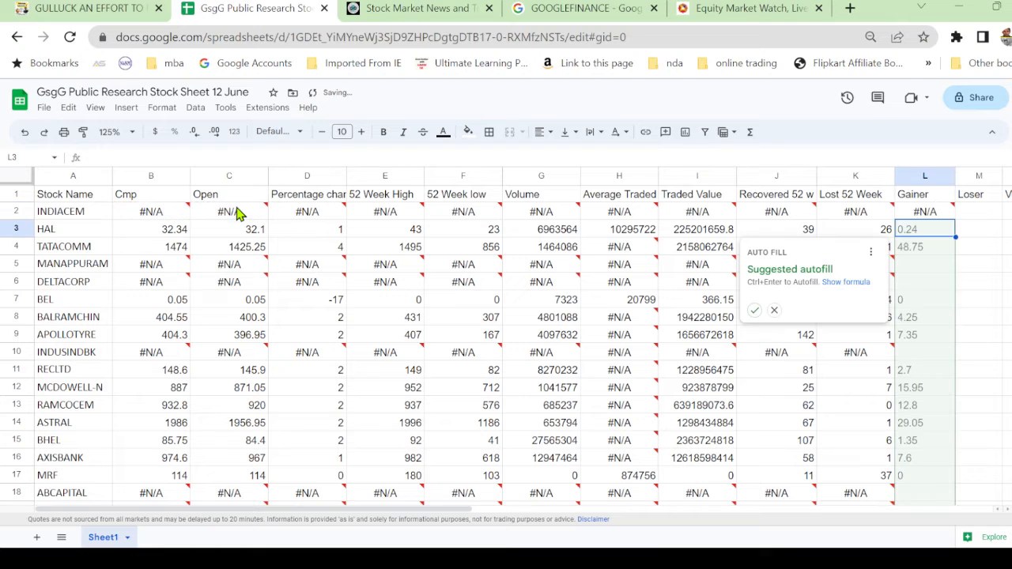
pyautogui.click(755, 311)
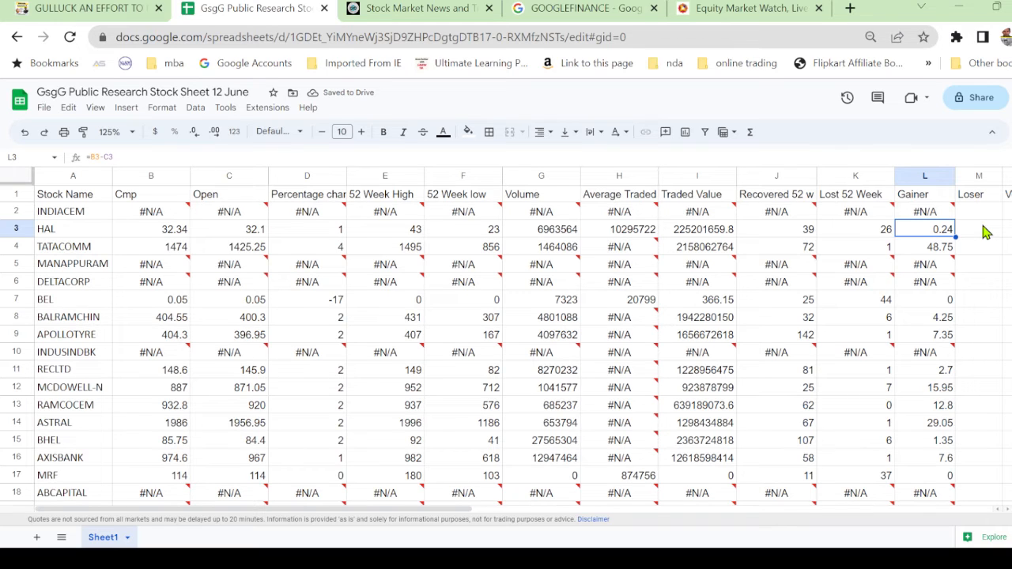
# Step: Reduce the number format of the whole Gainer column to zero decimal places
pyautogui.click(925, 175)
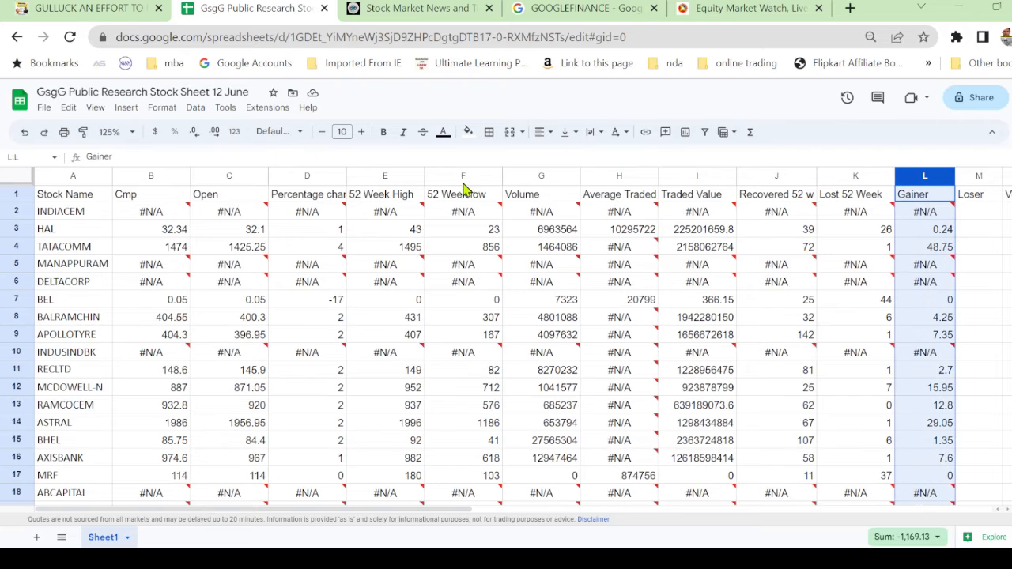
pyautogui.click(198, 144)
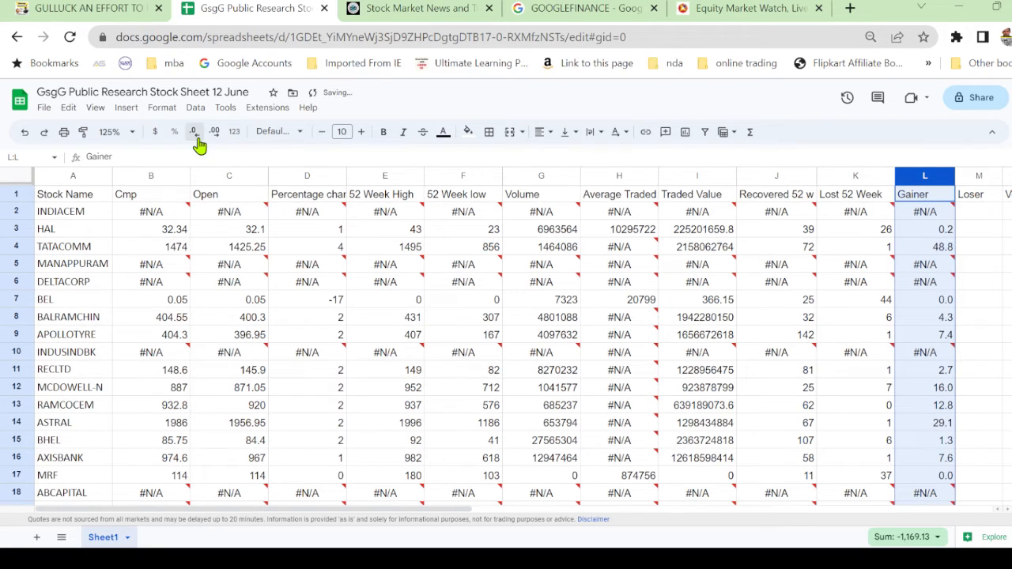
pyautogui.click(197, 144)
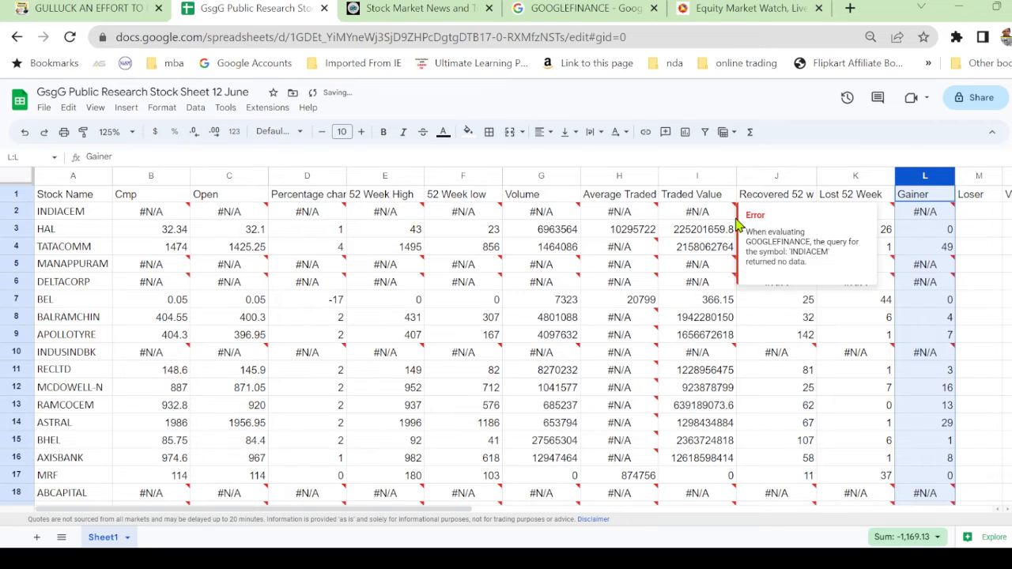
pyautogui.click(974, 286)
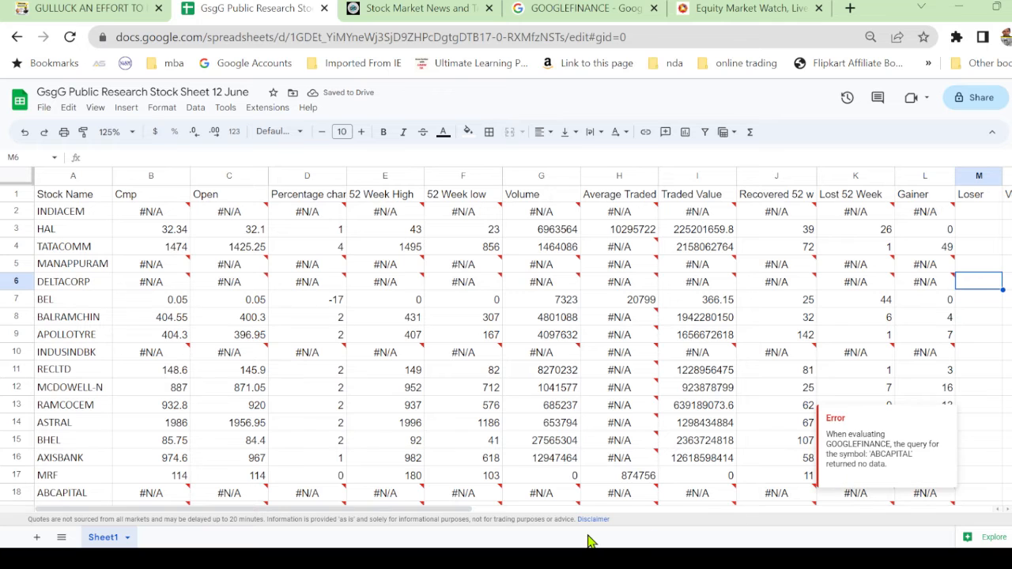
# Step: Enter =C2-B2 in M2 under the Loser heading and accept the suggested autofill for the remaining stocks
pyautogui.moveTo(452, 515); pyautogui.dragTo(560, 521)
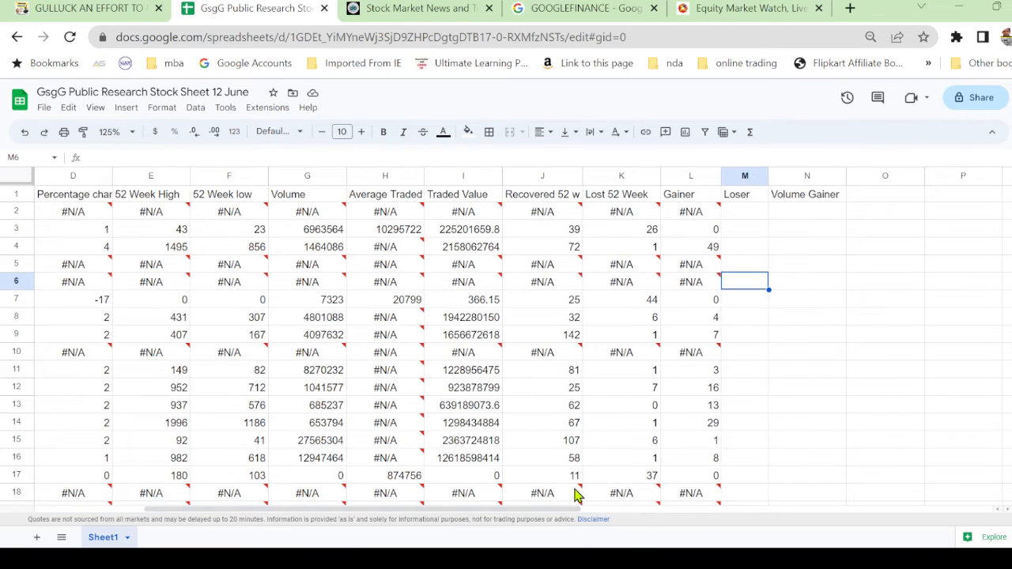
pyautogui.click(748, 213)
pyautogui.write('=')
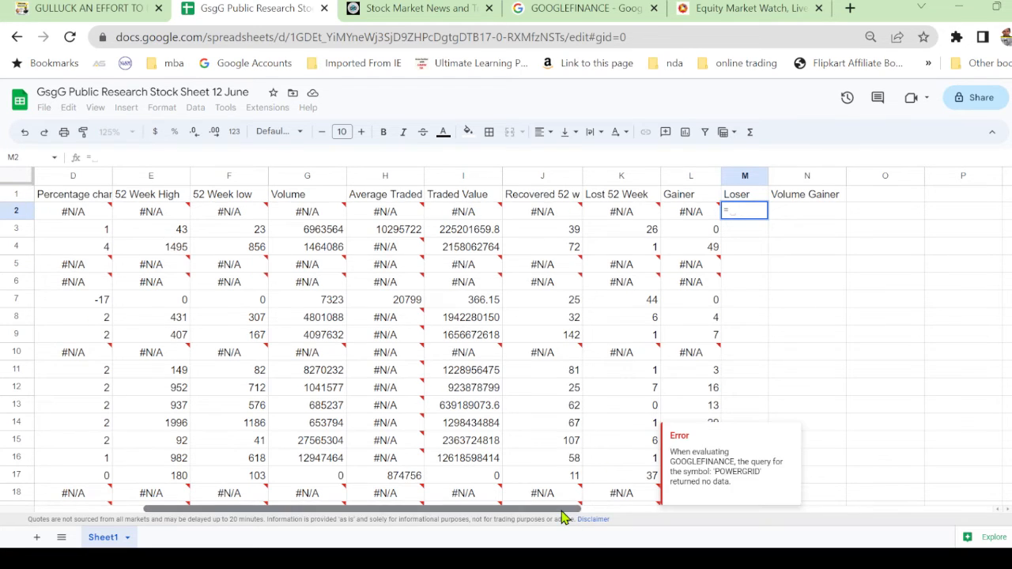
pyautogui.moveTo(563, 516); pyautogui.dragTo(463, 522)
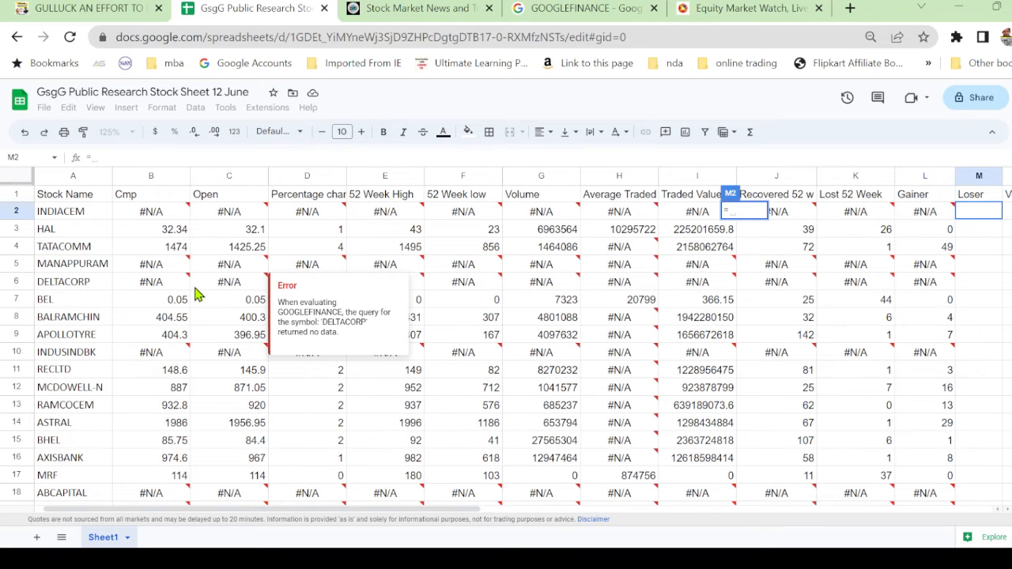
pyautogui.click(232, 214)
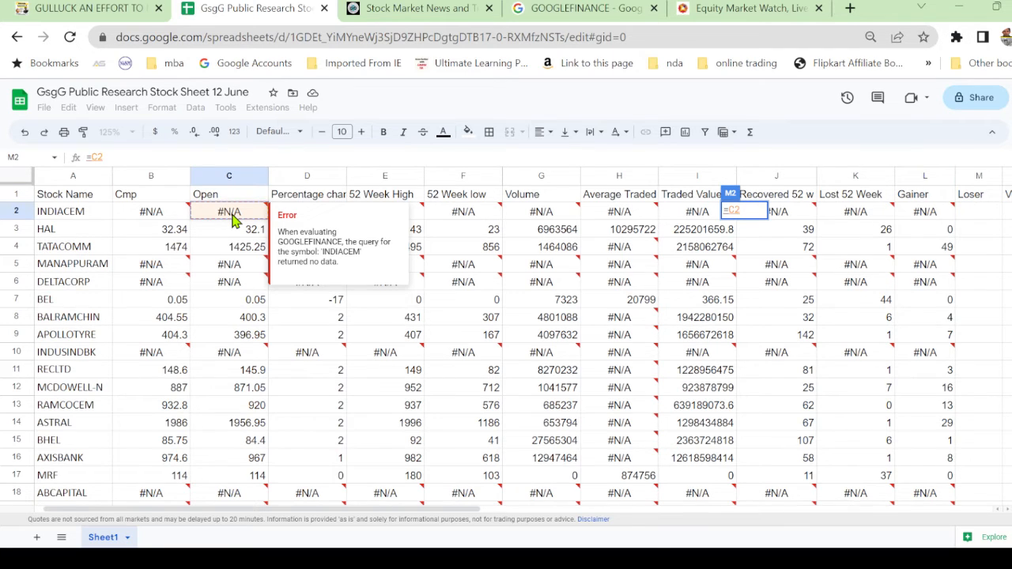
pyautogui.write('-')
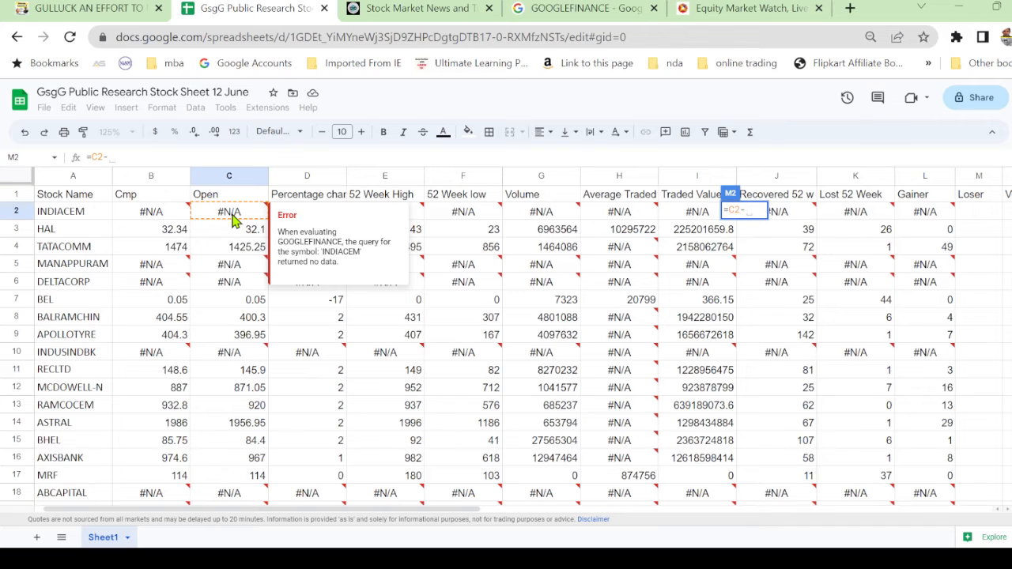
pyautogui.click(166, 225)
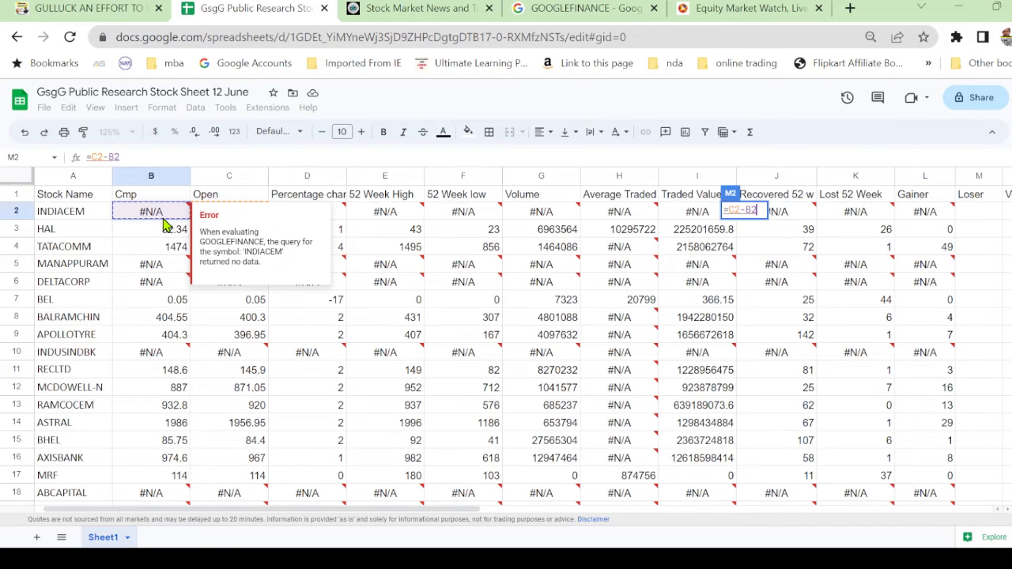
pyautogui.press('Return')
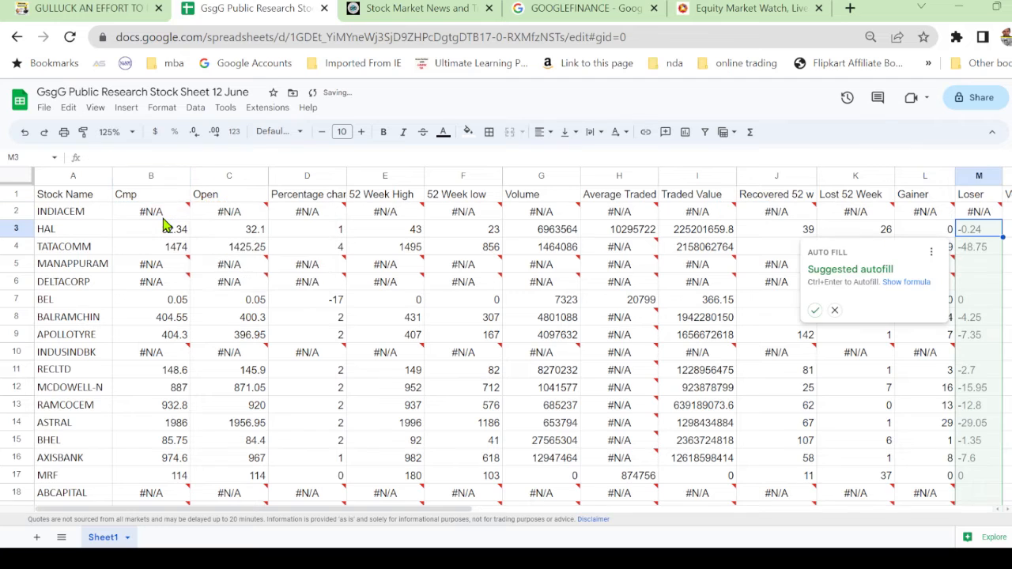
pyautogui.click(817, 311)
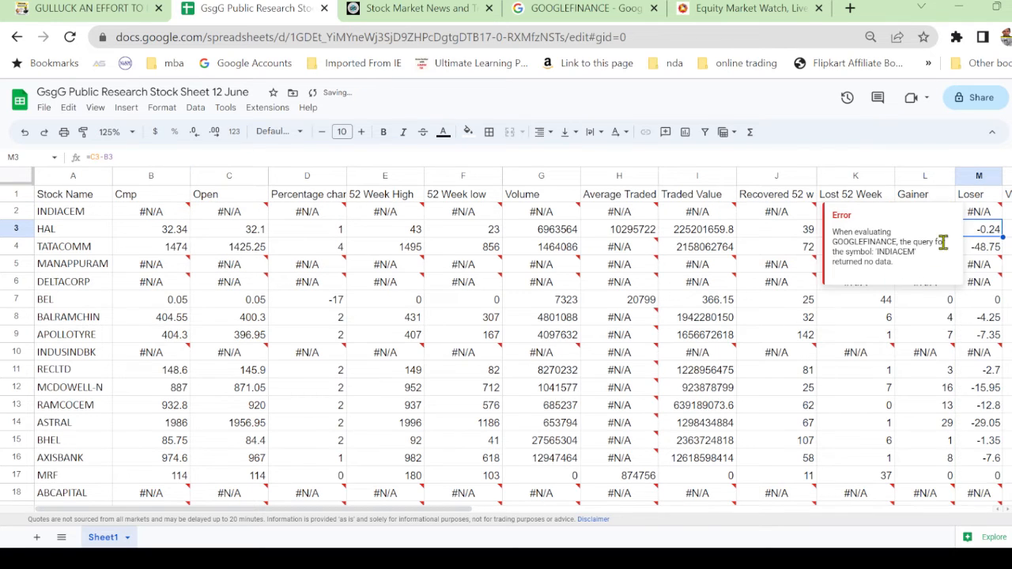
# Step: Reduce the number format of the whole Loser column to zero decimal places
pyautogui.click(979, 177)
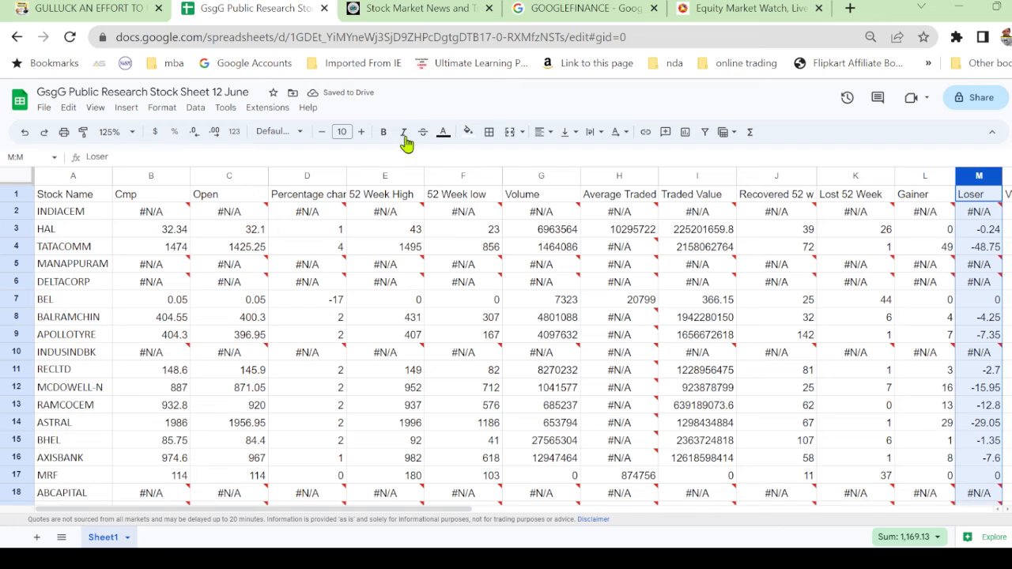
pyautogui.click(196, 139)
pyautogui.click(194, 133)
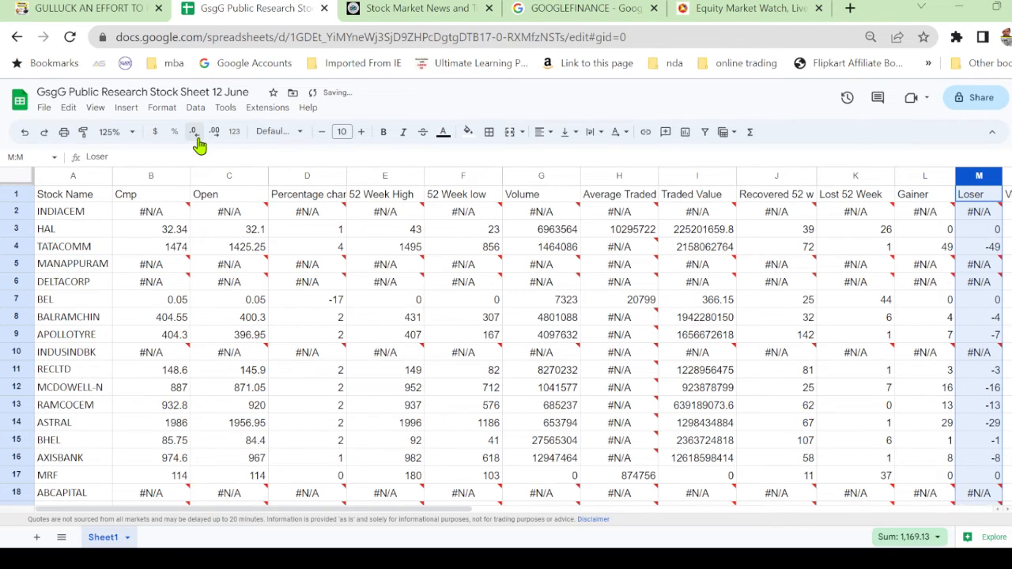
pyautogui.click(978, 401)
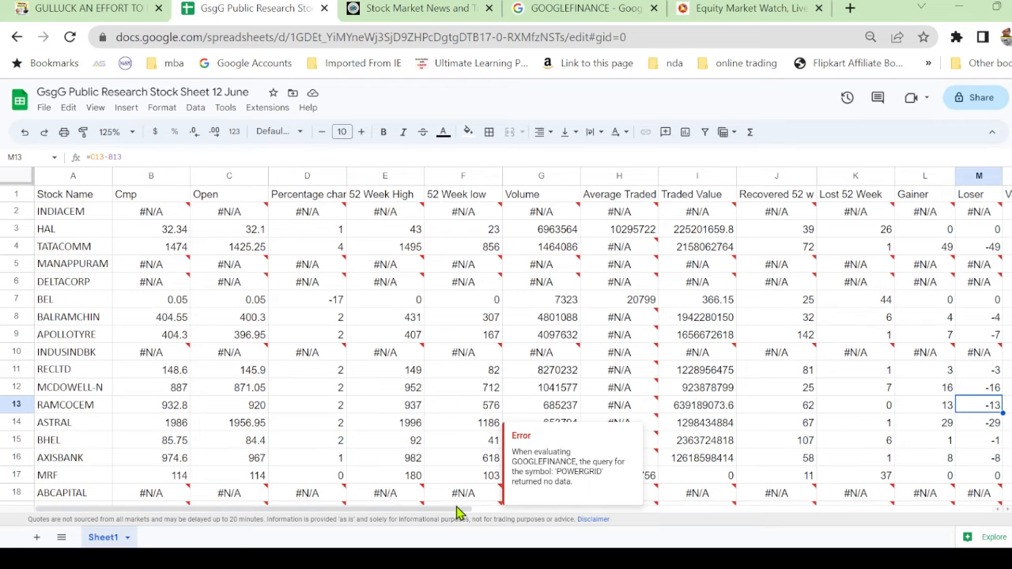
# Step: Enter the formula =G2-H2 in N2 under the Volume Gainer heading
pyautogui.moveTo(462, 514); pyautogui.dragTo(698, 544)
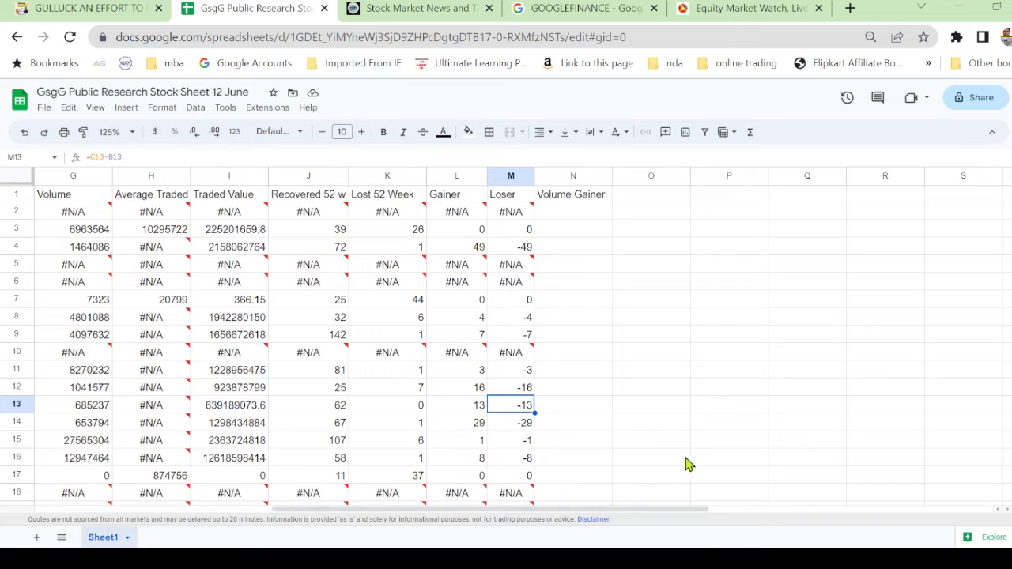
pyautogui.click(574, 195)
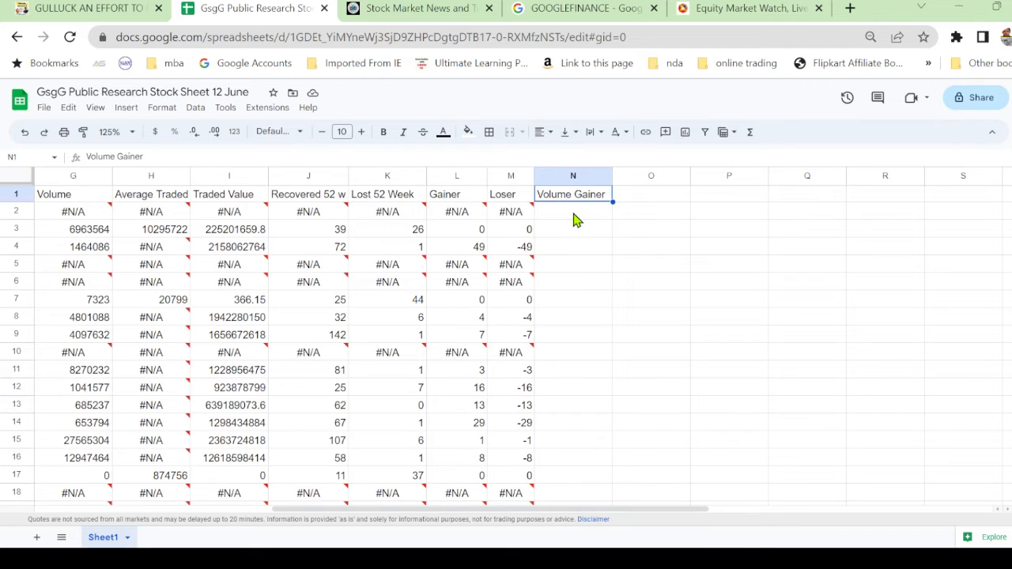
pyautogui.click(574, 214)
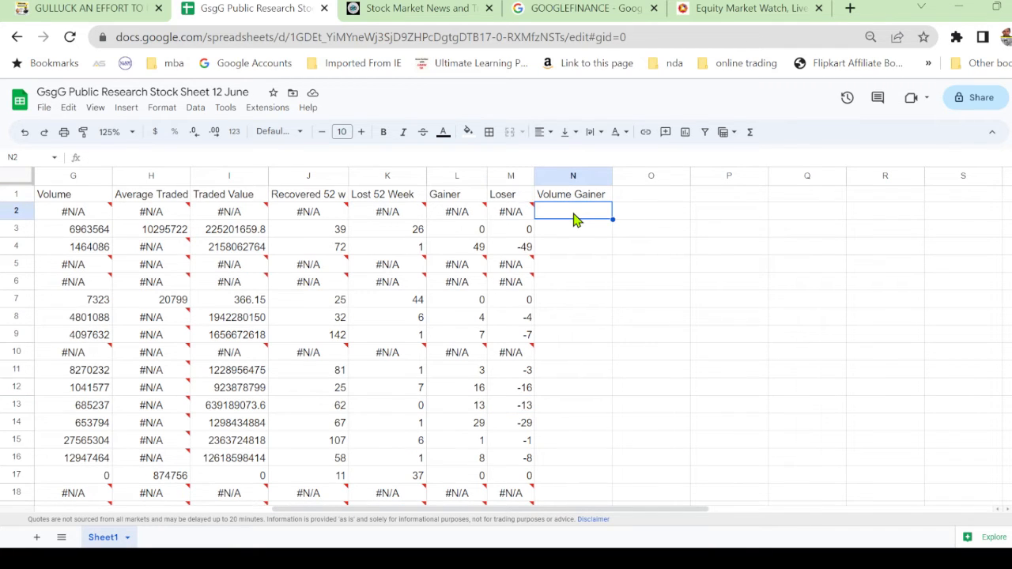
pyautogui.write('=')
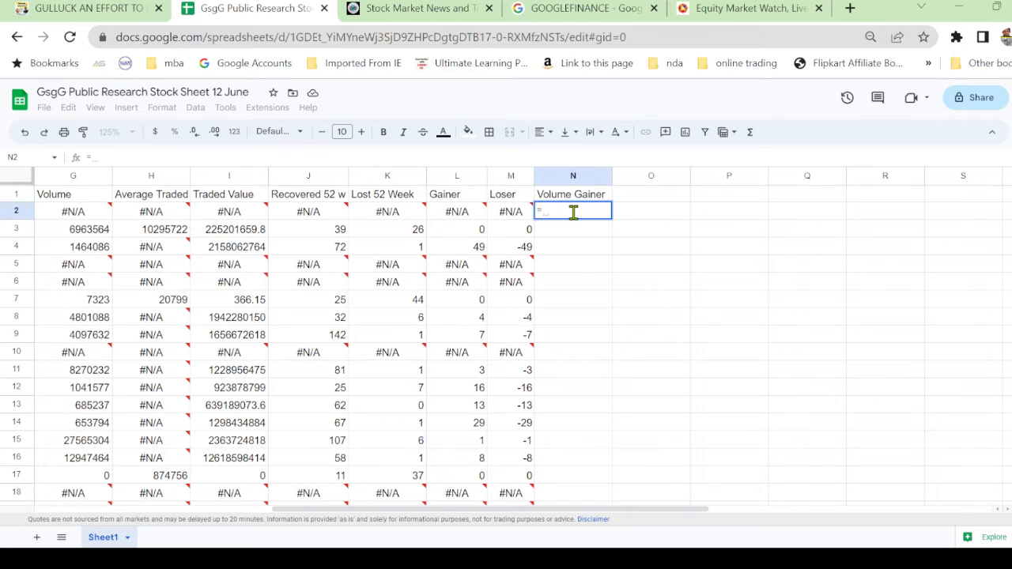
pyautogui.click(71, 213)
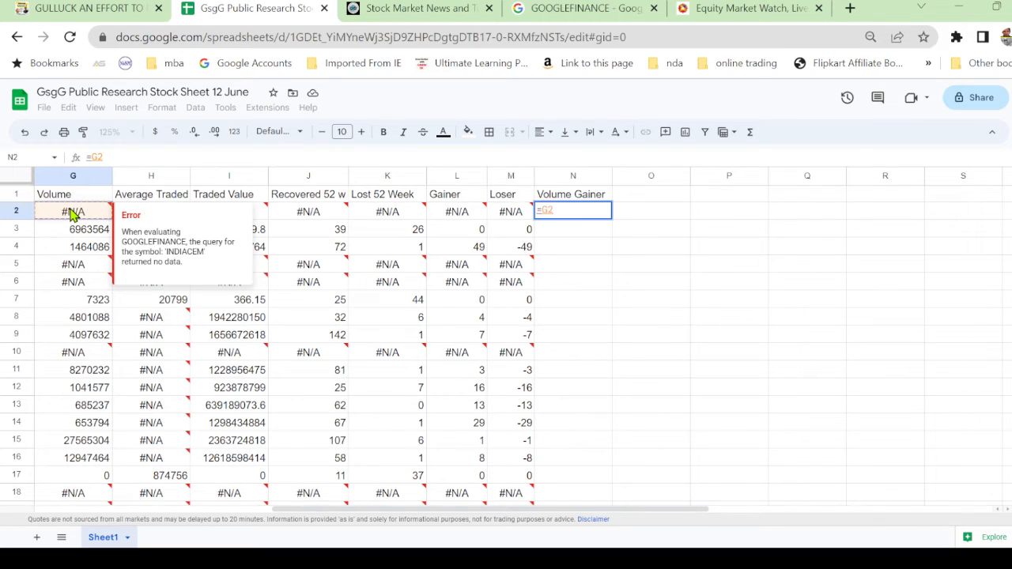
pyautogui.write('-')
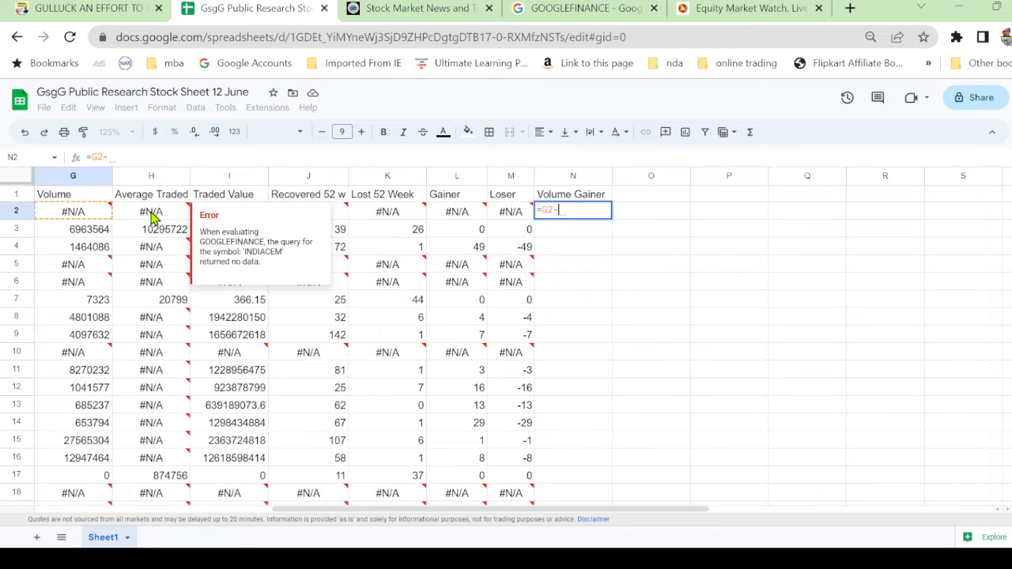
pyautogui.click(153, 218)
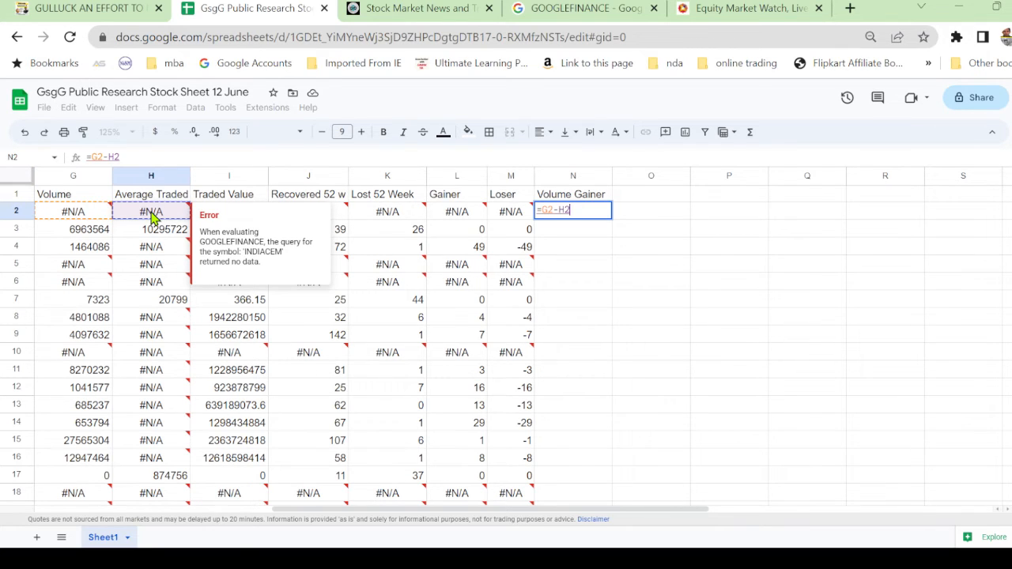
pyautogui.press('Return')
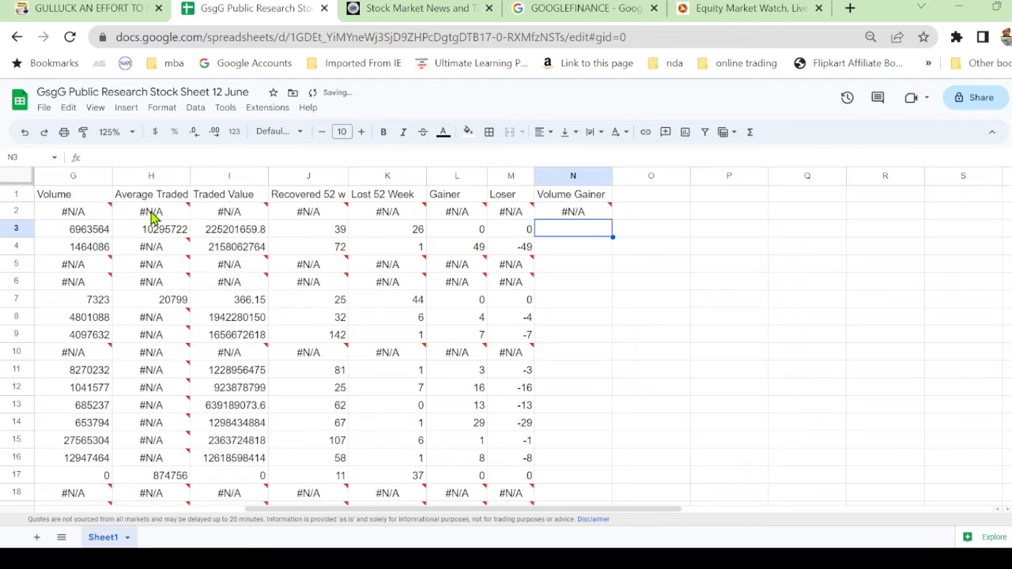
# Step: Fill the Volume Gainer formula from N2 down to N188 for all remaining stocks
pyautogui.click(596, 224)
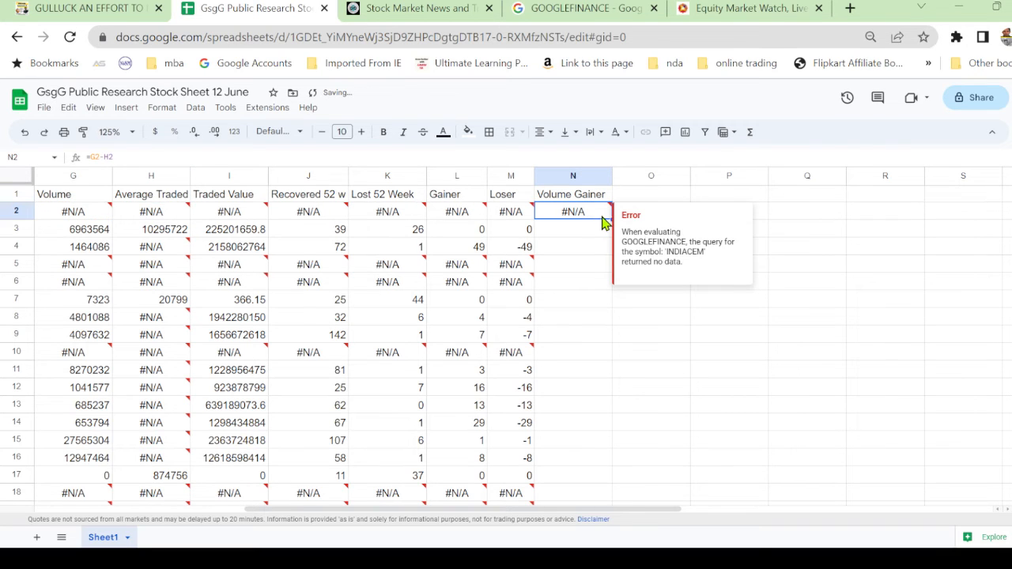
pyautogui.moveTo(611, 218); pyautogui.dragTo(576, 276)
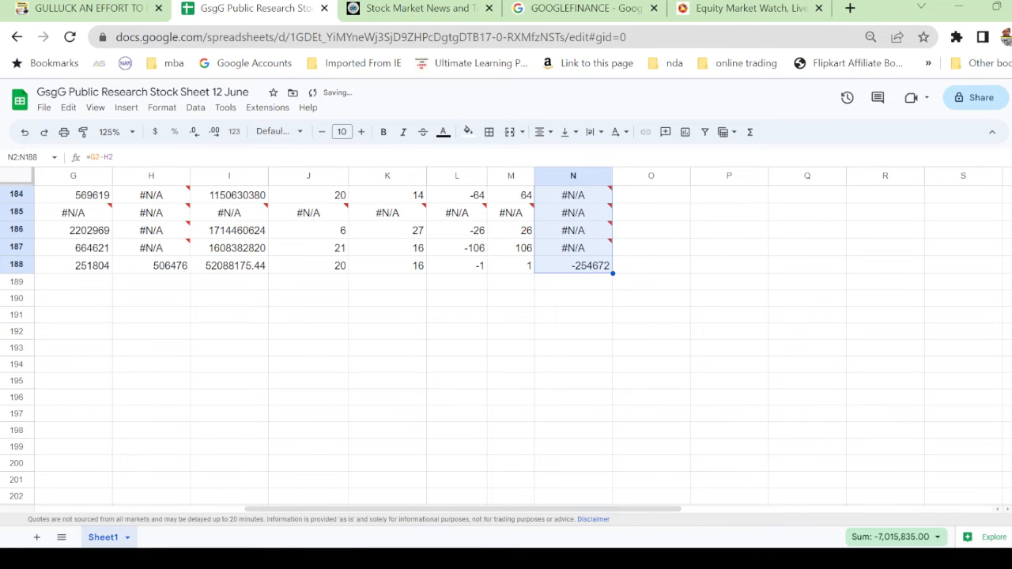
pyautogui.scroll(20, 506, 341)
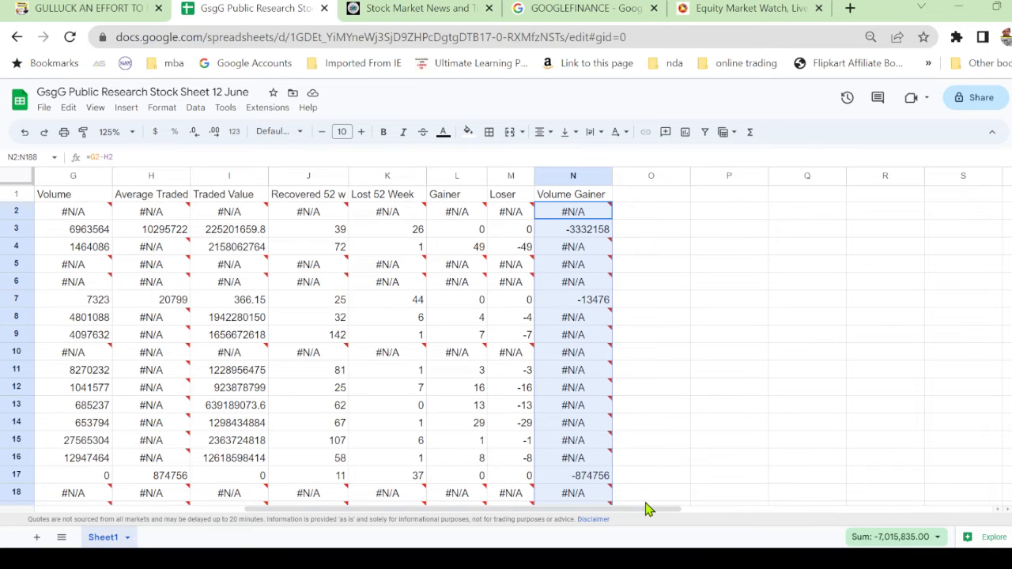
# Step: Try to sort the whole sheet by the Gainer column in A to Z order
pyautogui.moveTo(495, 518); pyautogui.dragTo(273, 520)
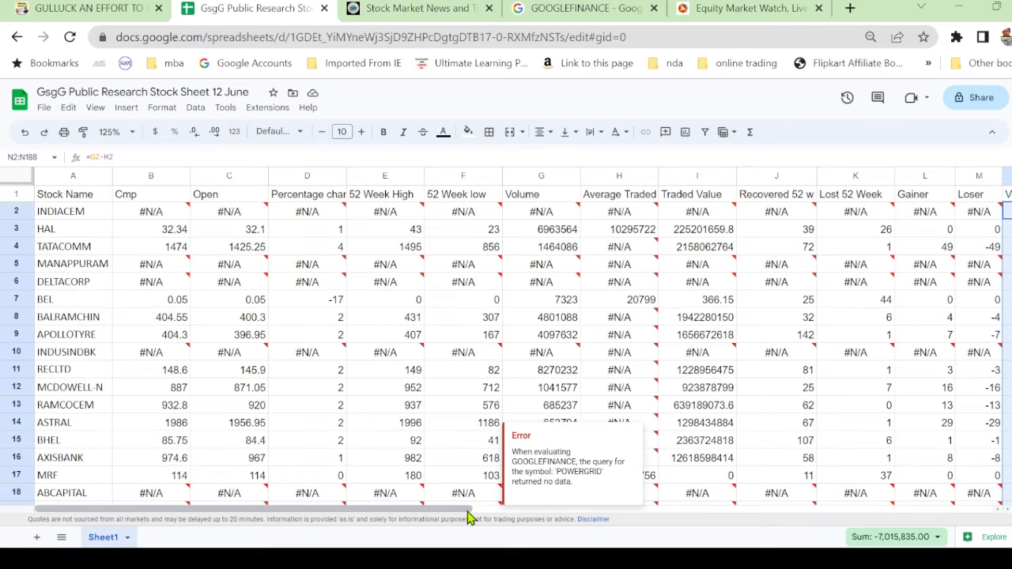
pyautogui.moveTo(469, 518); pyautogui.dragTo(542, 518)
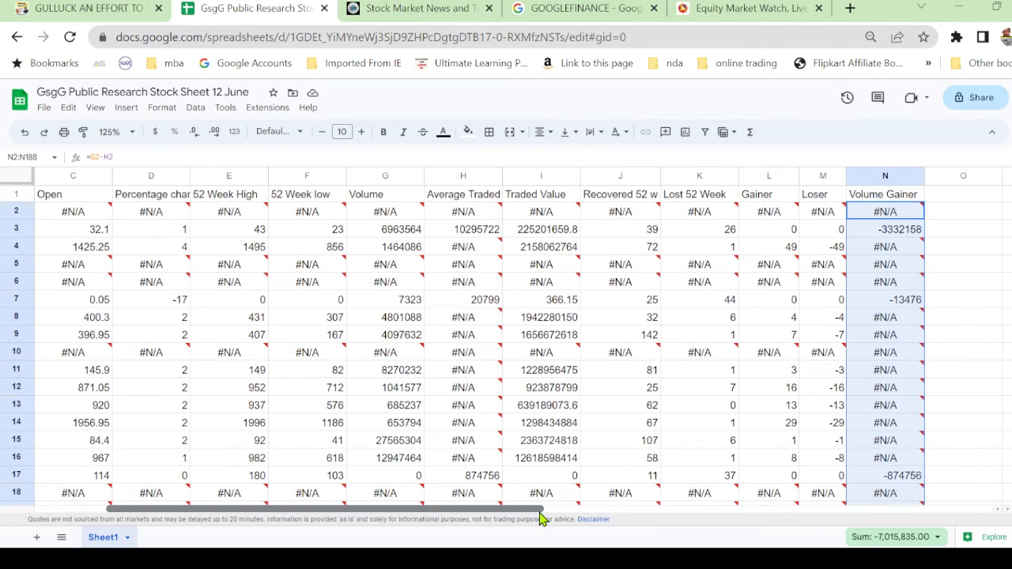
pyautogui.click(768, 175)
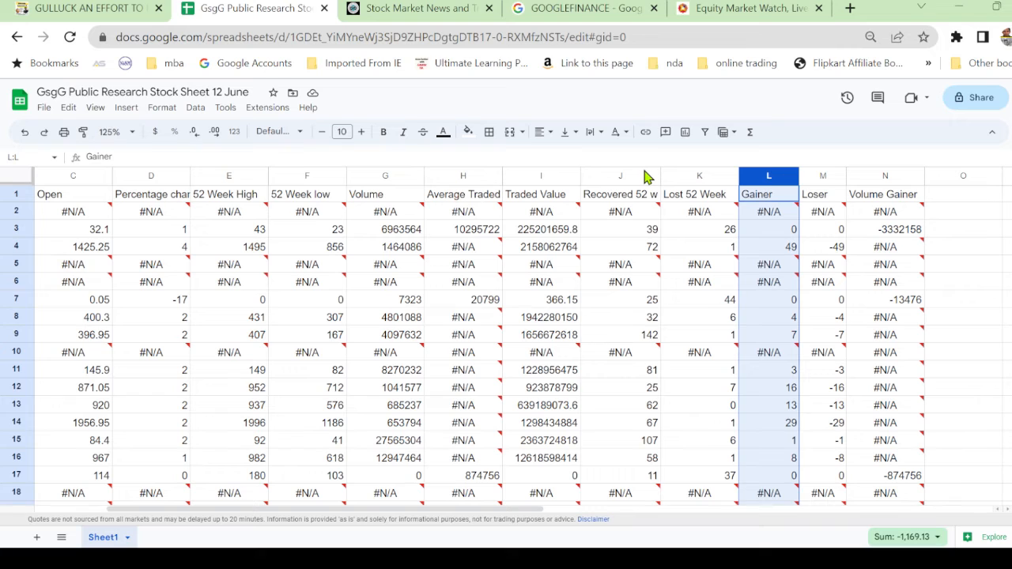
pyautogui.click(45, 110)
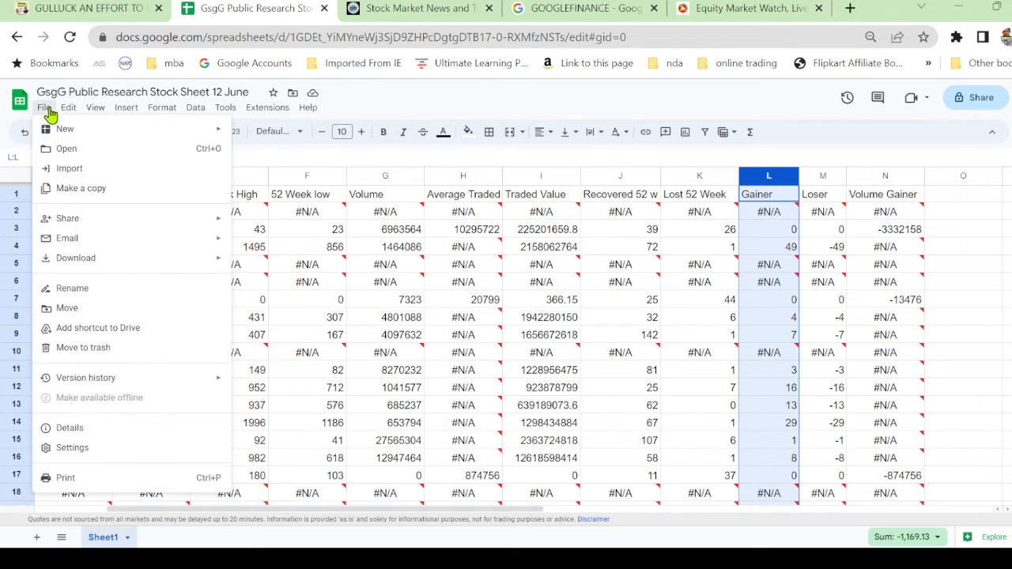
pyautogui.moveTo(162, 113)
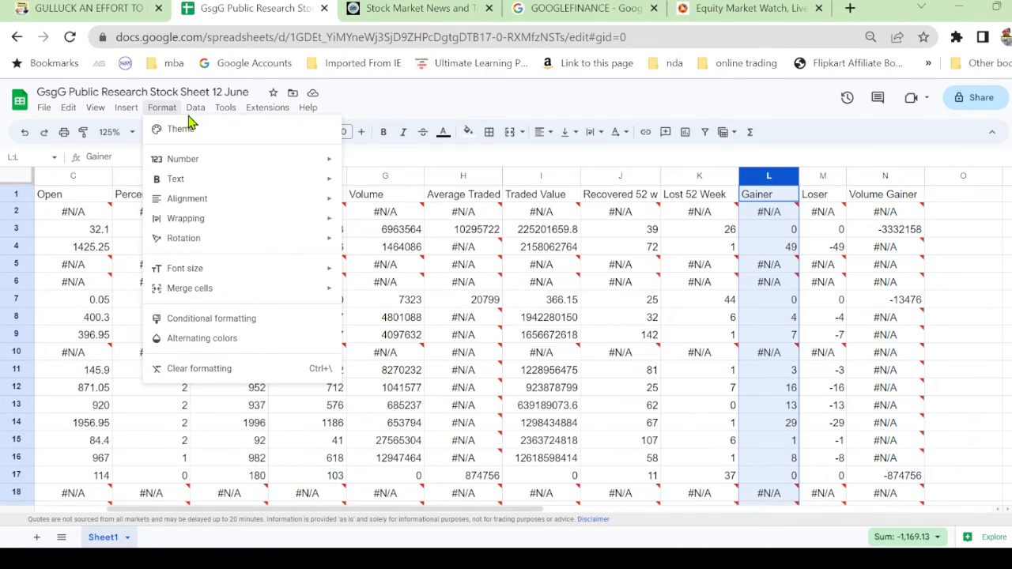
pyautogui.moveTo(197, 116)
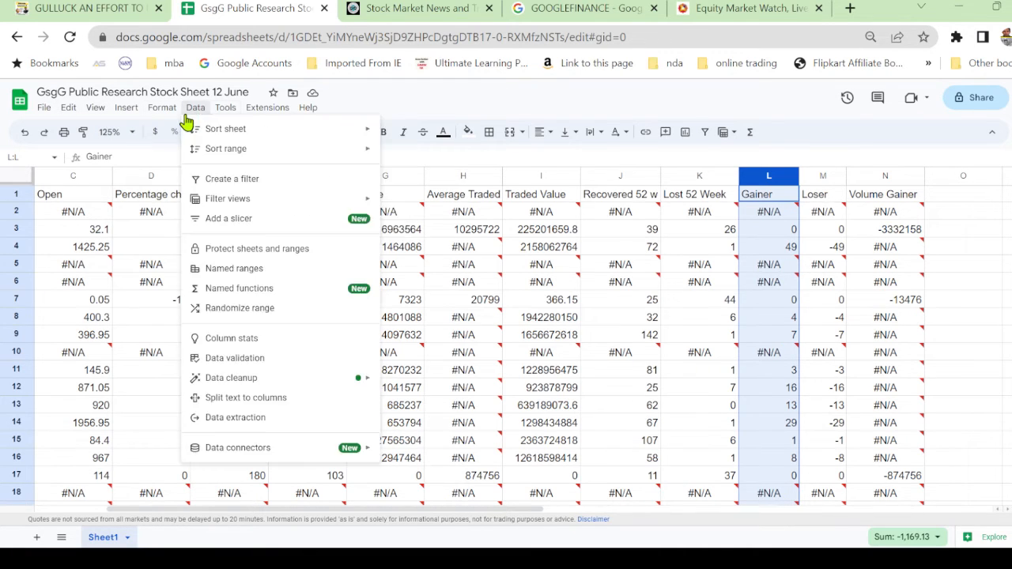
pyautogui.moveTo(194, 135)
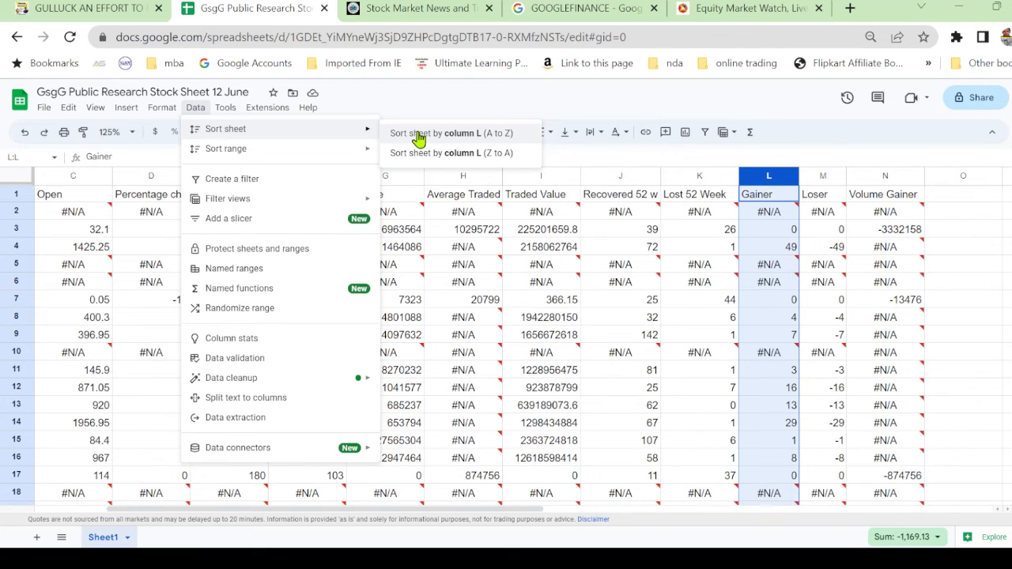
pyautogui.click(418, 136)
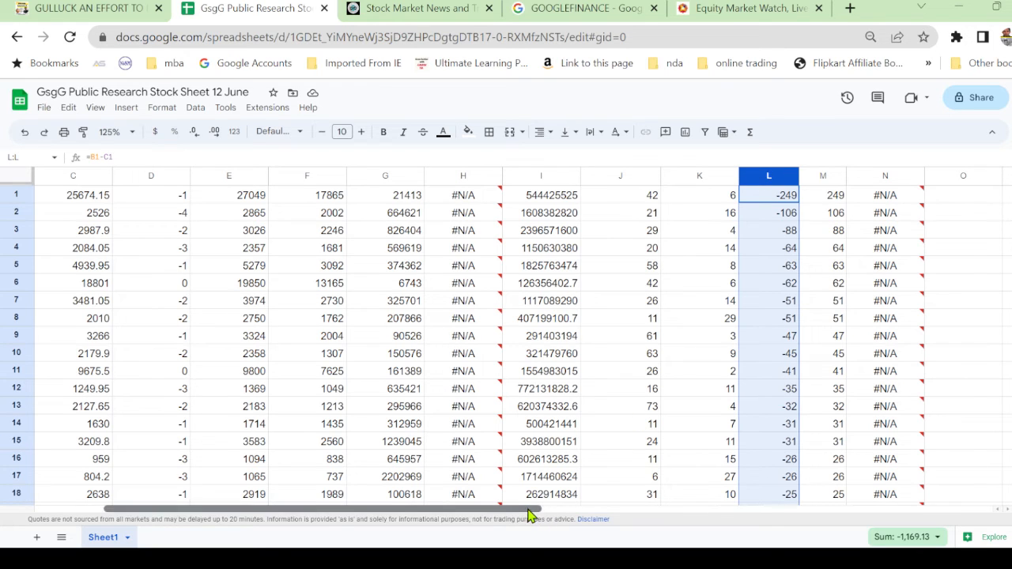
pyautogui.moveTo(530, 515); pyautogui.dragTo(327, 529)
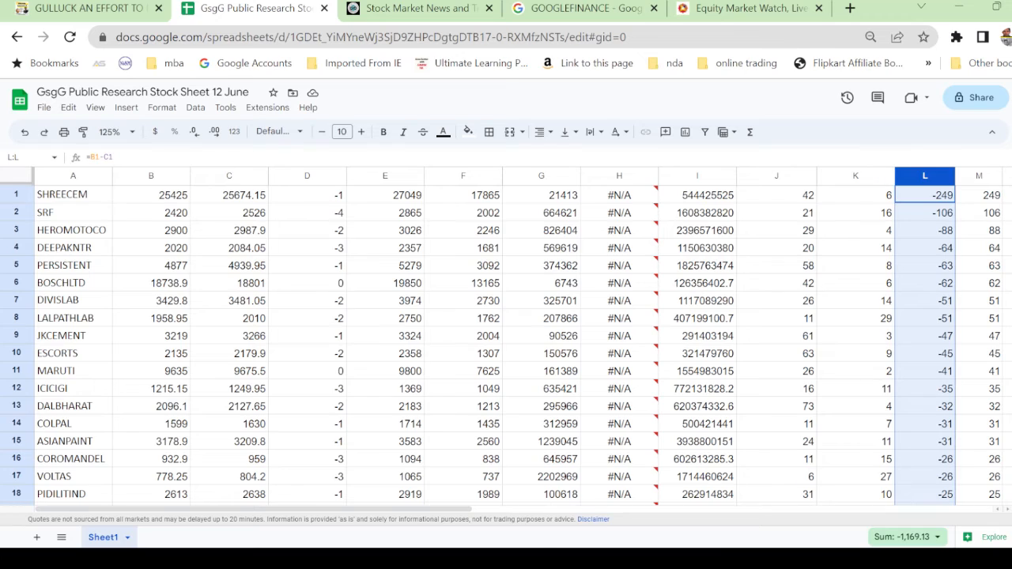
pyautogui.moveTo(1011, 198); pyautogui.dragTo(1008, 255)
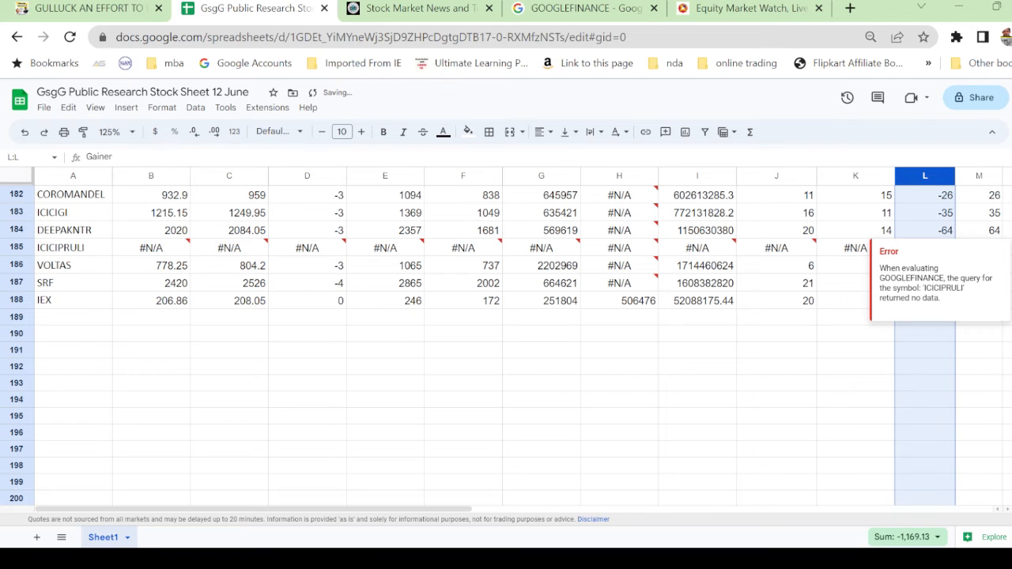
pyautogui.moveTo(1009, 255); pyautogui.dragTo(1009, 143)
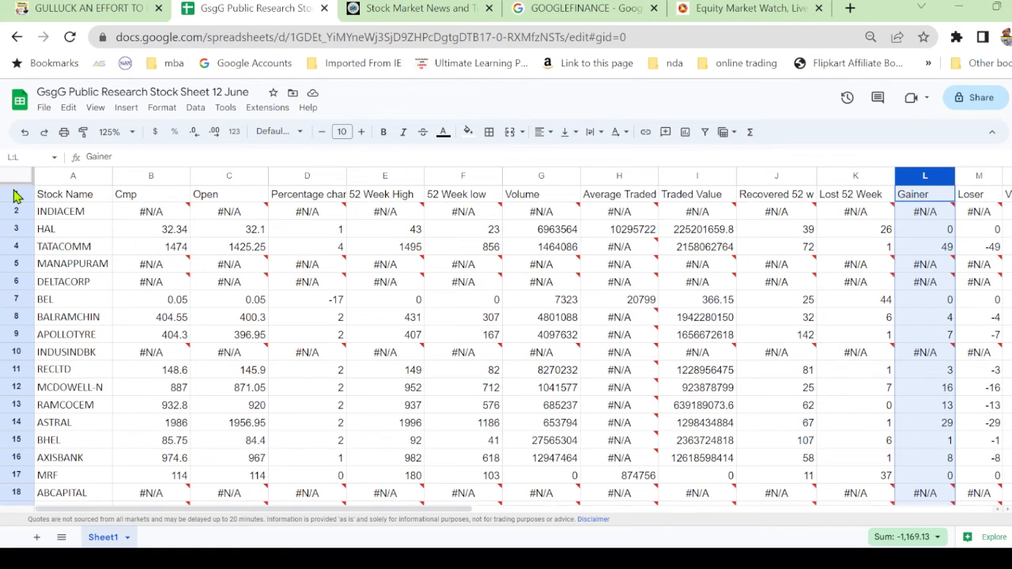
# Step: Freeze row 1 with the column headings above the stock list
pyautogui.moveTo(12, 180); pyautogui.dragTo(14, 198)
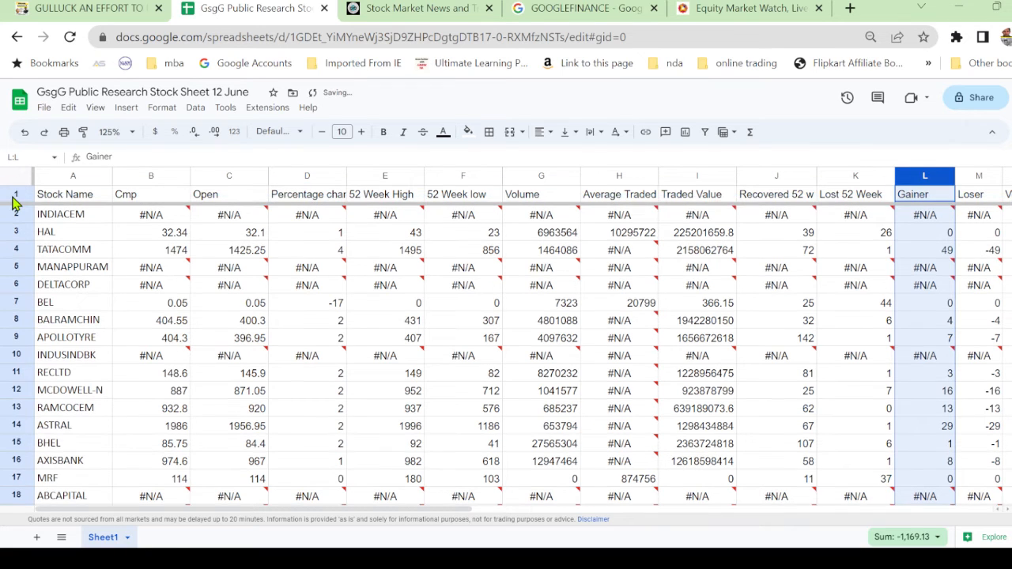
pyautogui.click(384, 359)
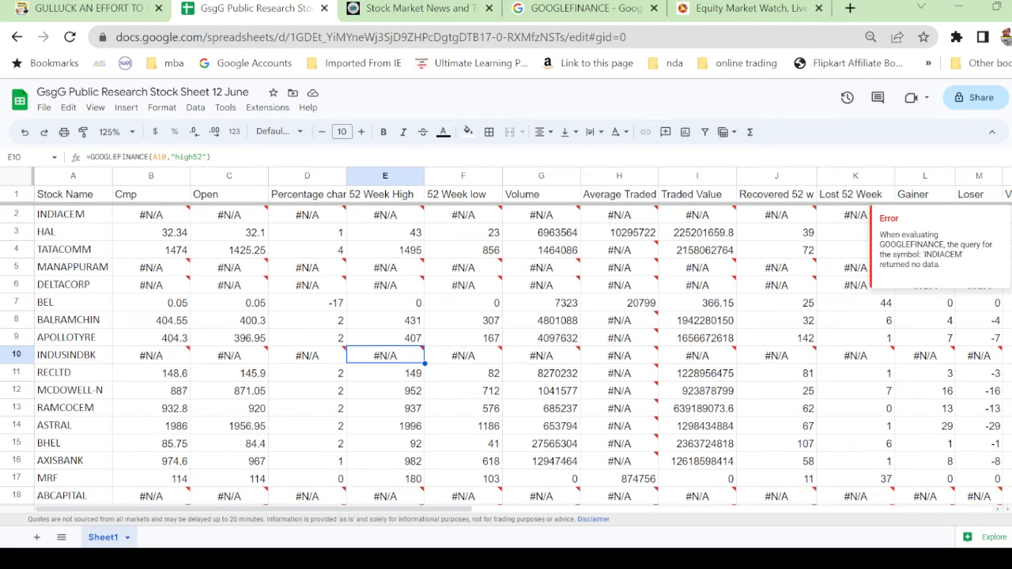
pyautogui.scroll(-11, 507, 356)
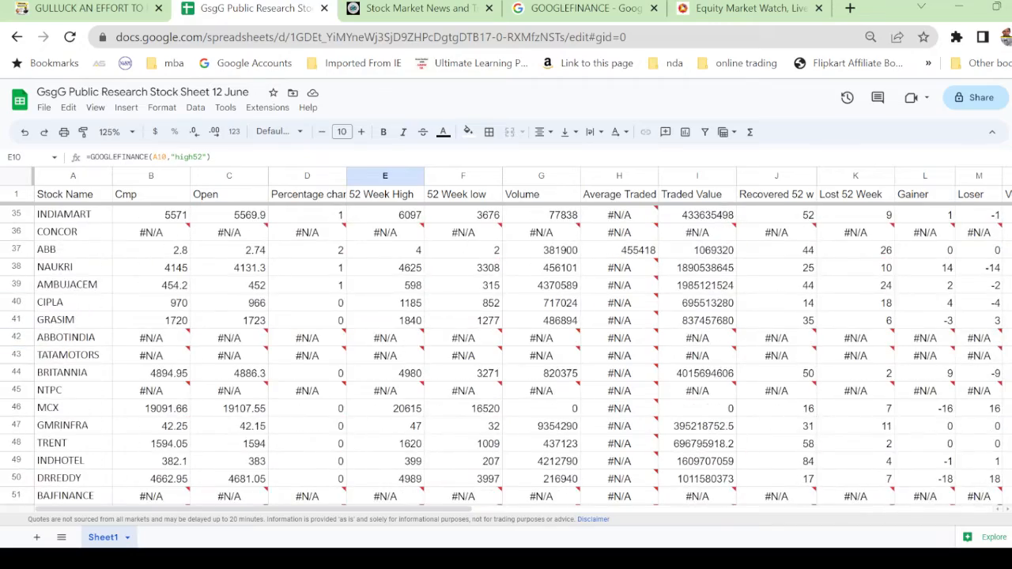
pyautogui.scroll(-9, 506, 356)
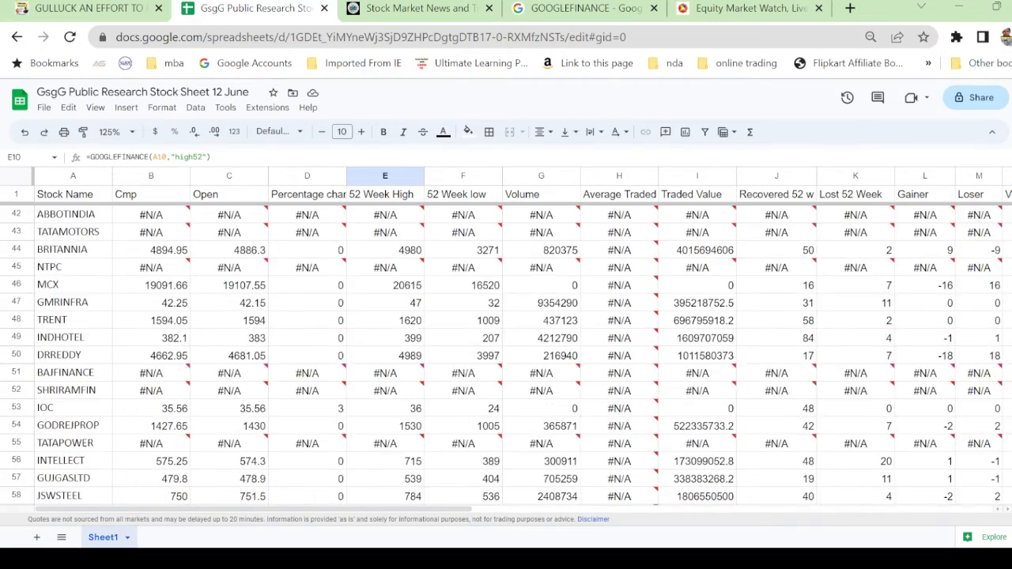
pyautogui.scroll(-20, 506, 356)
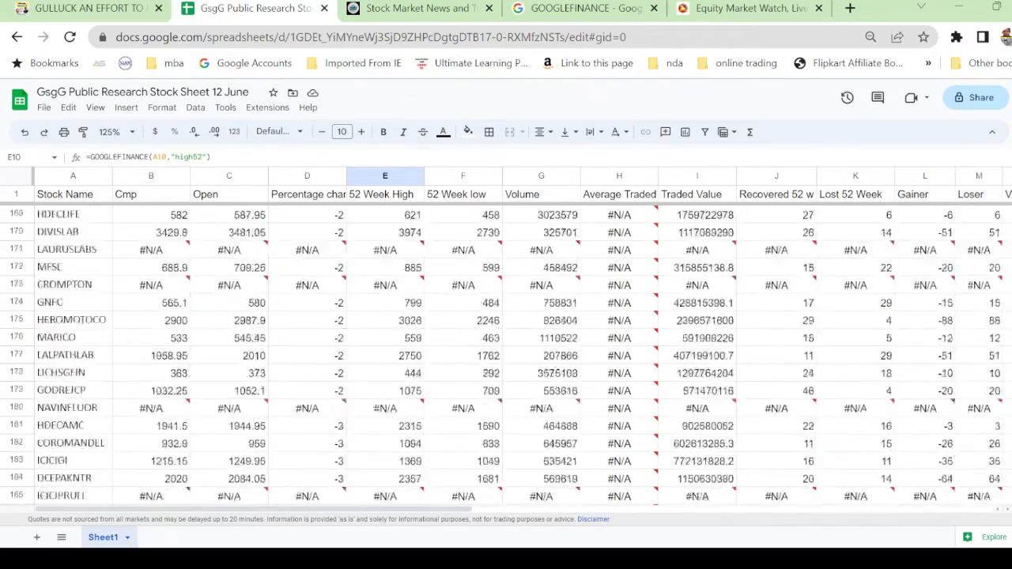
pyautogui.scroll(20, 506, 356)
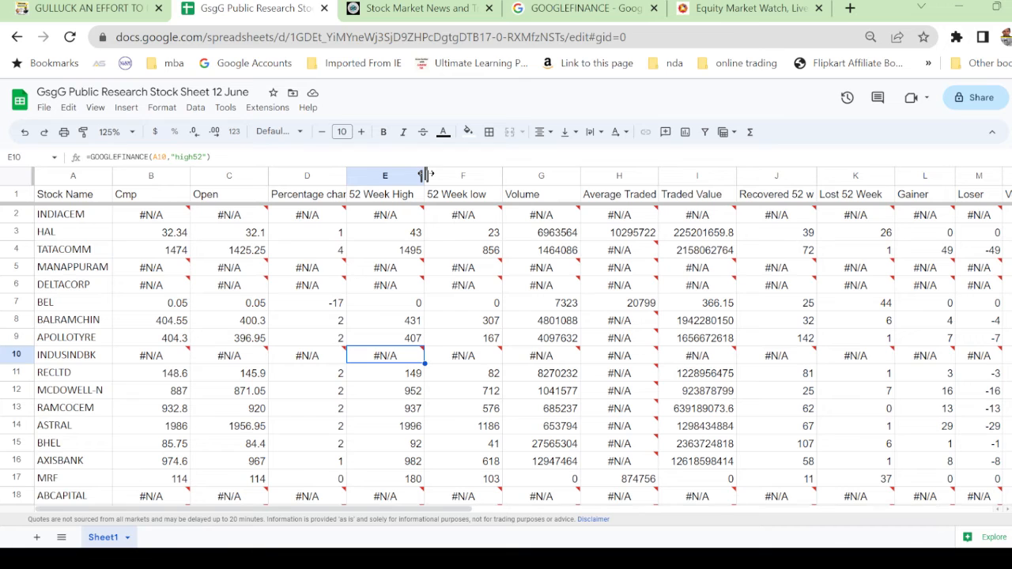
# Step: Narrow the 52 Week High column and the percentage change column
pyautogui.moveTo(425, 175); pyautogui.dragTo(408, 174)
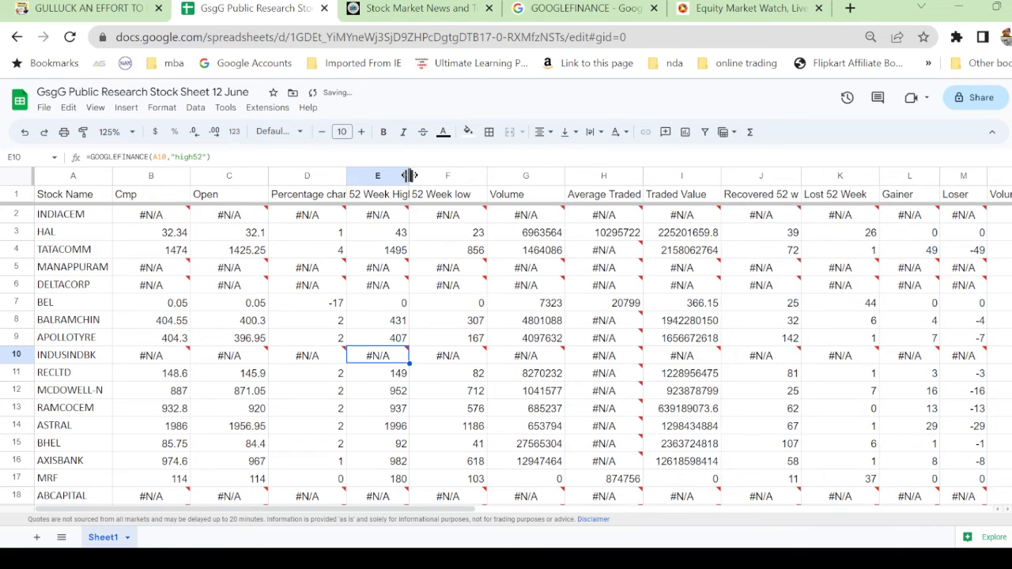
pyautogui.moveTo(346, 175); pyautogui.dragTo(311, 190)
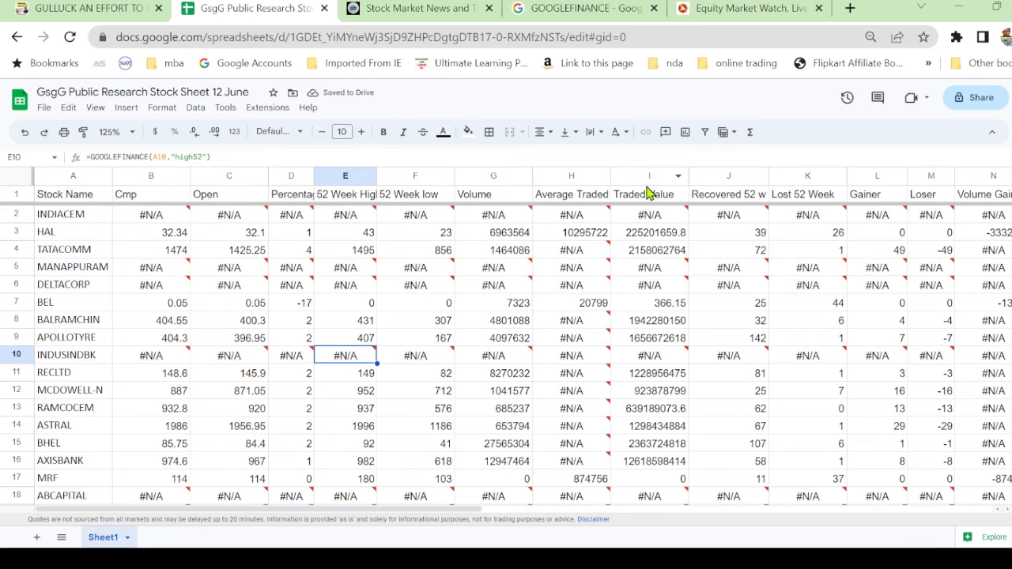
pyautogui.moveTo(669, 218)
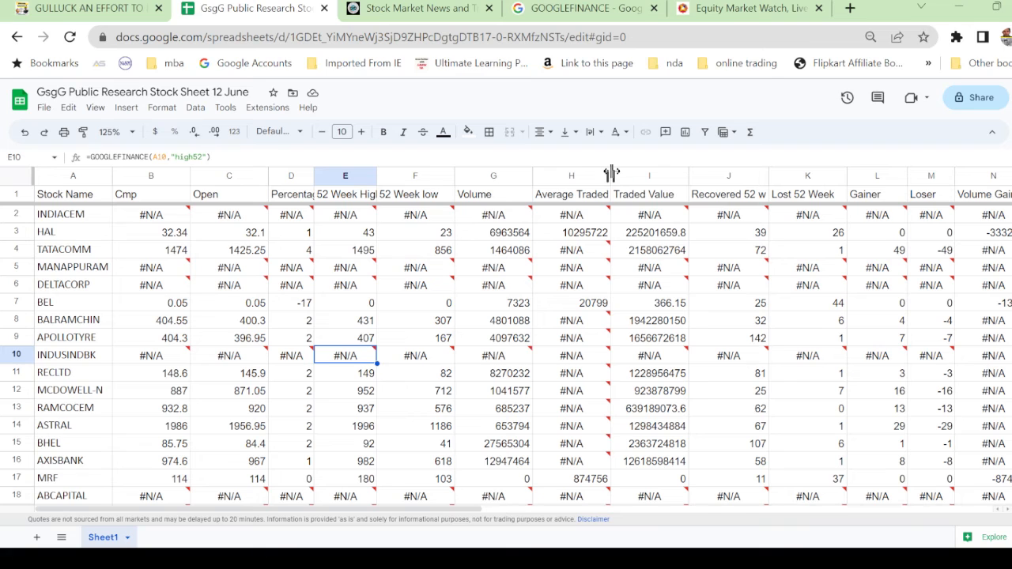
# Step: Widen the Average Traded Volume column to fit its heading and narrow the Traded Value, Recovered 52 week, Lost 52 Week and Gainer columns
pyautogui.moveTo(610, 175); pyautogui.dragTo(652, 174)
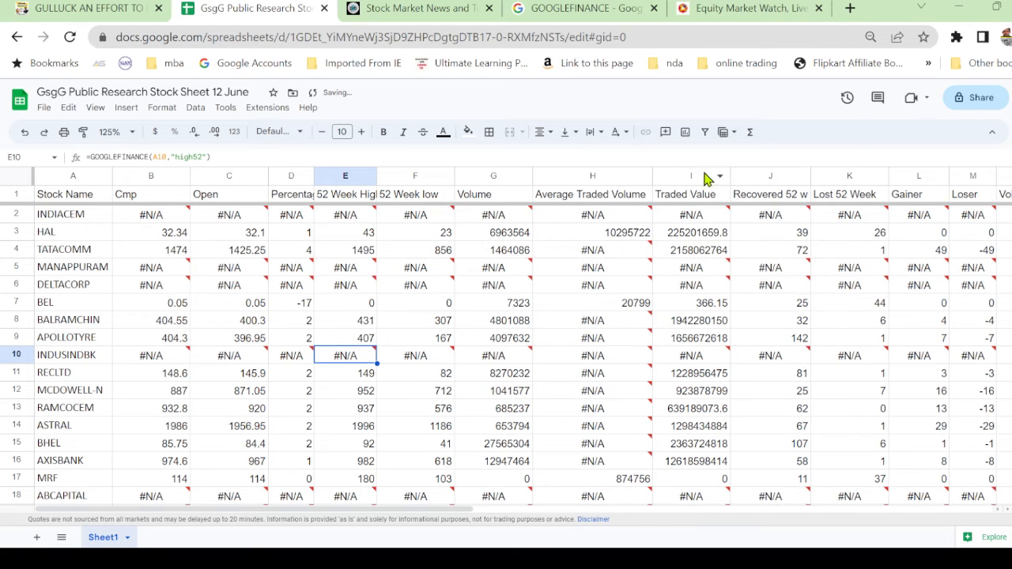
pyautogui.moveTo(730, 176); pyautogui.dragTo(723, 176)
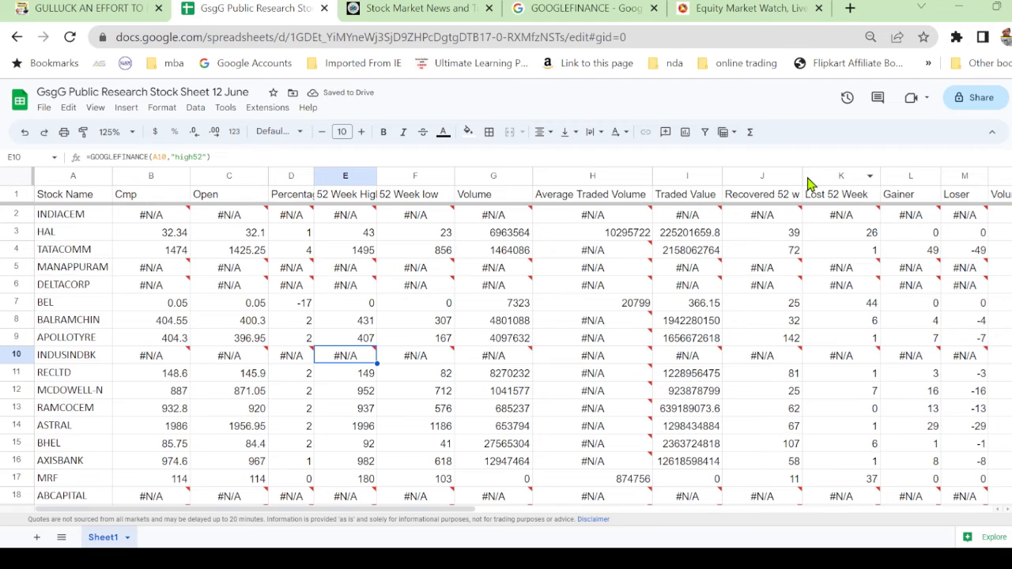
pyautogui.moveTo(803, 176); pyautogui.dragTo(773, 193)
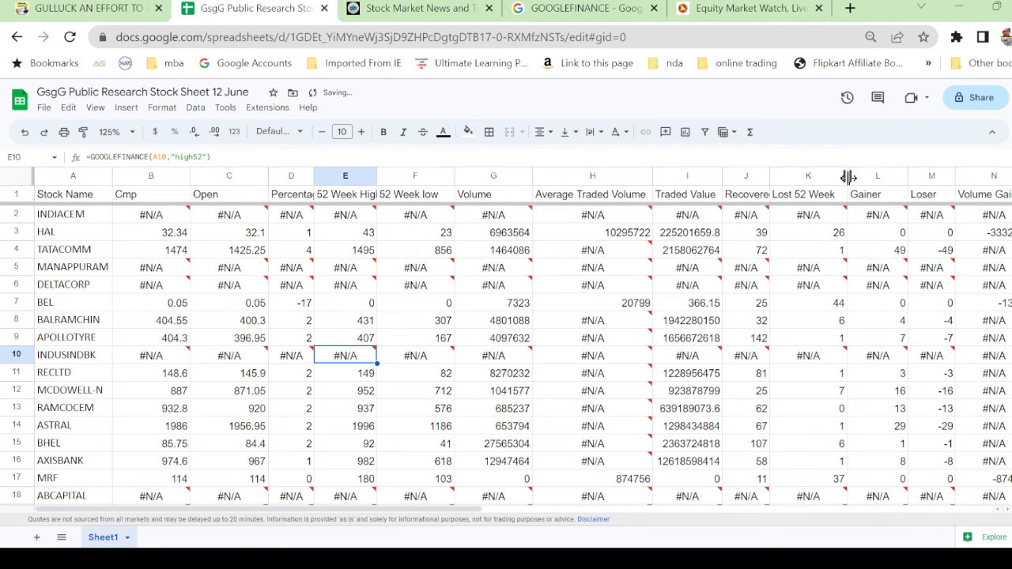
pyautogui.moveTo(848, 177)
pyautogui.mouseDown()
pyautogui.moveTo(814, 180)
pyautogui.moveTo(874, 177)
pyautogui.moveTo(855, 177)
pyautogui.mouseUp()
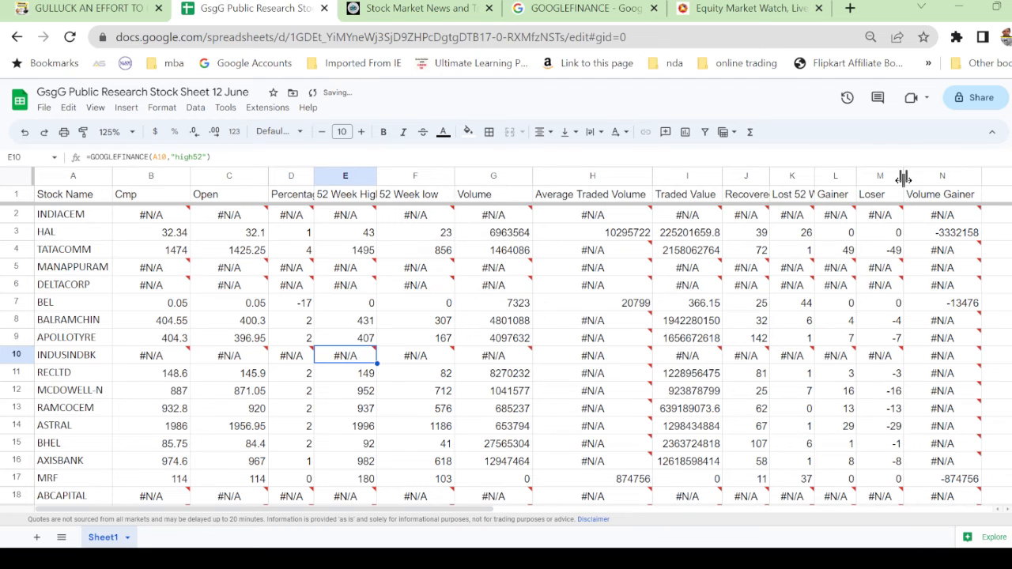
# Step: Narrow the Loser column and the Lost 52 Week column
pyautogui.moveTo(903, 178); pyautogui.dragTo(889, 178)
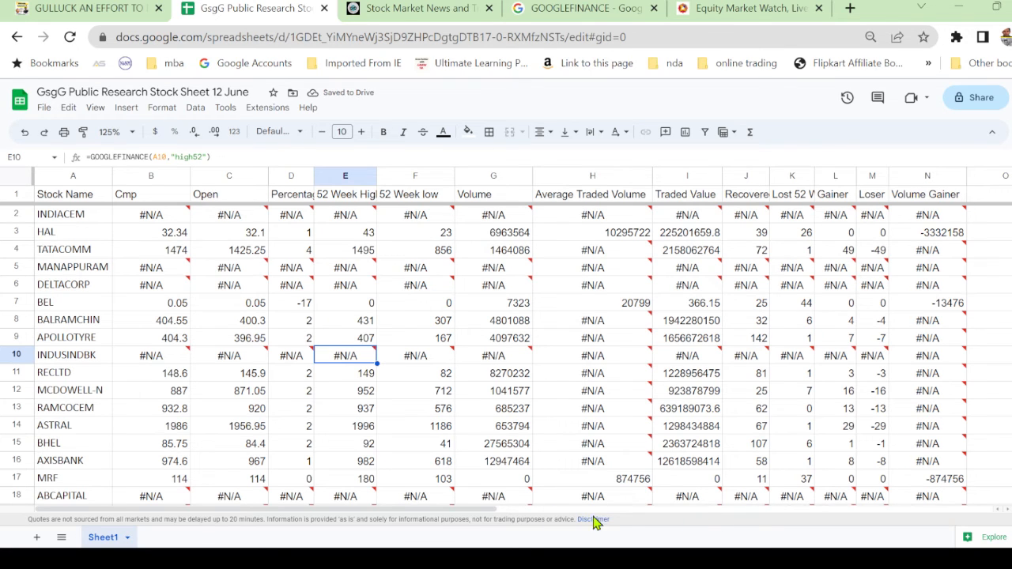
pyautogui.moveTo(472, 519); pyautogui.dragTo(364, 537)
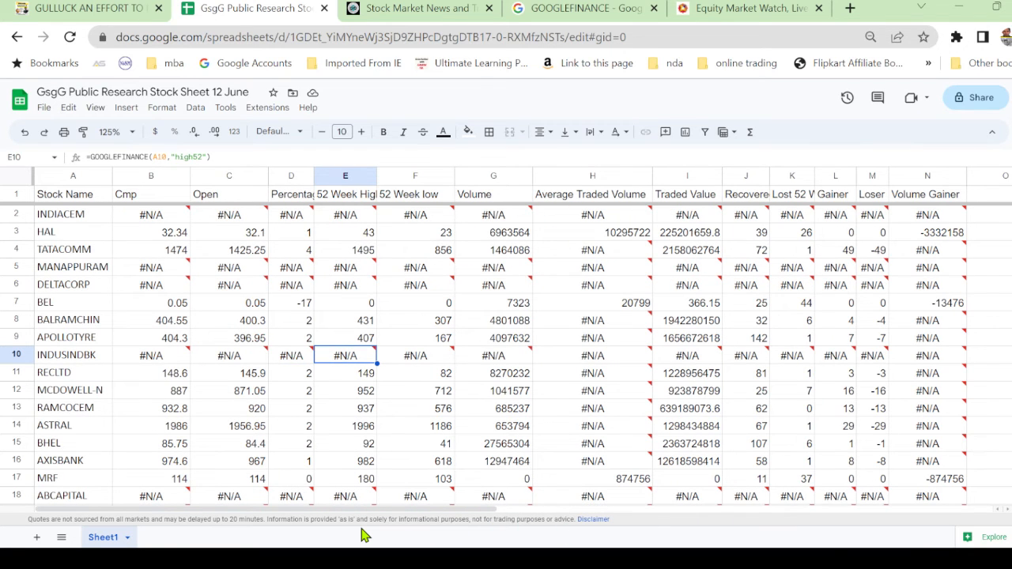
pyautogui.doubleClick(816, 175)
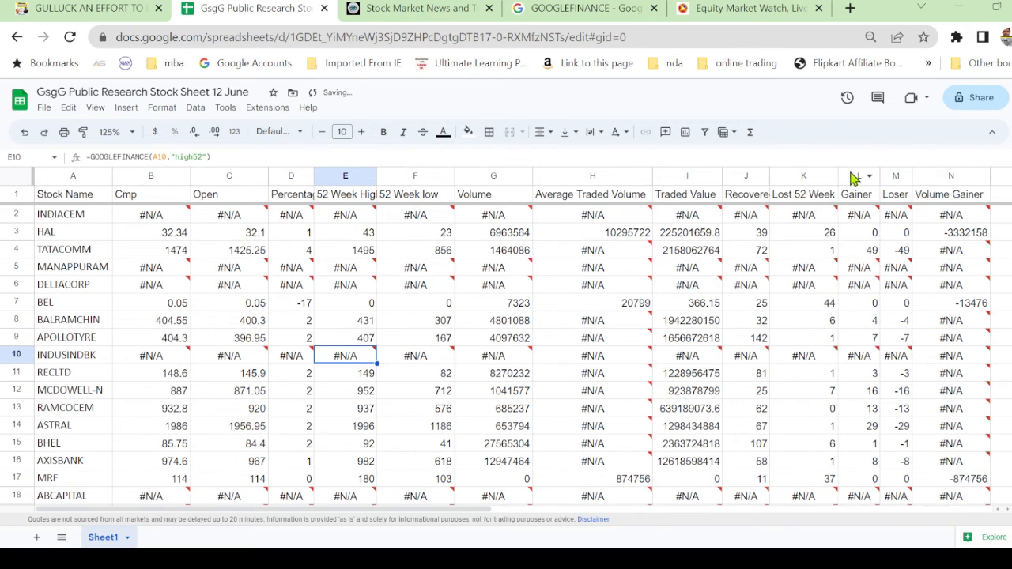
pyautogui.moveTo(837, 175); pyautogui.dragTo(807, 174)
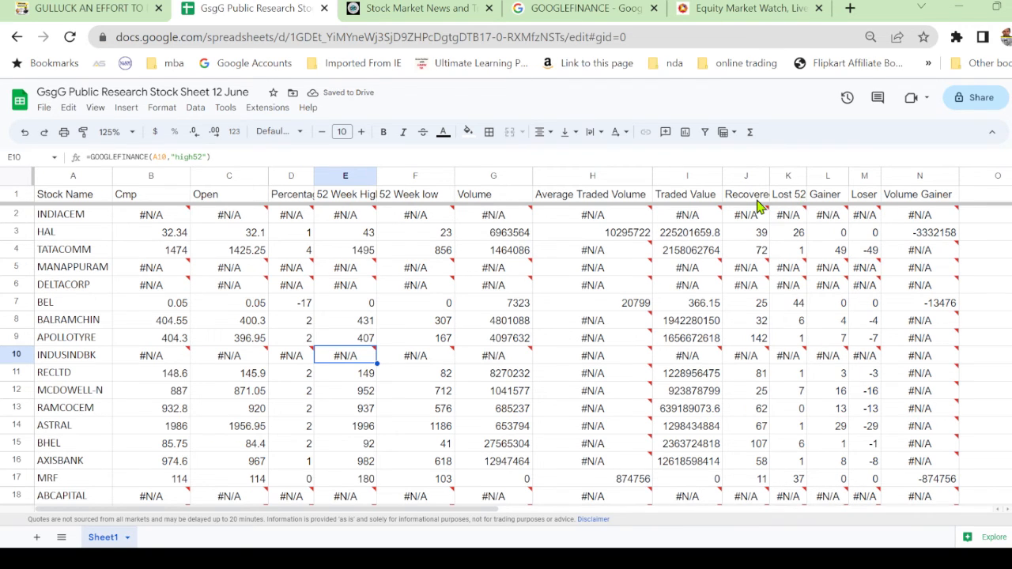
# Step: Sort the whole sheet by the Recovered 52 w column in A to Z order
pyautogui.click(195, 108)
pyautogui.moveTo(226, 129)
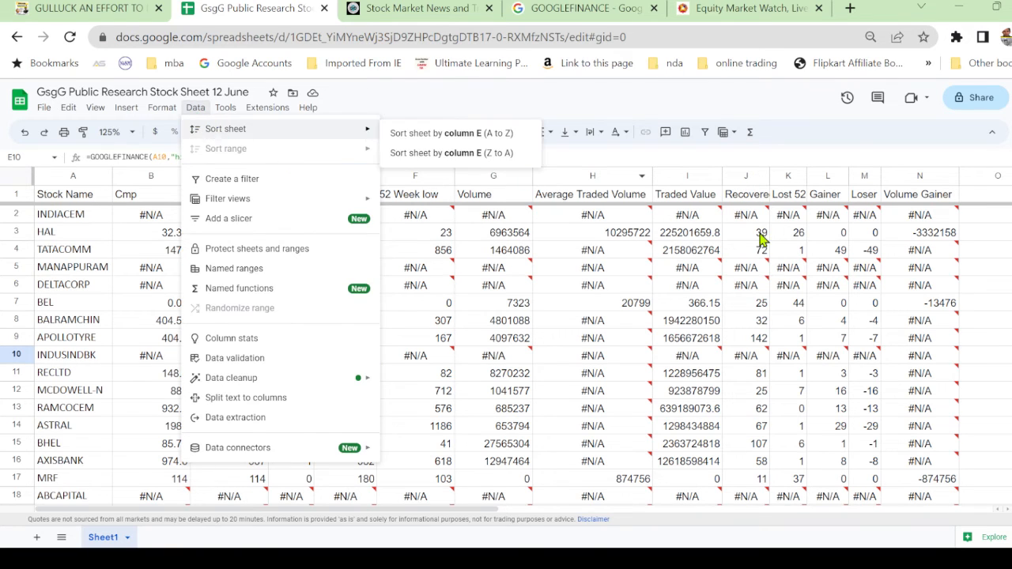
pyautogui.click(789, 177)
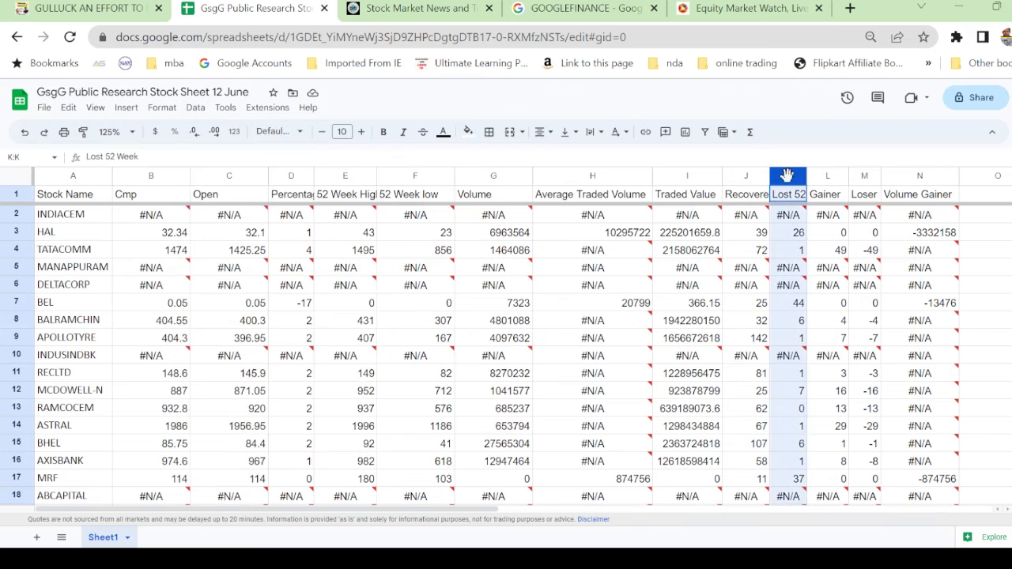
pyautogui.click(745, 177)
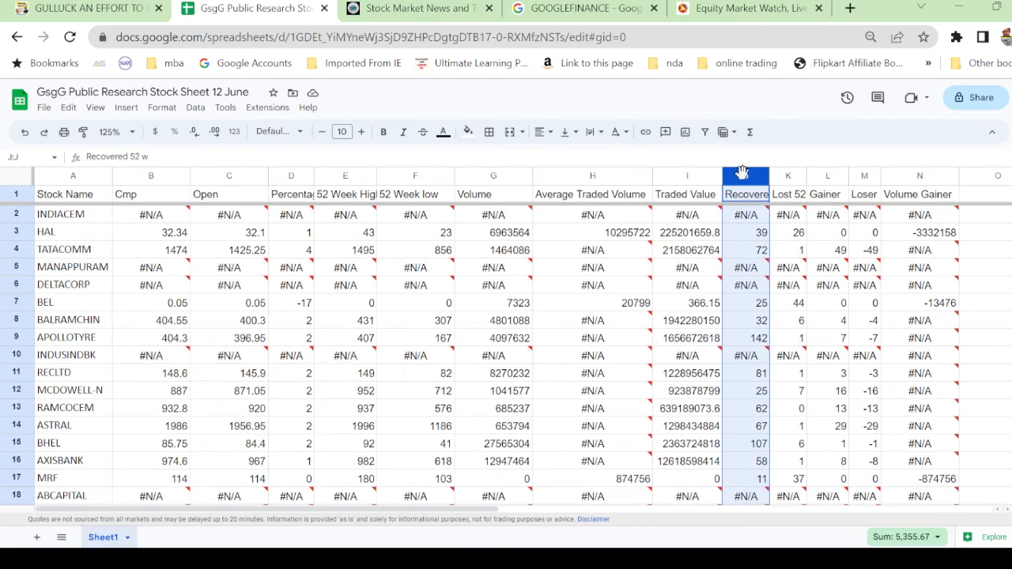
pyautogui.click(199, 108)
pyautogui.moveTo(230, 134)
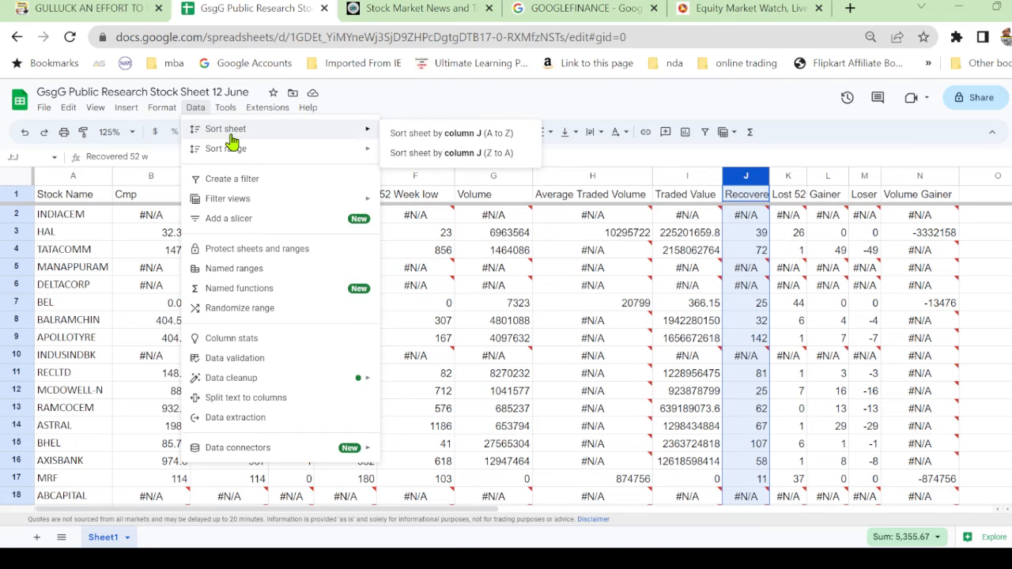
pyautogui.click(449, 139)
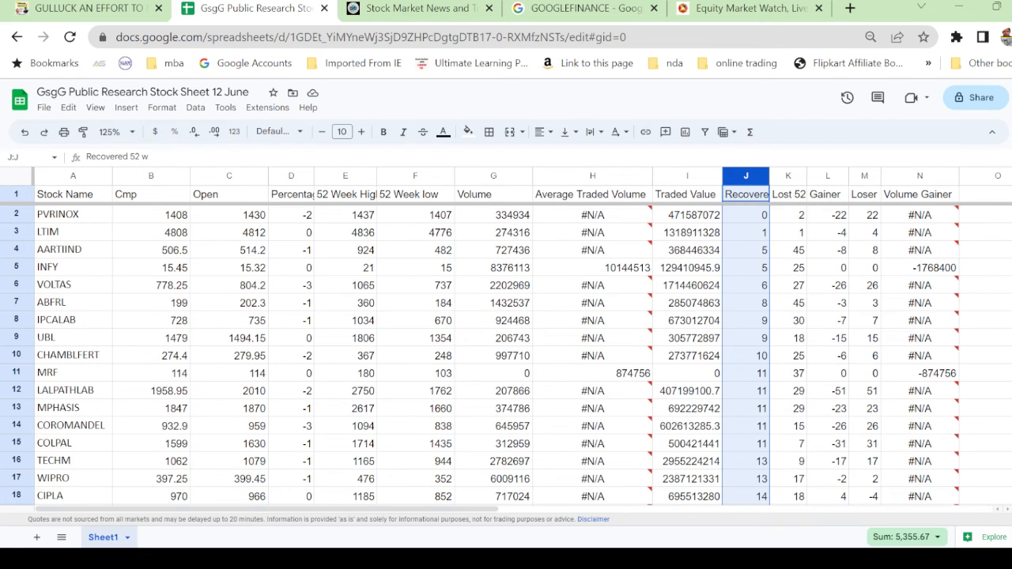
pyautogui.scroll(-20, 507, 353)
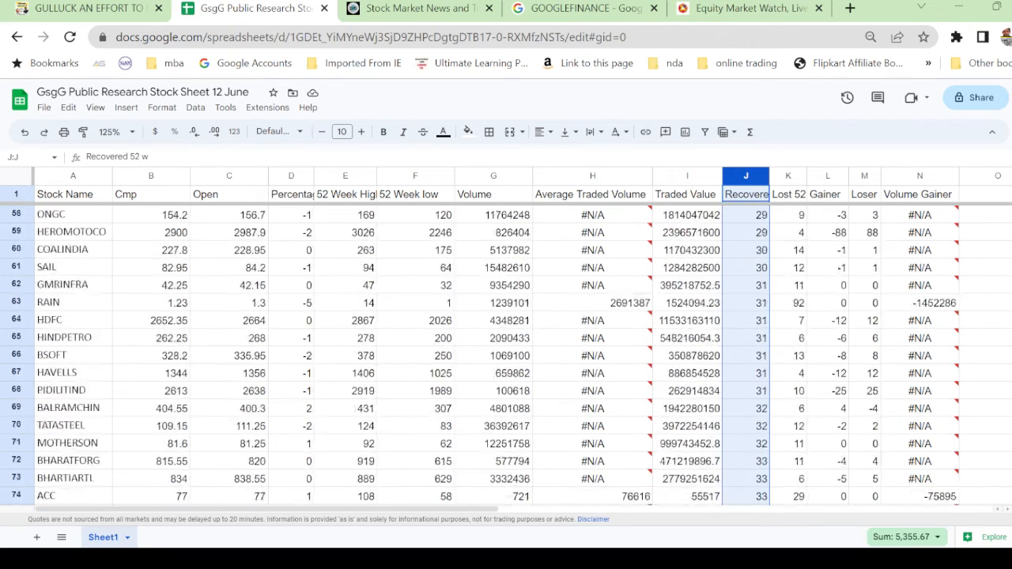
pyautogui.scroll(-1, 506, 353)
pyautogui.scroll(-10, 506, 353)
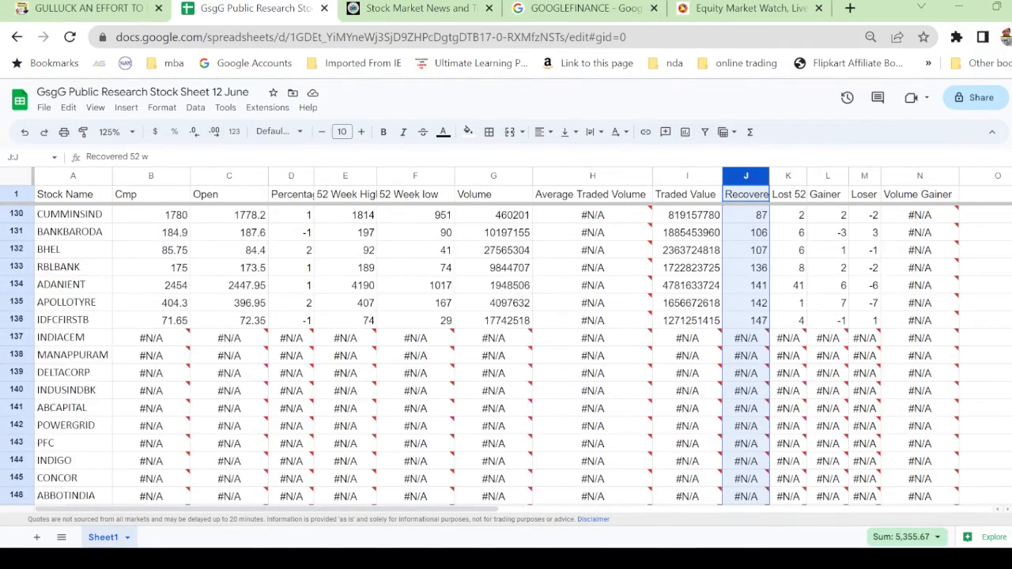
pyautogui.scroll(-9, 506, 354)
pyautogui.scroll(20, 506, 348)
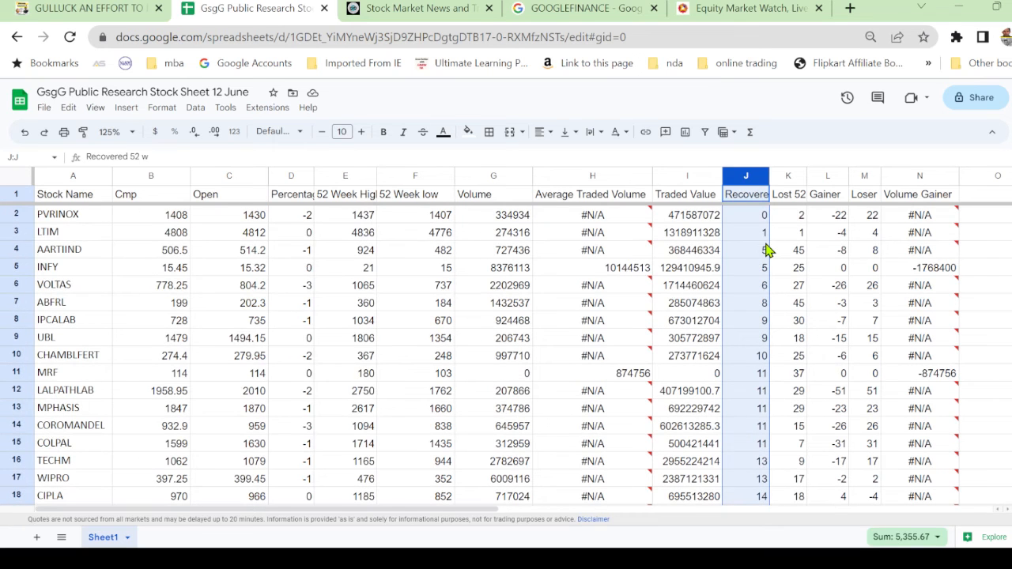
# Step: Sort the whole sheet by the Lost 52 Week column in A to Z order
pyautogui.click(790, 177)
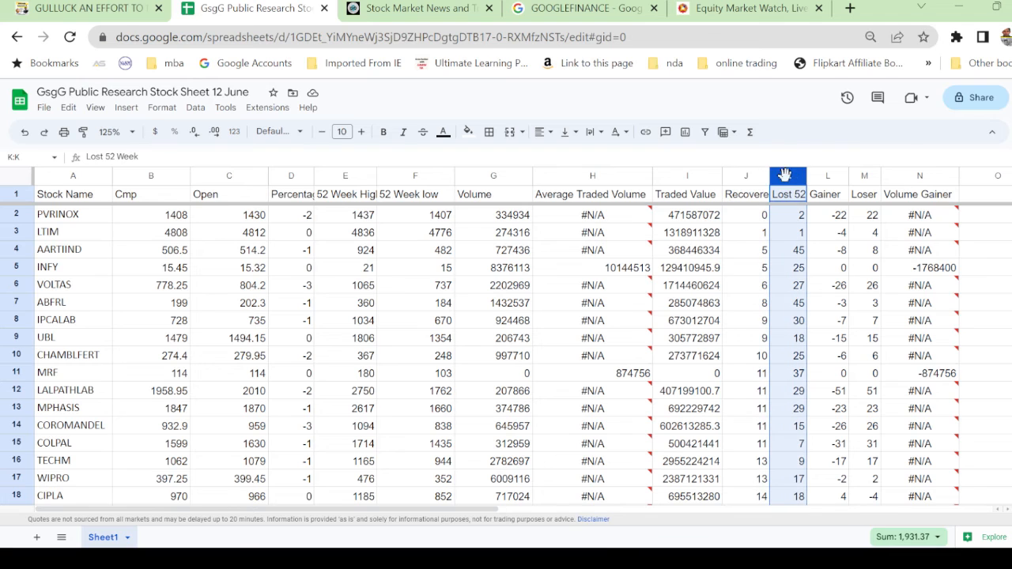
pyautogui.click(196, 108)
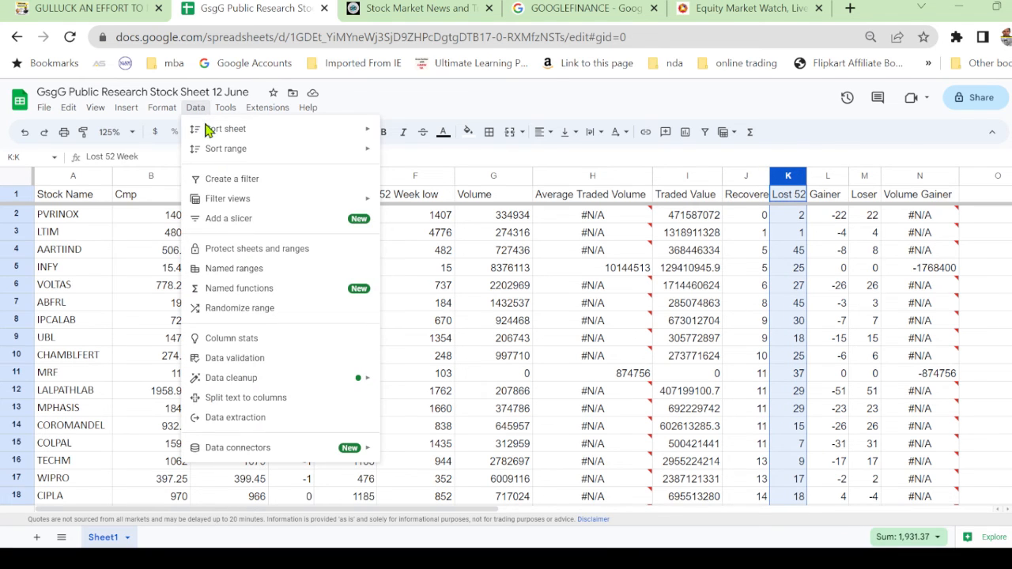
pyautogui.moveTo(228, 136)
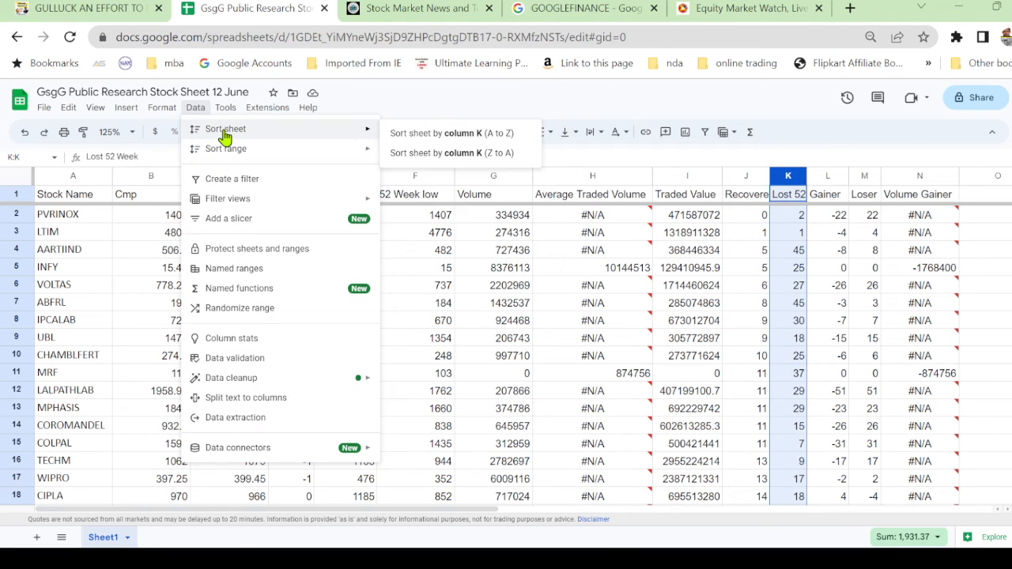
pyautogui.click(431, 135)
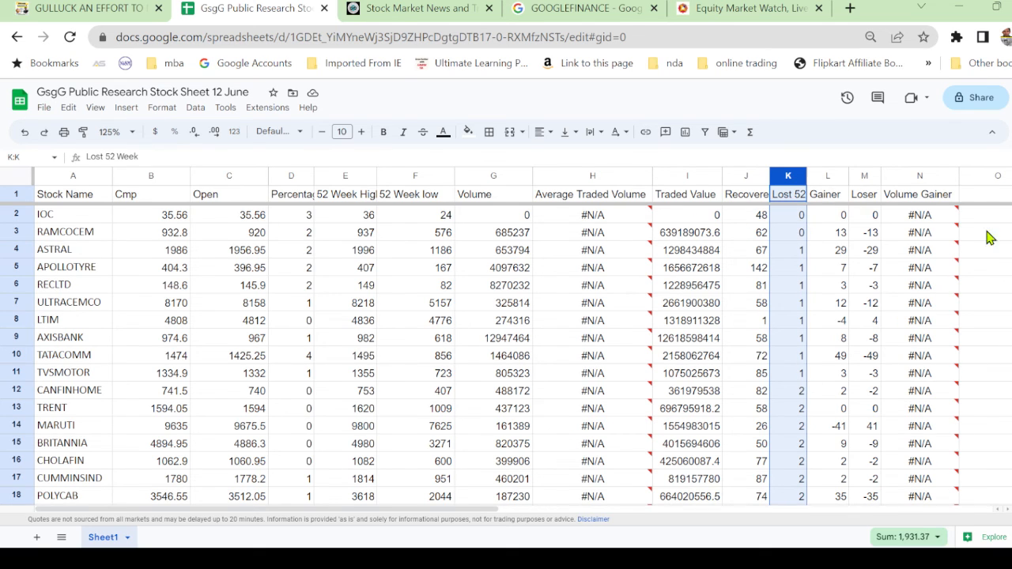
# Step: Examine the Lost 52 Week values and the unavailable GOOGLEFINANCE entries throughout the sorted stock list
pyautogui.scroll(-20, 506, 356)
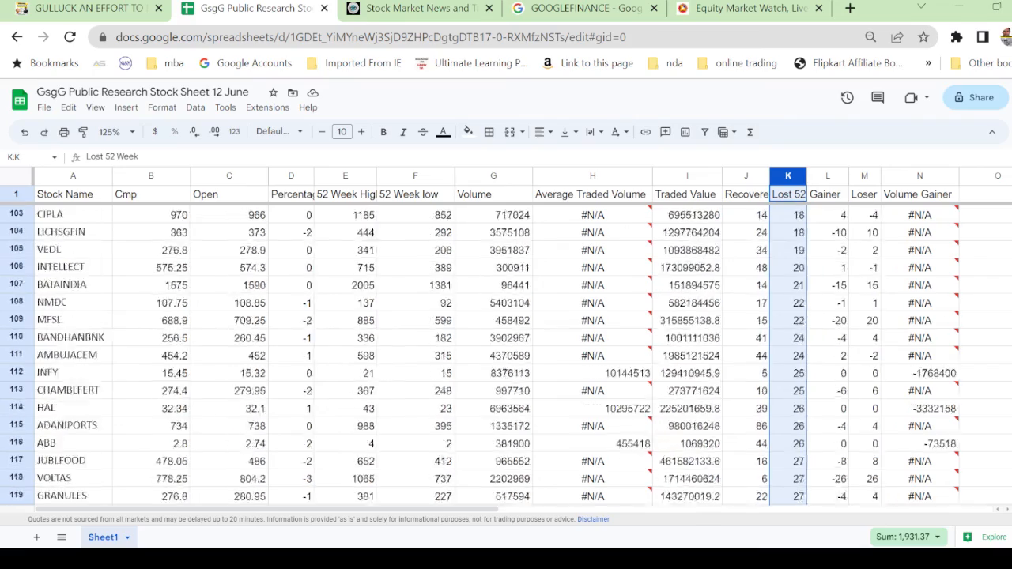
pyautogui.scroll(-20, 507, 356)
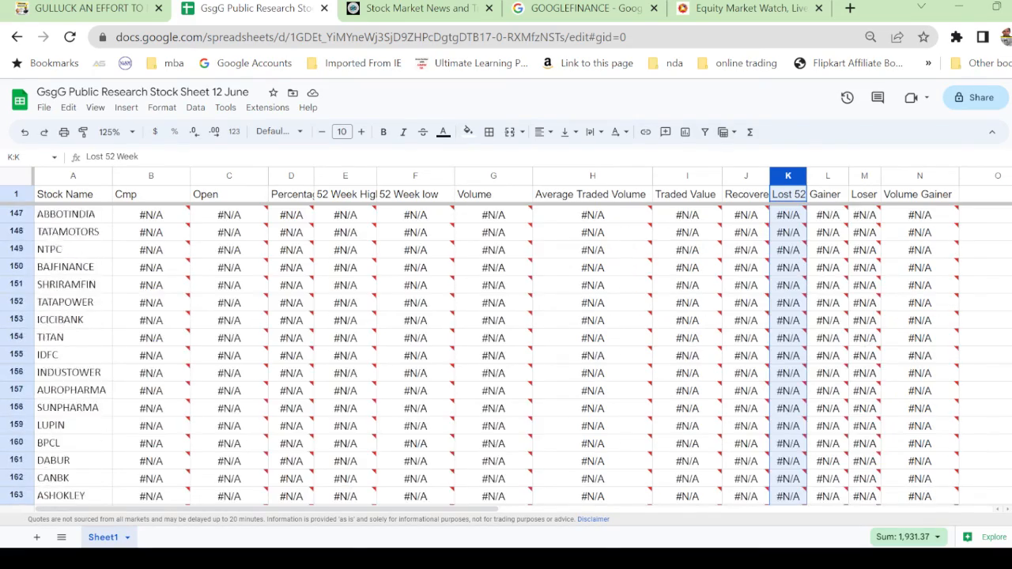
pyautogui.scroll(20, 506, 356)
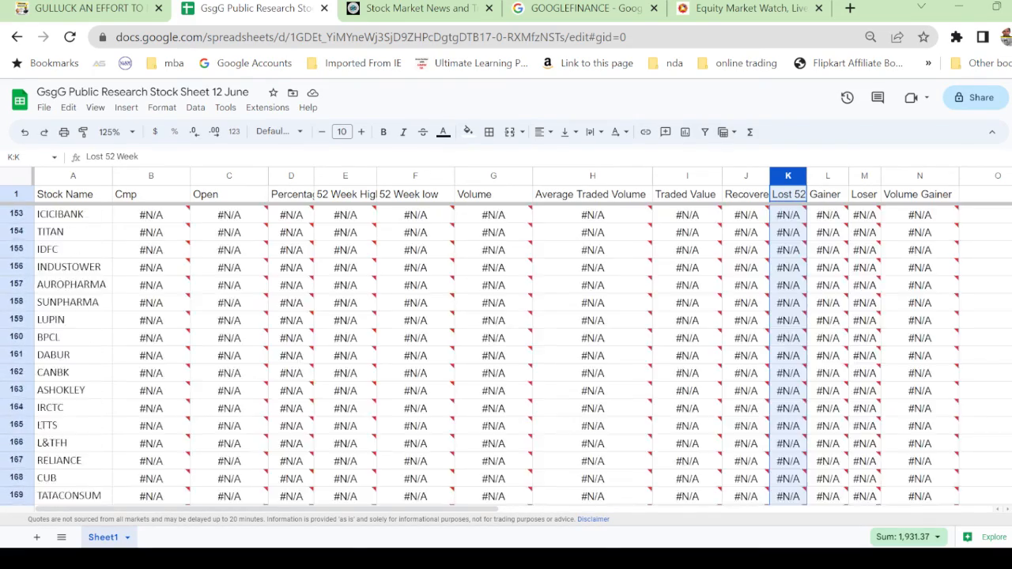
pyautogui.scroll(-5, 506, 356)
pyautogui.scroll(-9, 506, 356)
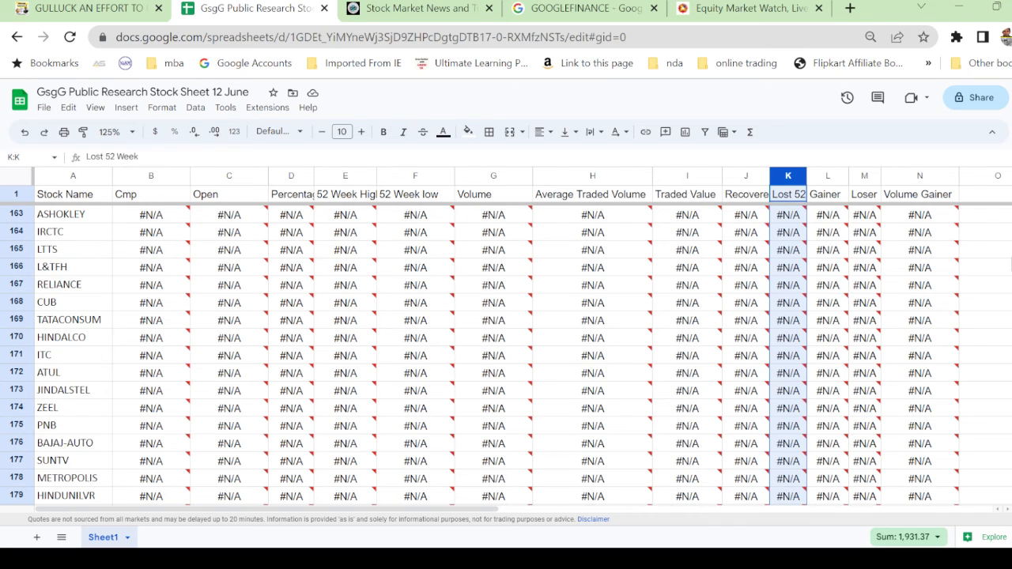
pyautogui.scroll(16, 506, 356)
pyautogui.scroll(19, 1010, 231)
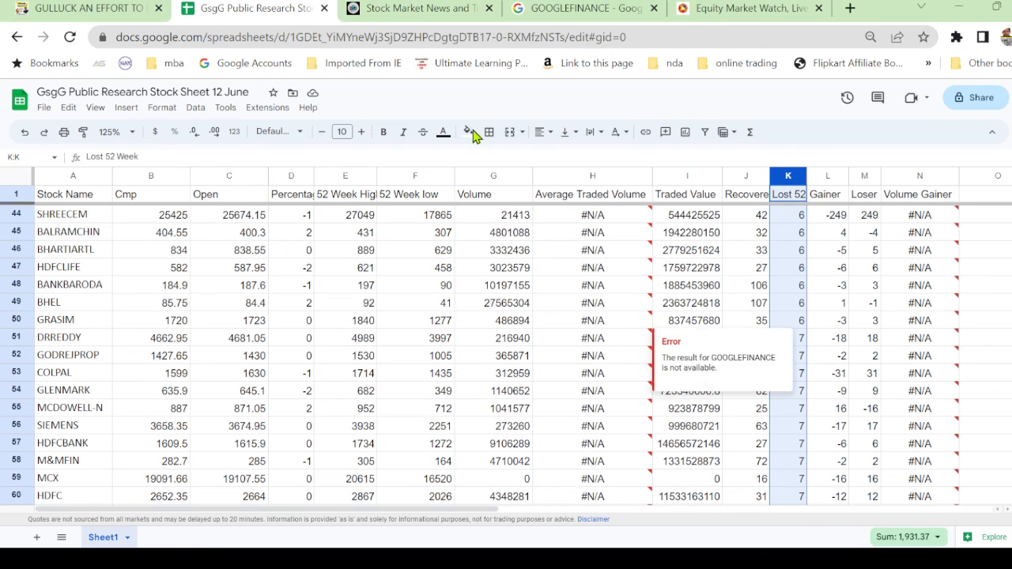
# Step: Switch to the stock market news website gsgg.in
pyautogui.click(408, 6)
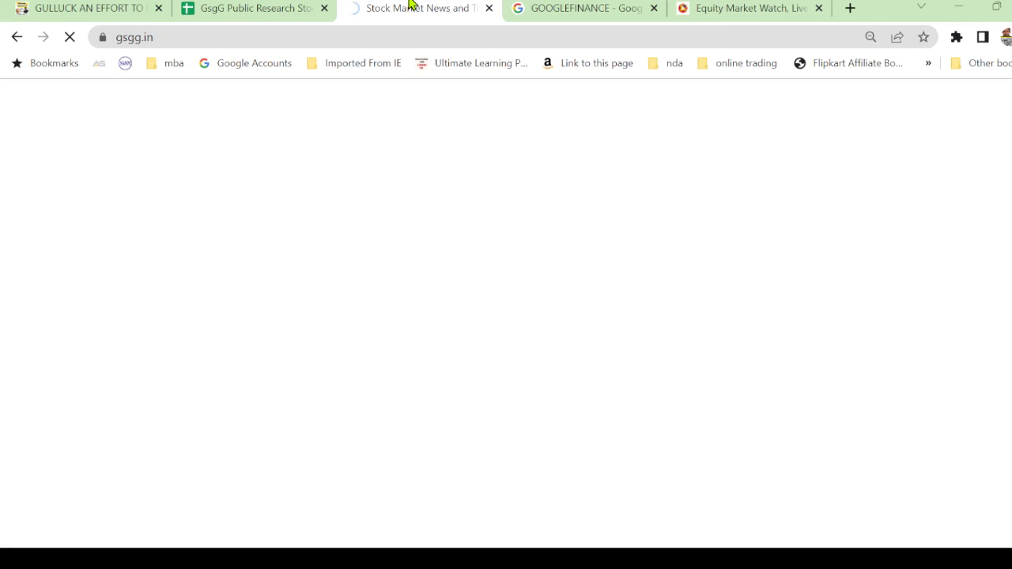